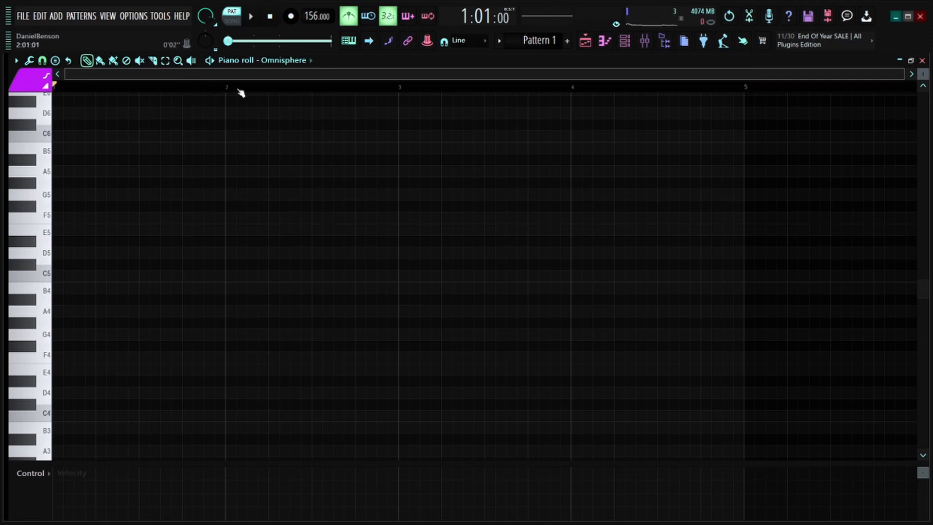
pyautogui.scroll(2, 387, 92)
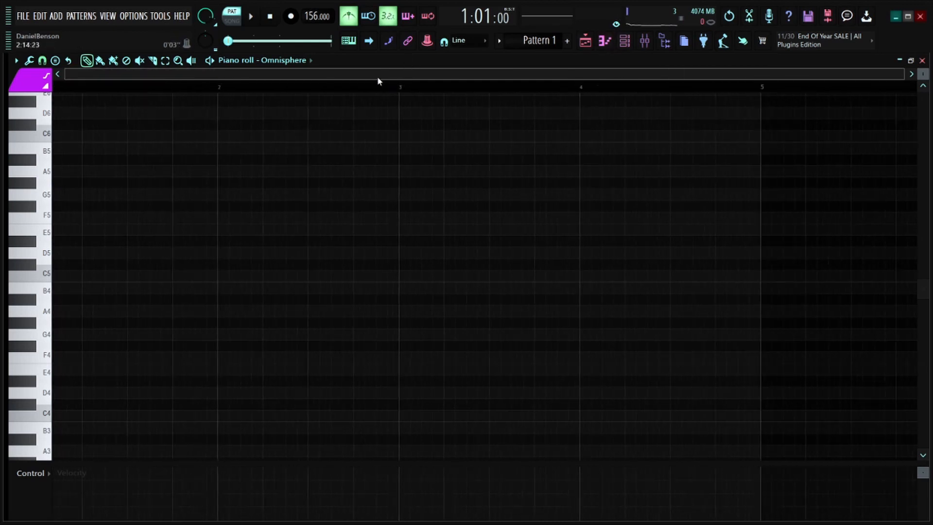
pyautogui.scroll(-2, 378, 81)
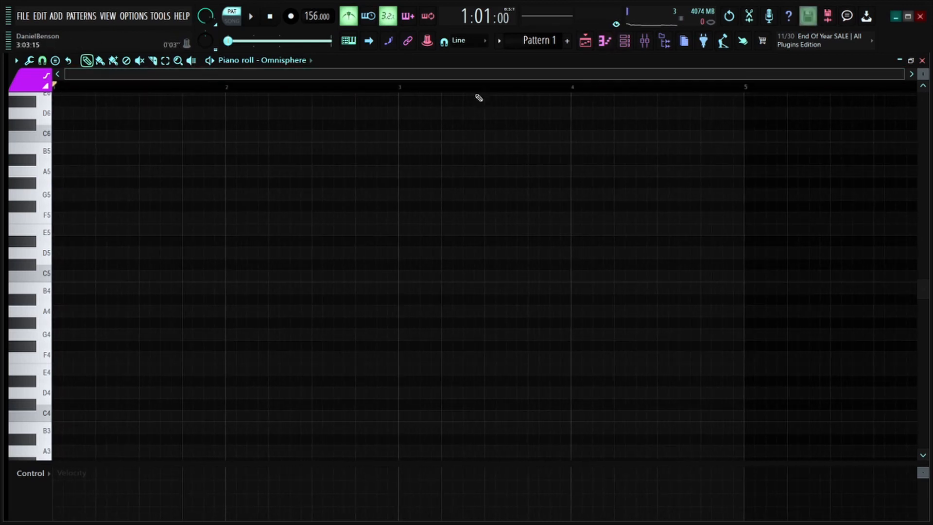
pyautogui.click(290, 16)
pyautogui.click(499, 321)
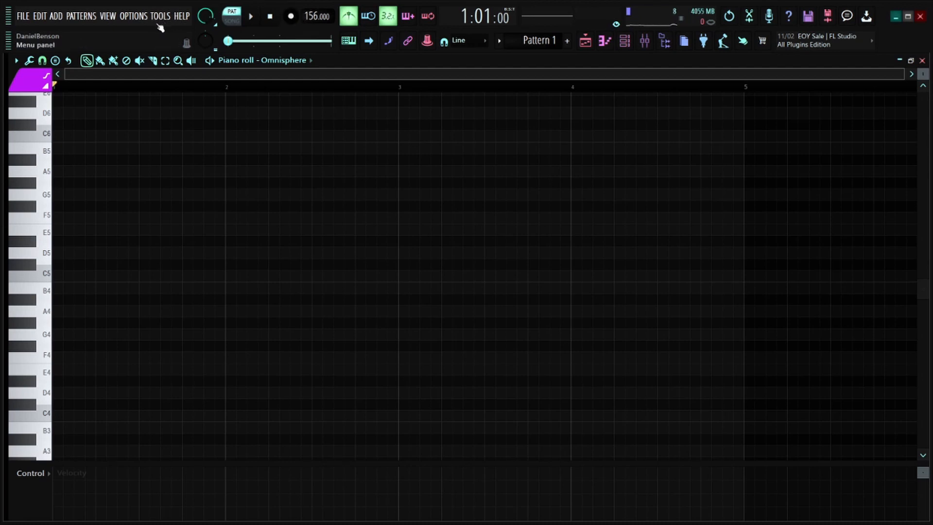
# Step: Dump the recently played notes from the score log into the selected Pattern 1
pyautogui.click(159, 20)
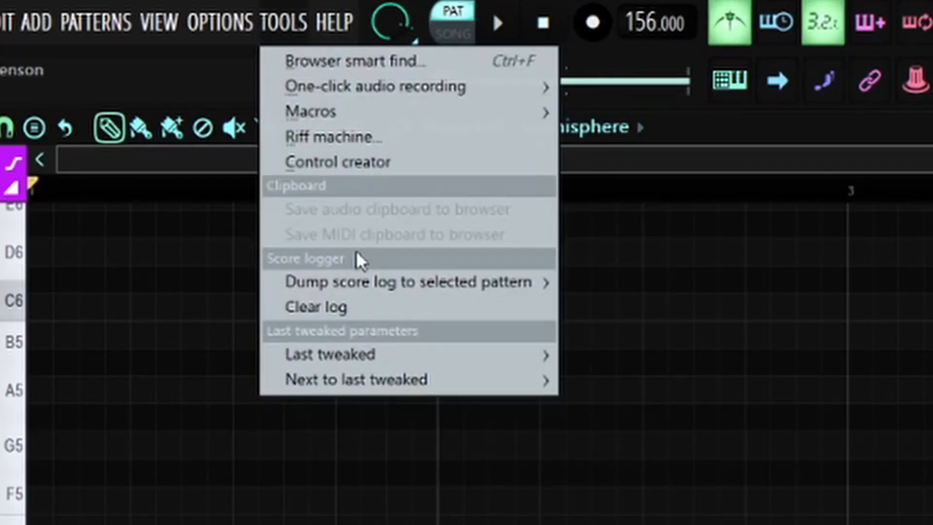
pyautogui.moveTo(401, 296)
pyautogui.click(663, 287)
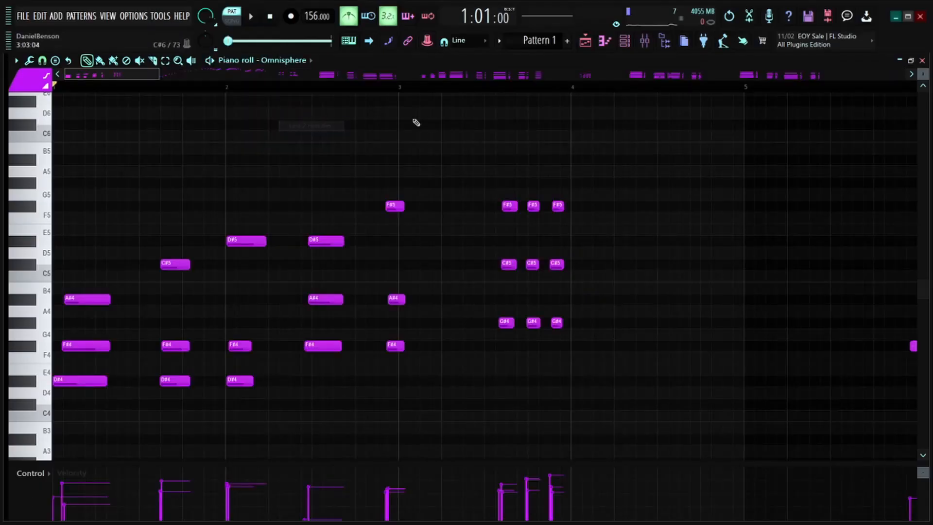
# Step: Delete all the dumped notes before bar 36, keeping only the last chord take
pyautogui.scroll(-8, 315, 92)
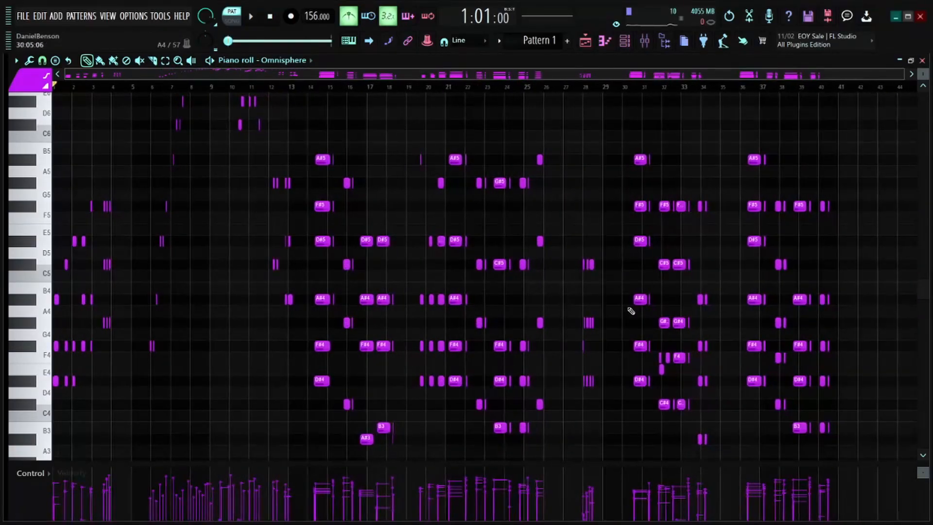
pyautogui.scroll(4, 629, 308)
pyautogui.moveTo(720, 107); pyautogui.dragTo(56, 460)
pyautogui.press('Delete')
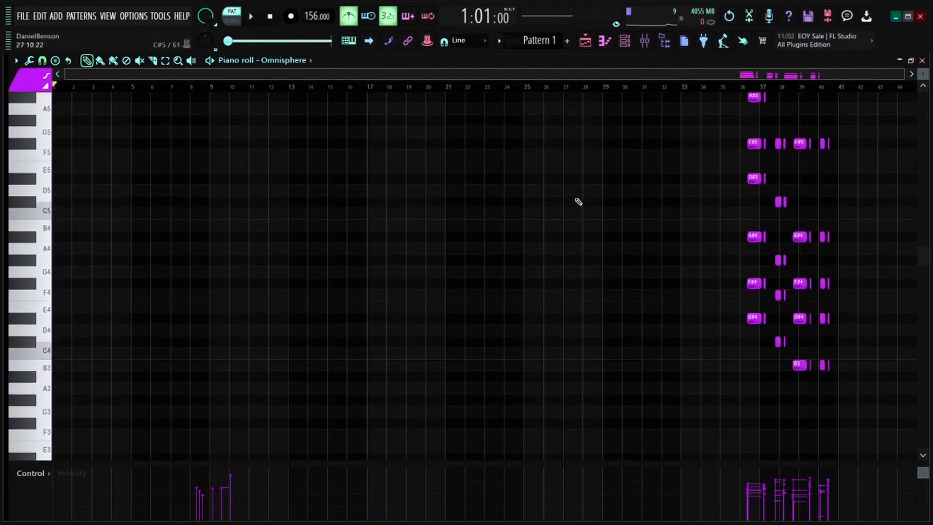
# Step: Move the remaining chord take from bar 36 to the start of bar 1 and deselect it
pyautogui.scroll(3, 758, 175)
pyautogui.moveTo(860, 150); pyautogui.dragTo(648, 481)
pyautogui.moveTo(752, 331); pyautogui.dragTo(1, 330)
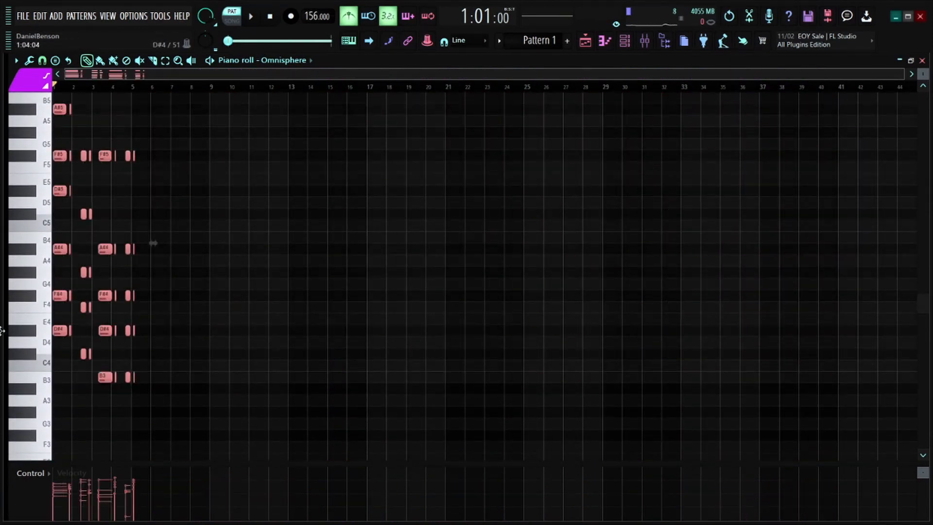
pyautogui.scroll(8, 97, 93)
pyautogui.click(98, 88)
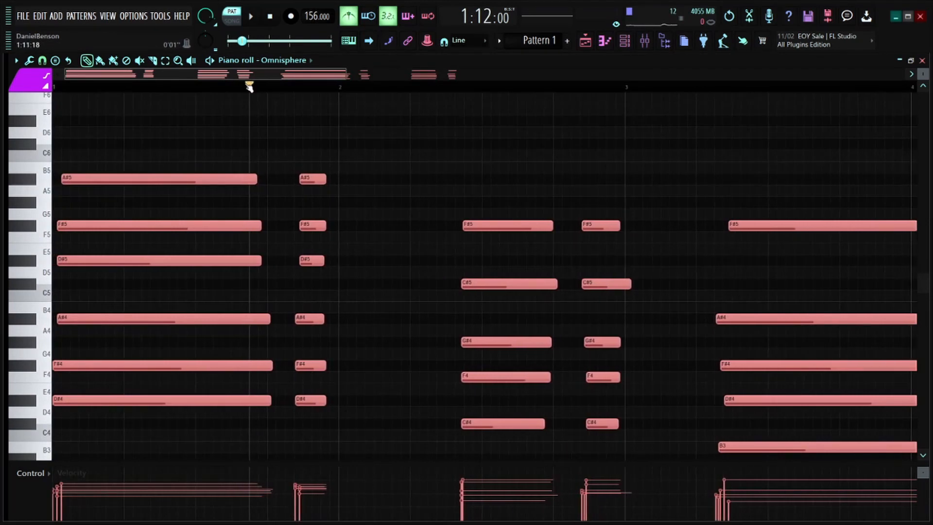
pyautogui.scroll(-5, 249, 87)
pyautogui.click(366, 161)
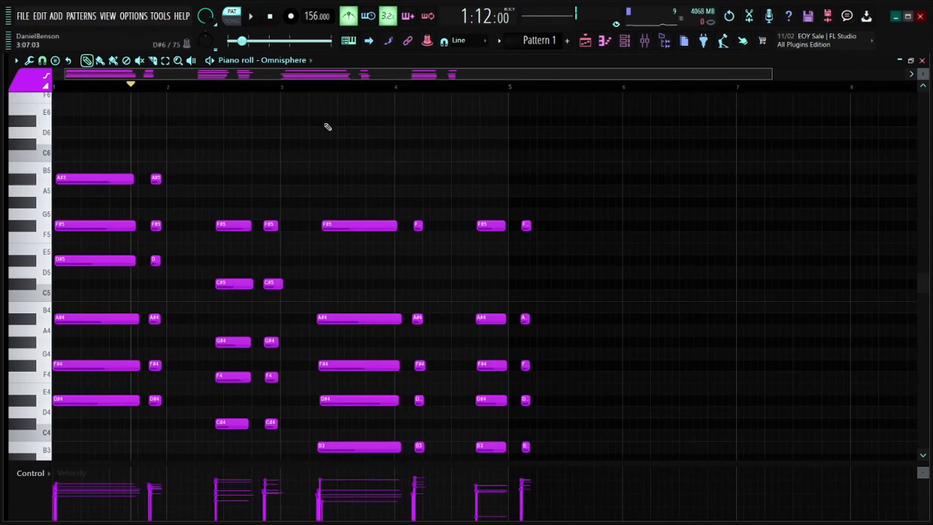
# Step: Try quick-quantizing the start times of the chord notes
pyautogui.scroll(4, 172, 96)
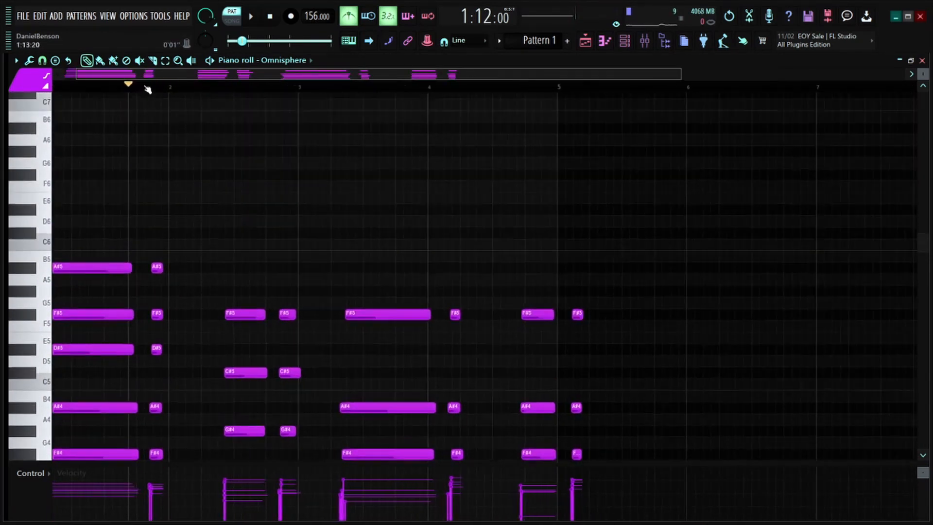
pyautogui.scroll(4, 149, 88)
pyautogui.hscroll(-3, 295, 116)
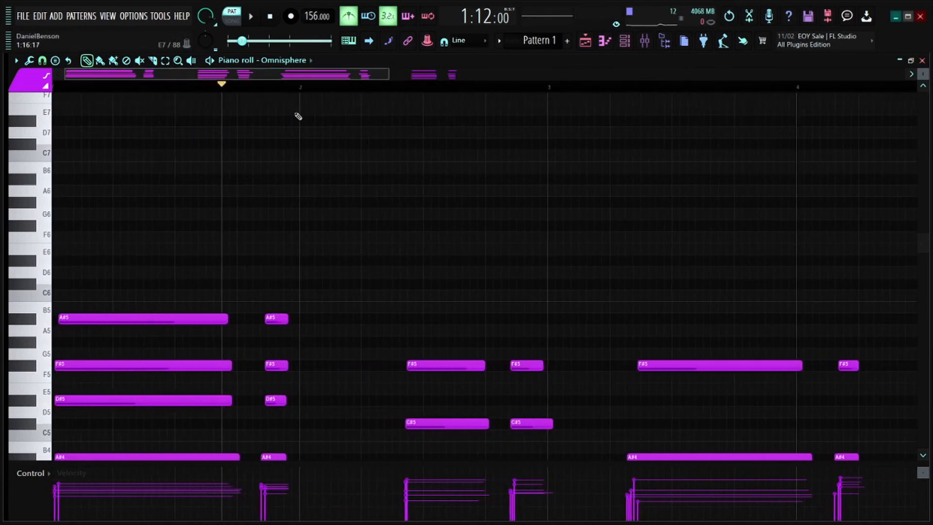
pyautogui.hotkey('shift', 'q')
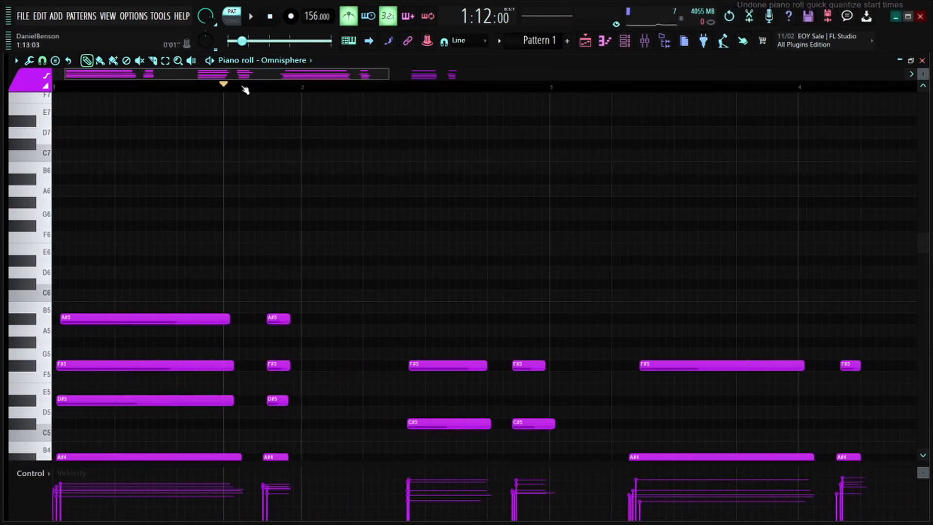
# Step: Return the playback position to the start of bar 1 and play the chords to check their timing
pyautogui.scroll(-4, 243, 88)
pyautogui.moveTo(62, 86); pyautogui.dragTo(4, 95)
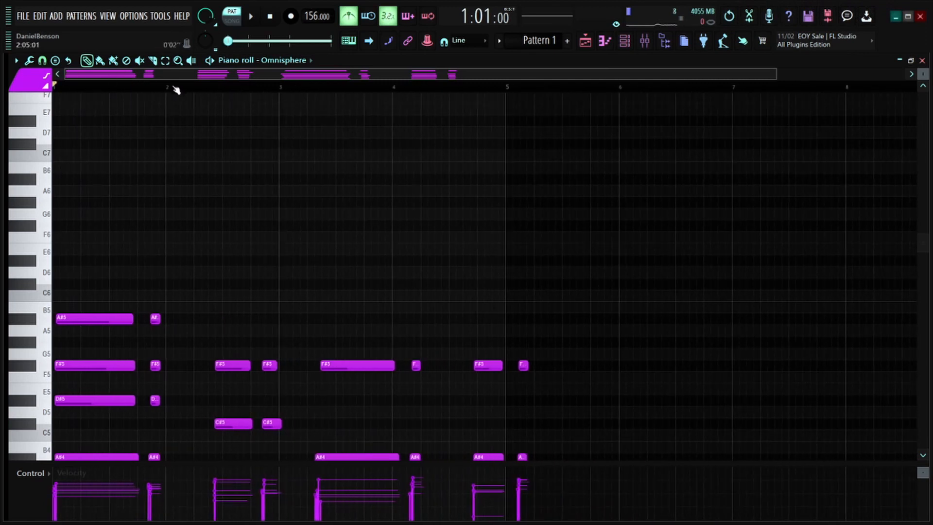
pyautogui.scroll(3, 176, 90)
pyautogui.press('space')
pyautogui.scroll(-5, 399, 232)
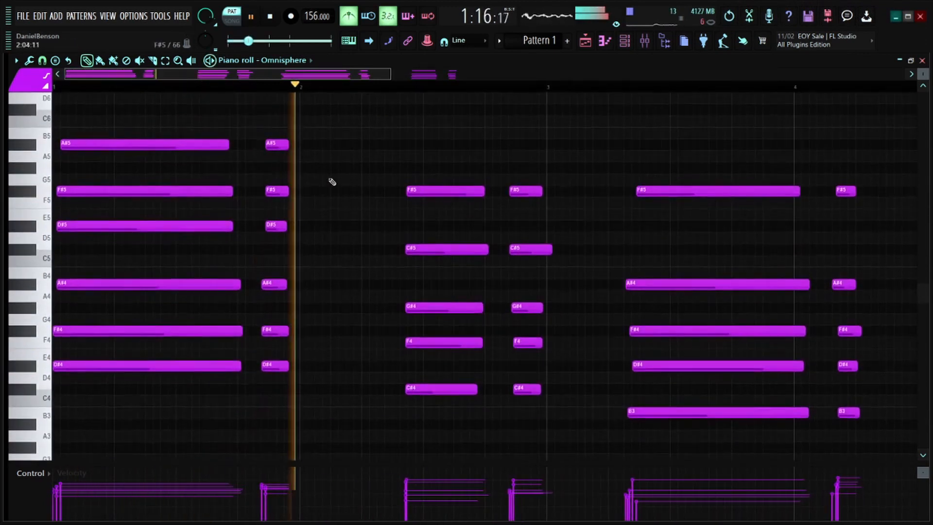
pyautogui.scroll(4, 332, 182)
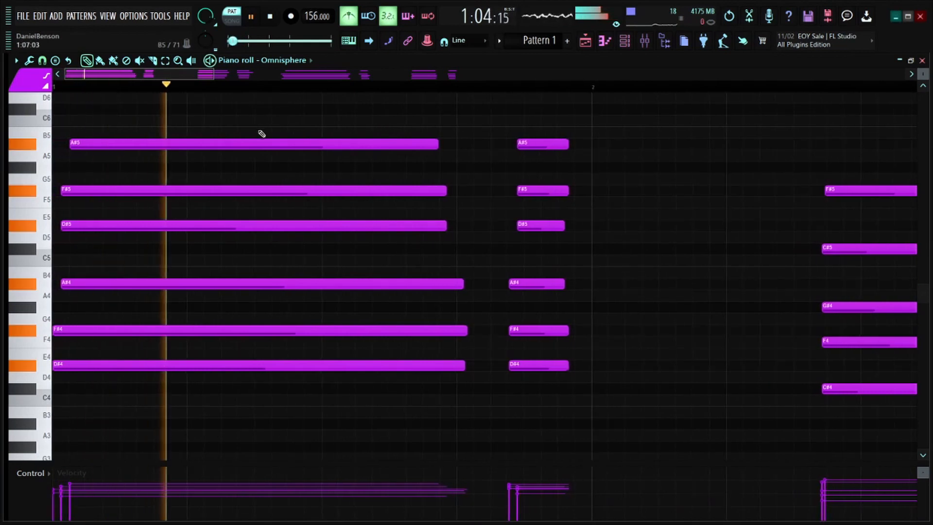
pyautogui.press('space')
# Step: Slice the overhanging ends of the first chord's A#4, F#4 and D#4 notes at beat 4 of bar 1 and remove them
pyautogui.press('c')
pyautogui.moveTo(461, 144); pyautogui.dragTo(459, 411)
pyautogui.press('Delete')
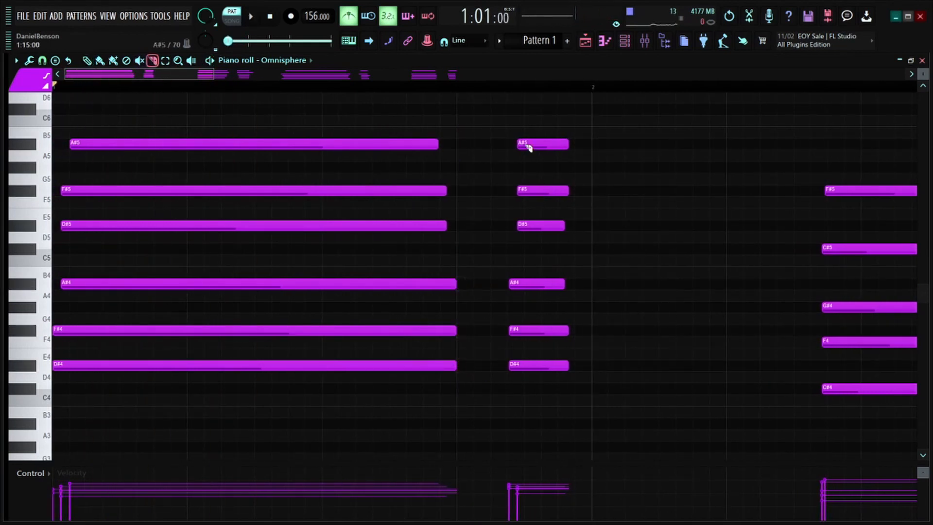
# Step: Shift the short second chord in bar 1 about half a step later, closer to the start of bar 2
pyautogui.press('space')
pyautogui.scroll(-1, 471, 91)
pyautogui.press('space')
pyautogui.scroll(2, 471, 92)
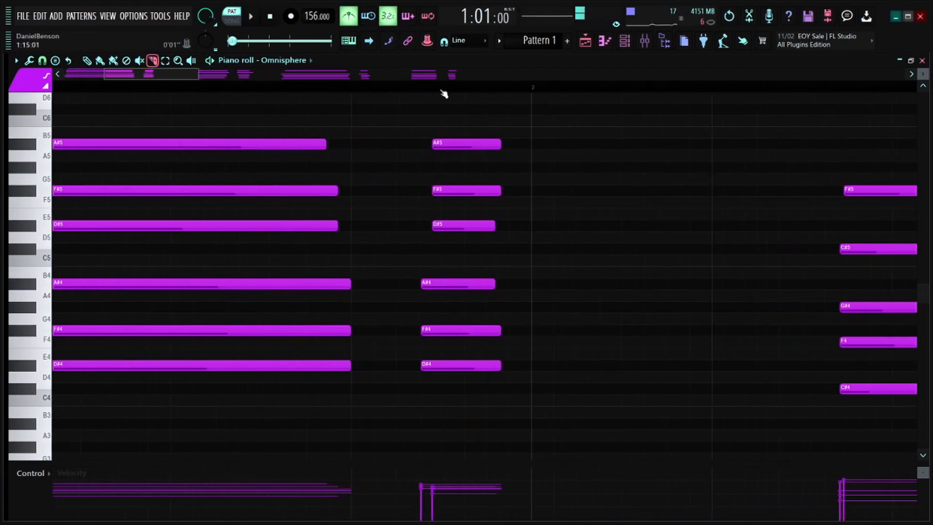
pyautogui.moveTo(157, 73); pyautogui.dragTo(168, 73)
pyautogui.click(86, 61)
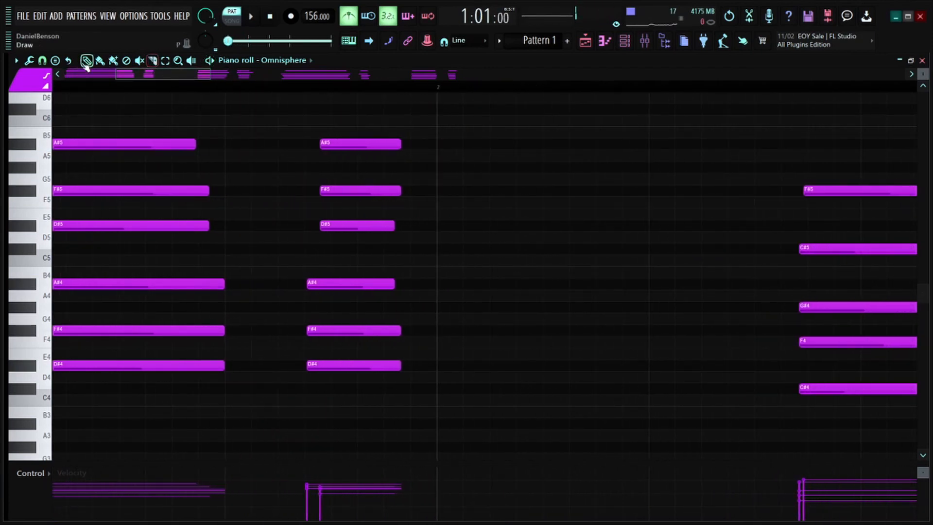
pyautogui.moveTo(362, 141); pyautogui.dragTo(358, 368)
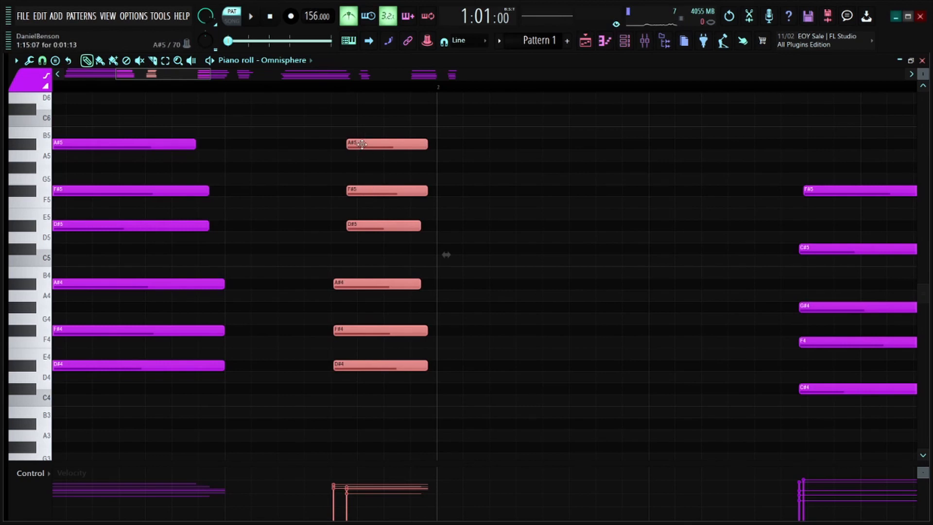
pyautogui.moveTo(362, 145)
pyautogui.mouseDown()
pyautogui.moveTo(440, 144)
pyautogui.moveTo(360, 143)
pyautogui.mouseUp()
pyautogui.scroll(-4, 278, 93)
pyautogui.click(392, 165)
# Step: Play the pattern and move the first chord of bar 2 earlier so it starts on beat 2
pyautogui.press('space')
pyautogui.rightClick(395, 166)
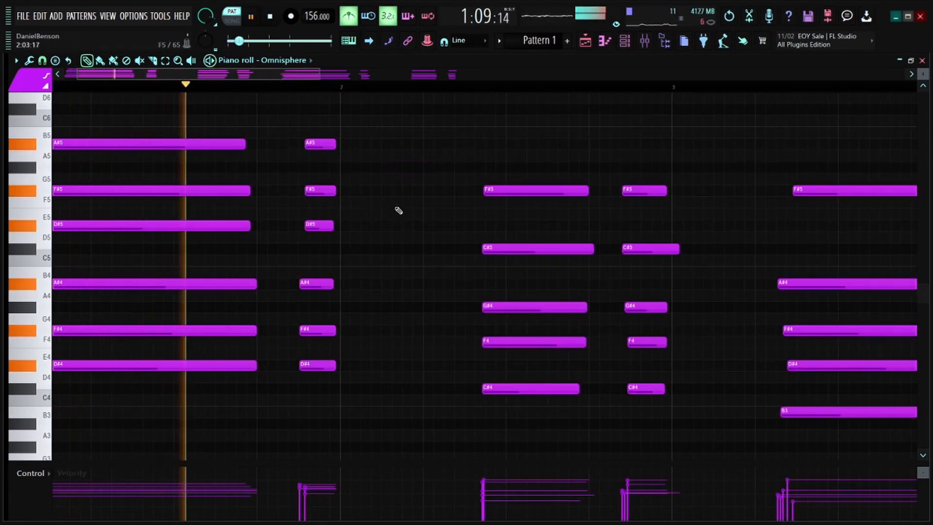
pyautogui.click(406, 196)
pyautogui.rightClick(407, 195)
pyautogui.press('space')
pyautogui.moveTo(497, 129); pyautogui.dragTo(455, 387)
pyautogui.press('space')
pyautogui.click(562, 420)
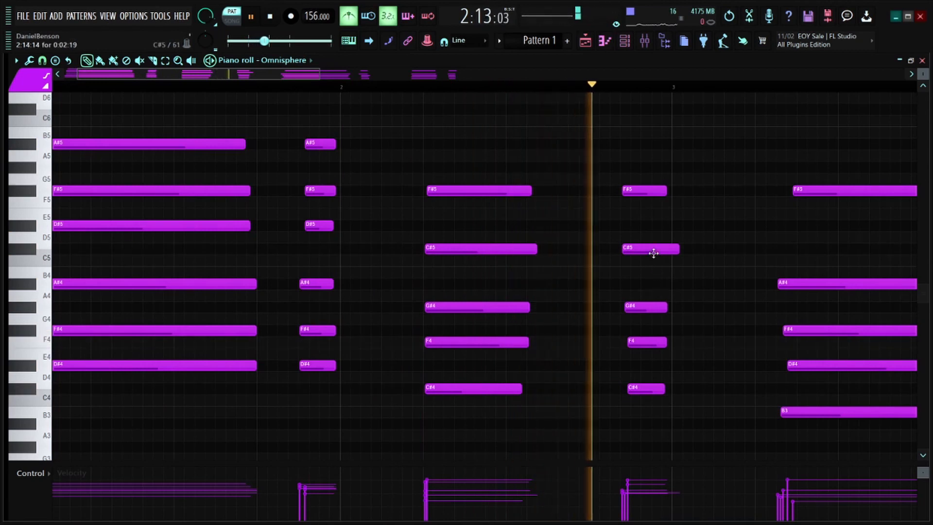
# Step: Move the second chord of bar 2 earlier so it starts at about beat 4
pyautogui.press('space')
pyautogui.moveTo(654, 175); pyautogui.dragTo(599, 394)
pyautogui.click(694, 380)
pyautogui.rightClick(698, 381)
# Step: Nudge the individual F#5, C#5 and G#4 notes of bar 2's second chord into line around beat 4
pyautogui.scroll(-3, 494, 89)
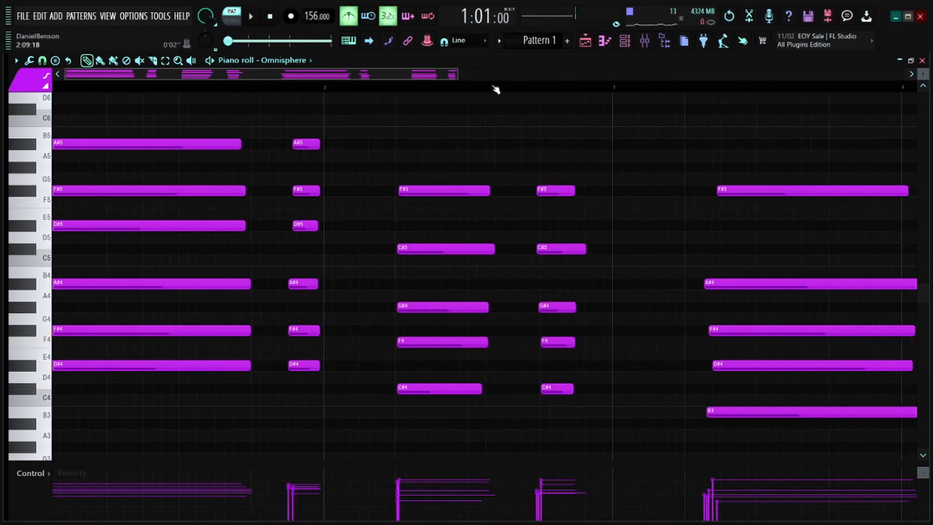
pyautogui.scroll(3, 494, 90)
pyautogui.moveTo(332, 248); pyautogui.dragTo(339, 248)
pyautogui.moveTo(345, 190); pyautogui.dragTo(361, 191)
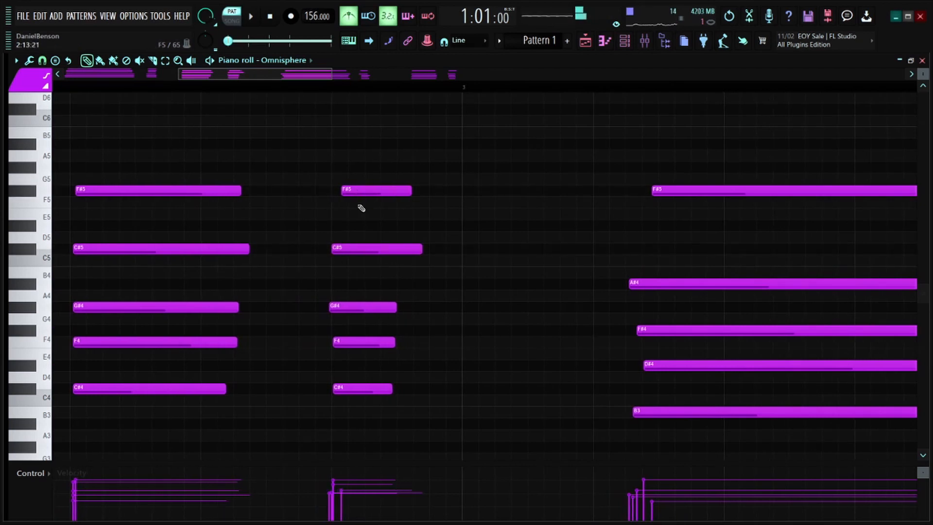
pyautogui.moveTo(350, 249)
pyautogui.mouseDown()
pyautogui.moveTo(356, 262)
pyautogui.moveTo(354, 249)
pyautogui.mouseUp()
pyautogui.moveTo(342, 306); pyautogui.dragTo(347, 307)
# Step: Play from the middle of bar 2 and move the long chord in bar 3 earlier so it starts on the bar line
pyautogui.press('space')
pyautogui.click(211, 90)
pyautogui.scroll(-3, 211, 90)
pyautogui.press('space')
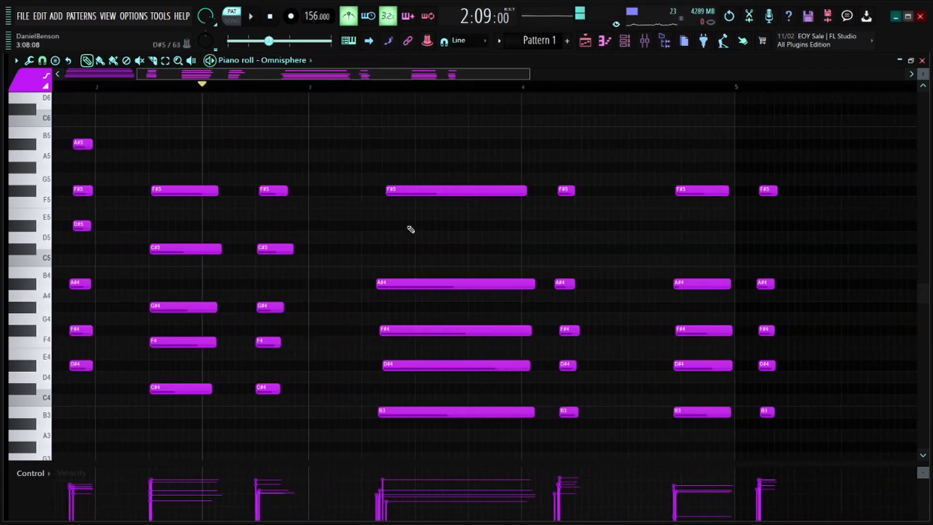
pyautogui.click(314, 90)
pyautogui.scroll(-4, 314, 89)
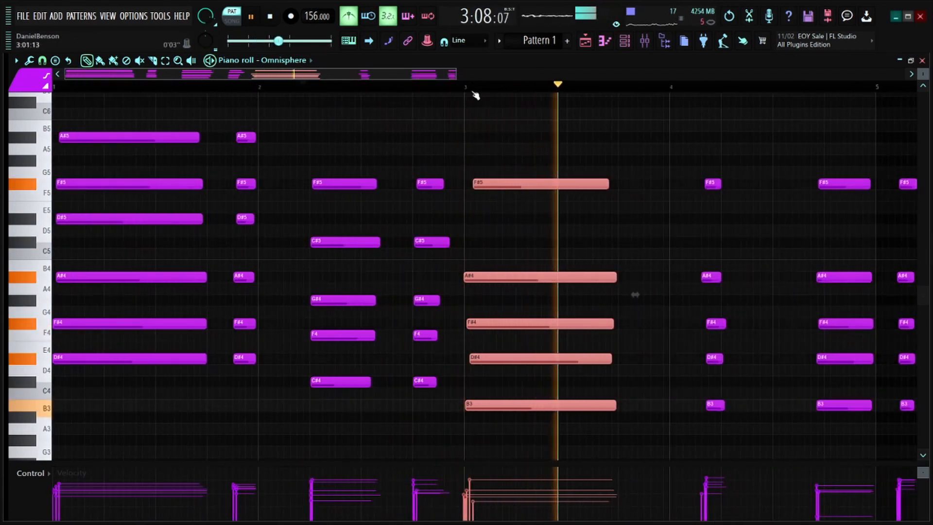
pyautogui.press('space')
# Step: Audition the individual notes of the long bar 3 chord and lower the velocity of its D#4 note
pyautogui.scroll(4, 474, 94)
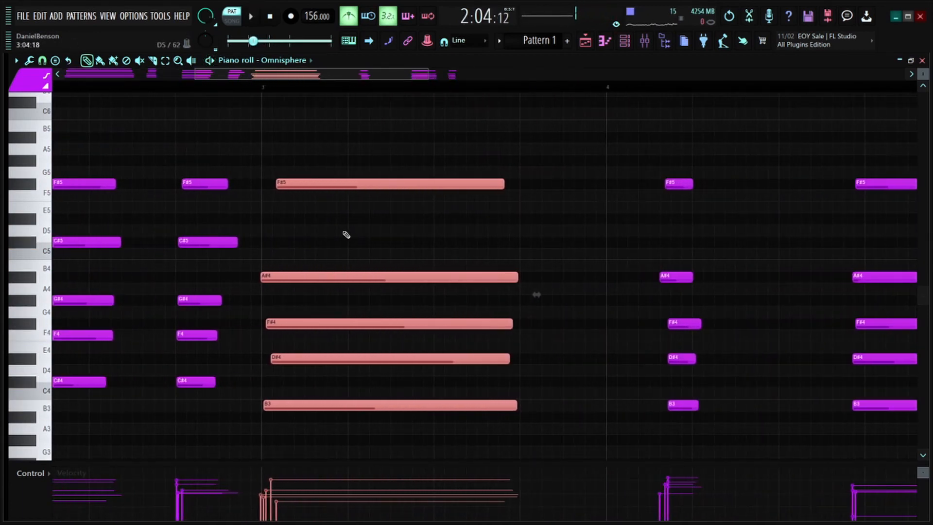
pyautogui.click(370, 183)
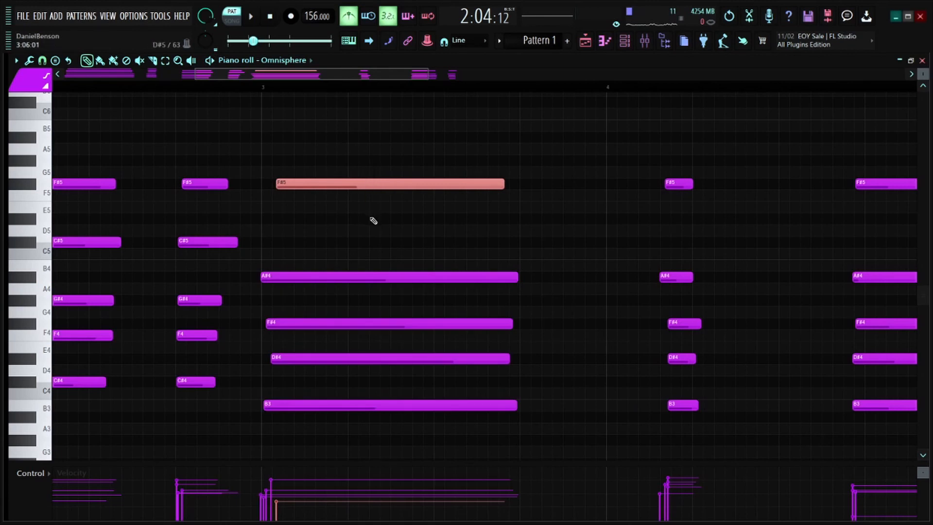
pyautogui.click(354, 278)
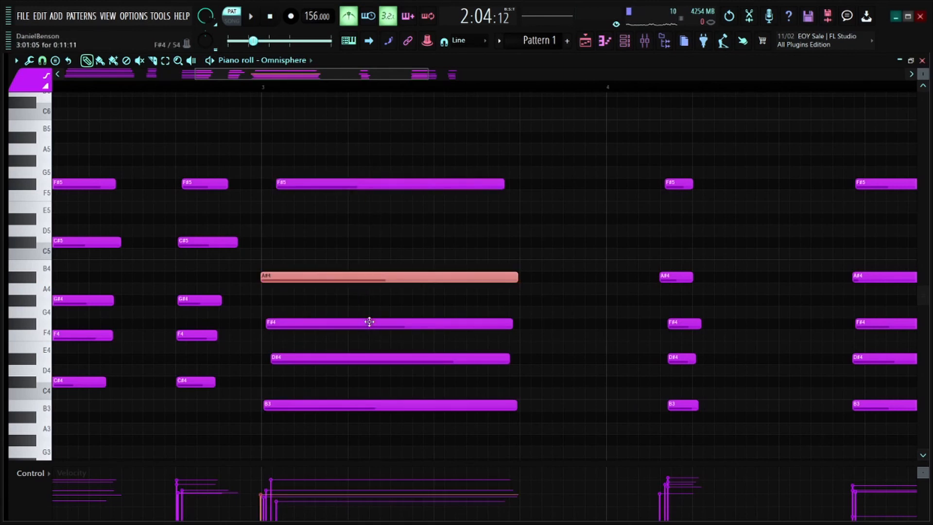
pyautogui.click(354, 323)
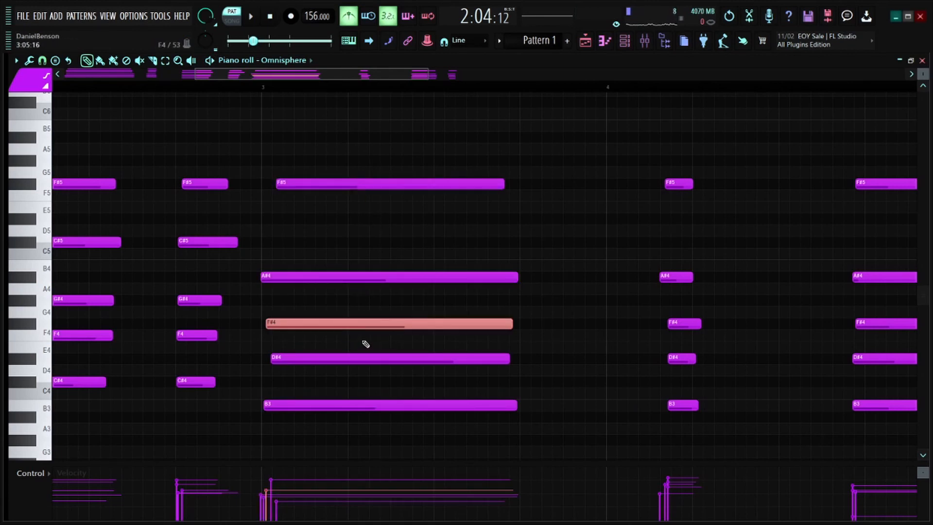
pyautogui.click(358, 359)
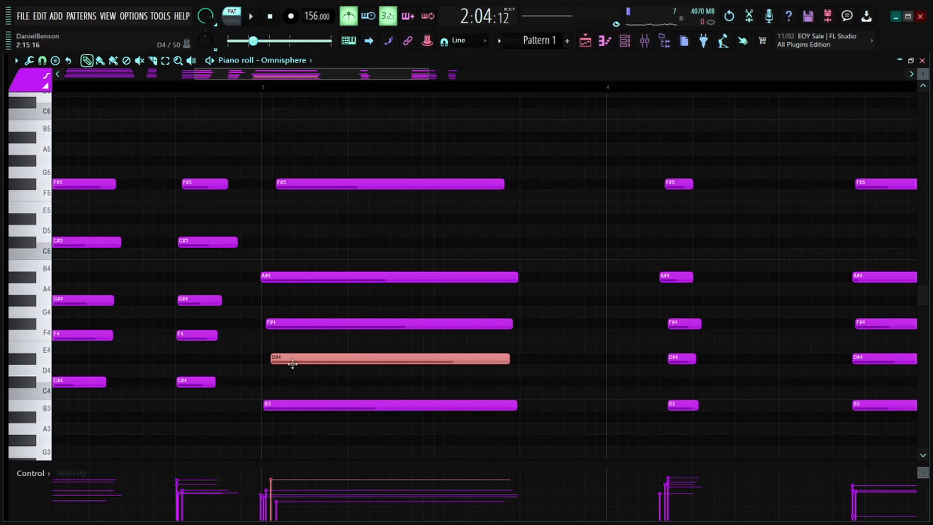
pyautogui.scroll(-10, 337, 350)
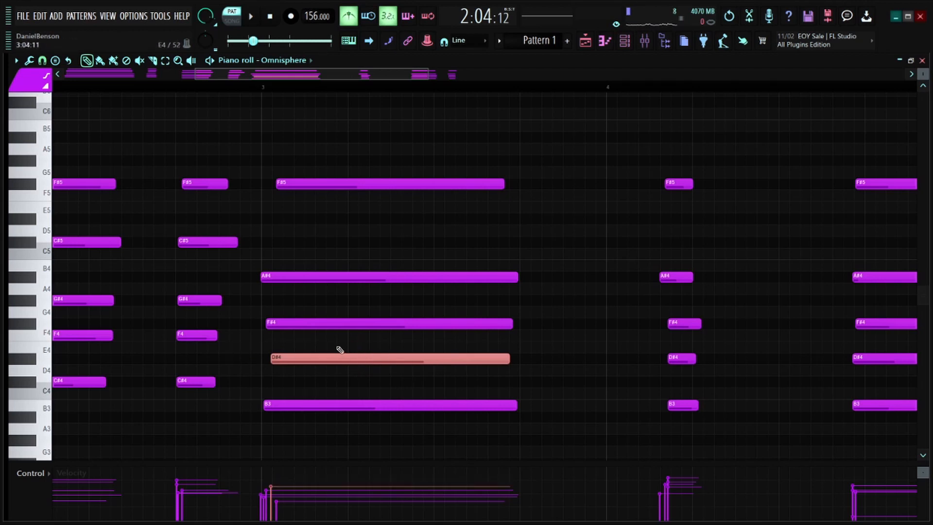
pyautogui.scroll(2, 340, 350)
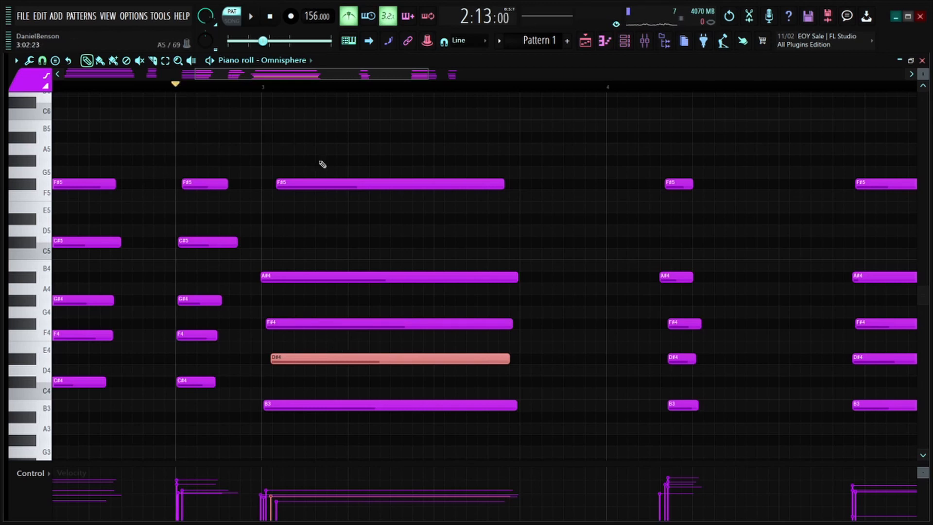
pyautogui.press('space')
pyautogui.press('space')
# Step: Move the last three chords earlier so they start at about beats 1, 2 and 4 of bar 4
pyautogui.scroll(-3, 271, 92)
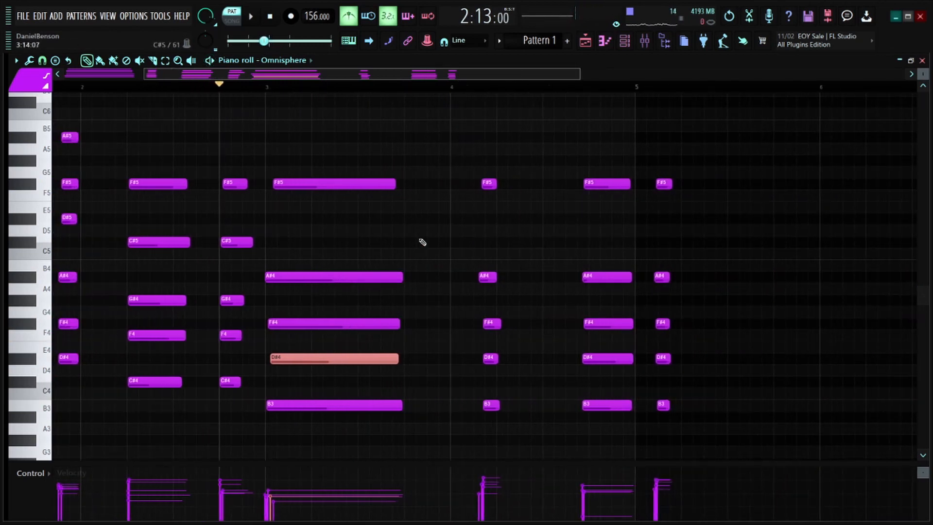
pyautogui.keyDown('ctrl'); pyautogui.click(422, 242); pyautogui.keyUp('ctrl')
pyautogui.press('space')
pyautogui.moveTo(477, 172); pyautogui.dragTo(491, 439)
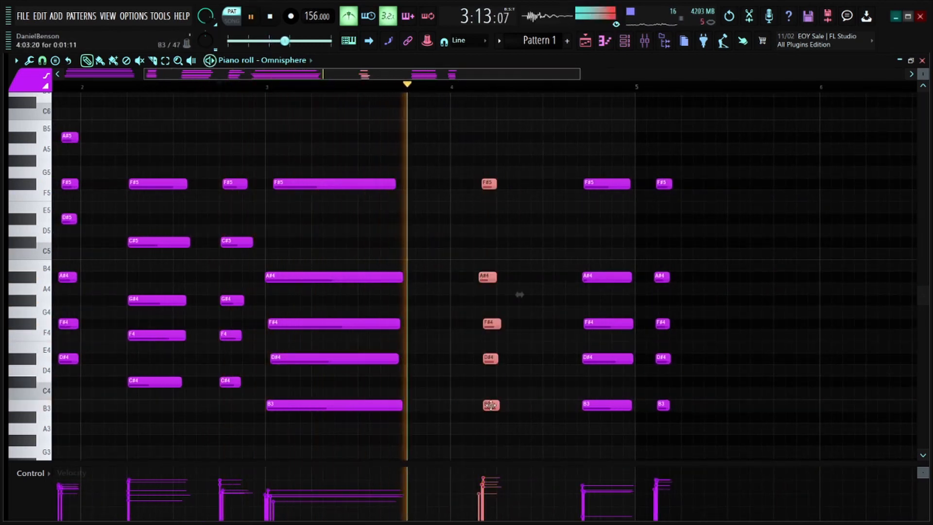
pyautogui.moveTo(491, 405); pyautogui.dragTo(459, 410)
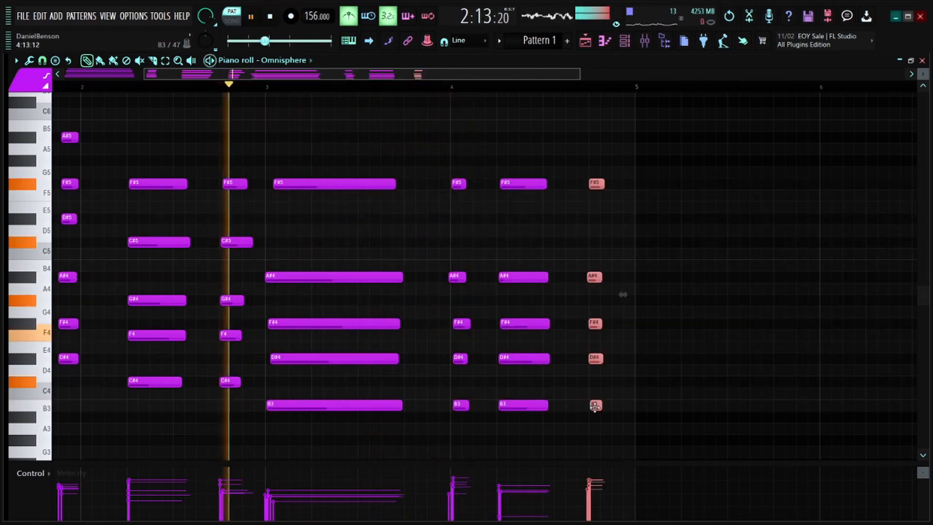
pyautogui.moveTo(595, 406); pyautogui.dragTo(597, 406)
pyautogui.keyDown('ctrl'); pyautogui.click(668, 381); pyautogui.keyUp('ctrl')
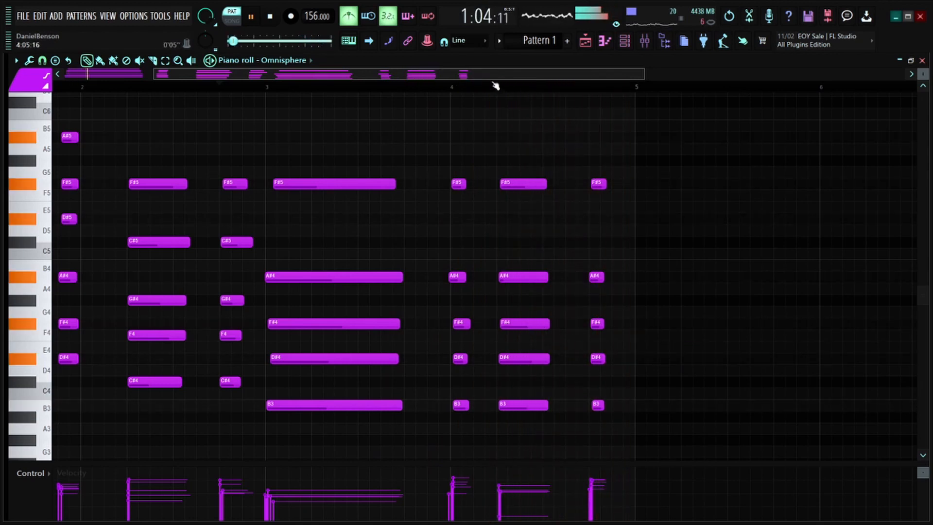
# Step: Nudge the F#5 and A#4 notes of bar 4's first chord later and its B3 earlier, removing the stray D#4
pyautogui.scroll(6, 476, 90)
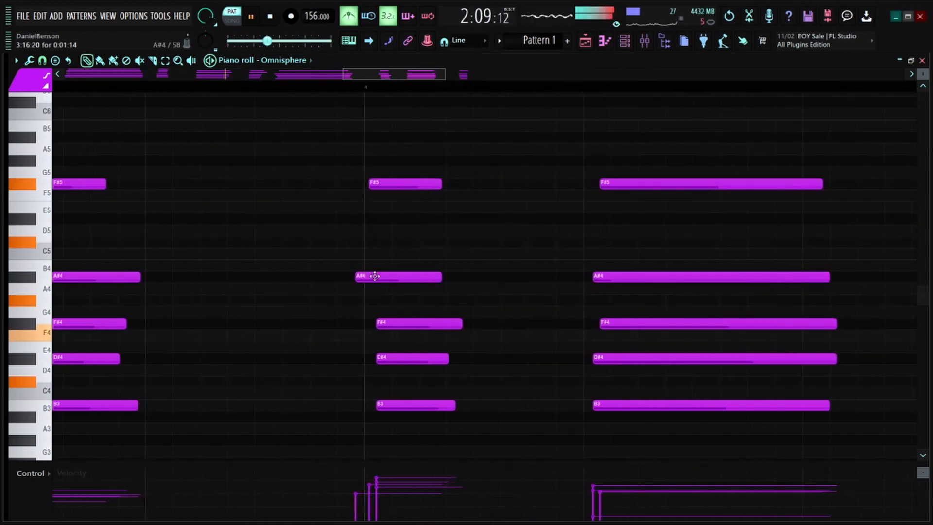
pyautogui.press('space')
pyautogui.moveTo(395, 184); pyautogui.dragTo(402, 184)
pyautogui.moveTo(383, 277); pyautogui.dragTo(385, 277)
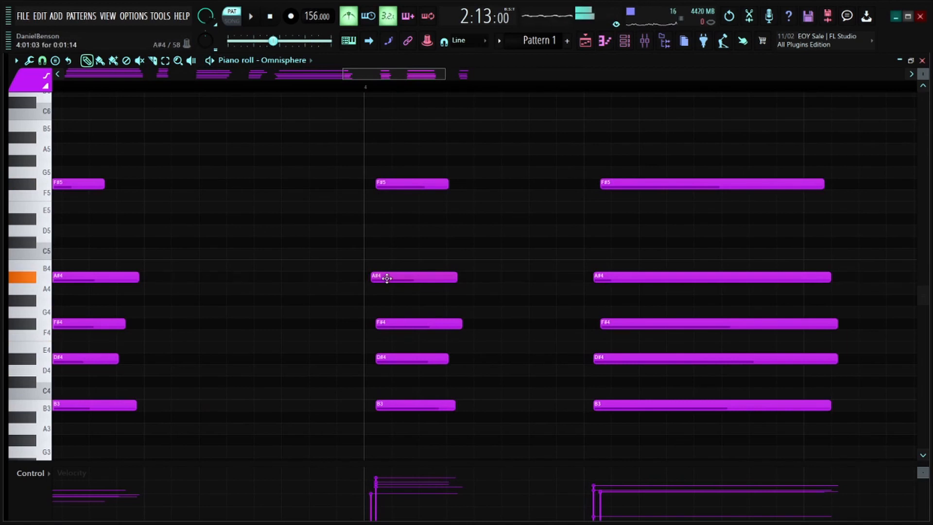
pyautogui.moveTo(388, 404); pyautogui.dragTo(382, 404)
pyautogui.click(477, 358)
pyautogui.press('space')
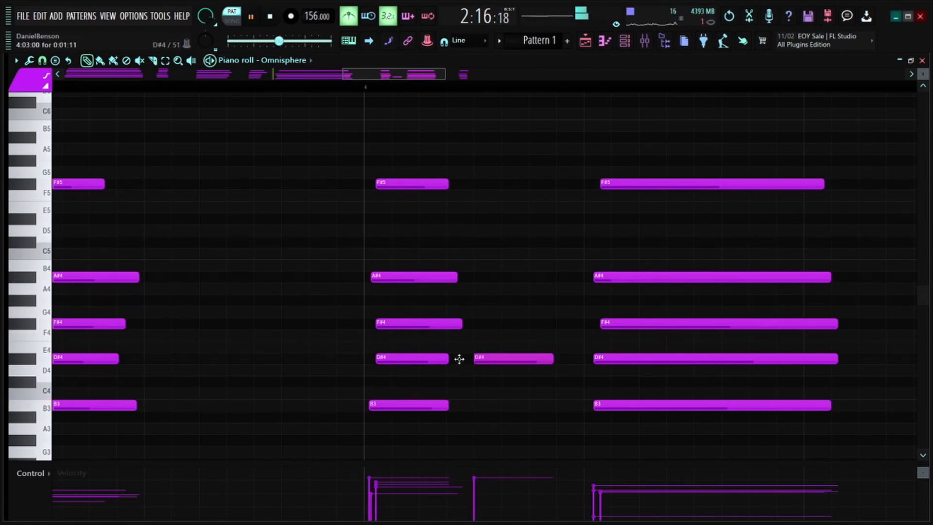
pyautogui.rightClick(494, 357)
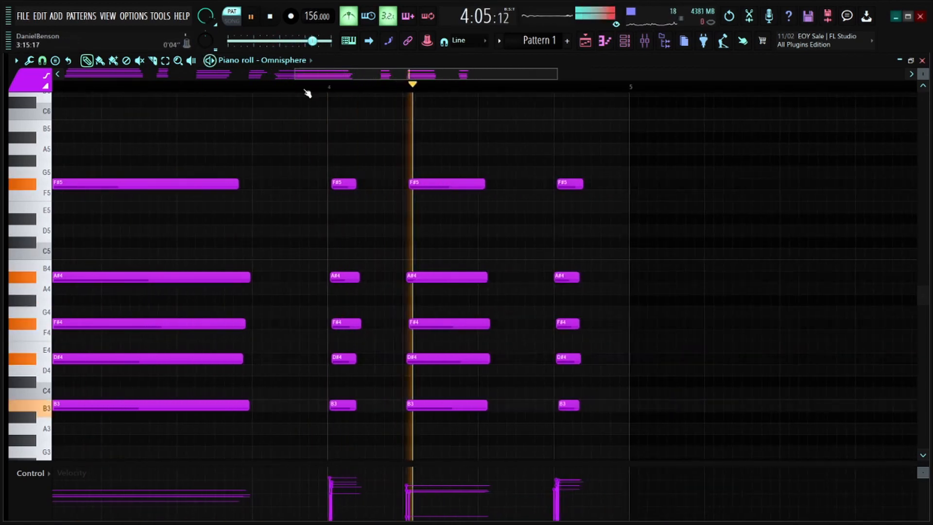
# Step: Nudge the B3 of bar 4's last chord earlier and its F#4 and A#4 slightly later, around beat 4
pyautogui.scroll(4, 304, 90)
pyautogui.press('space')
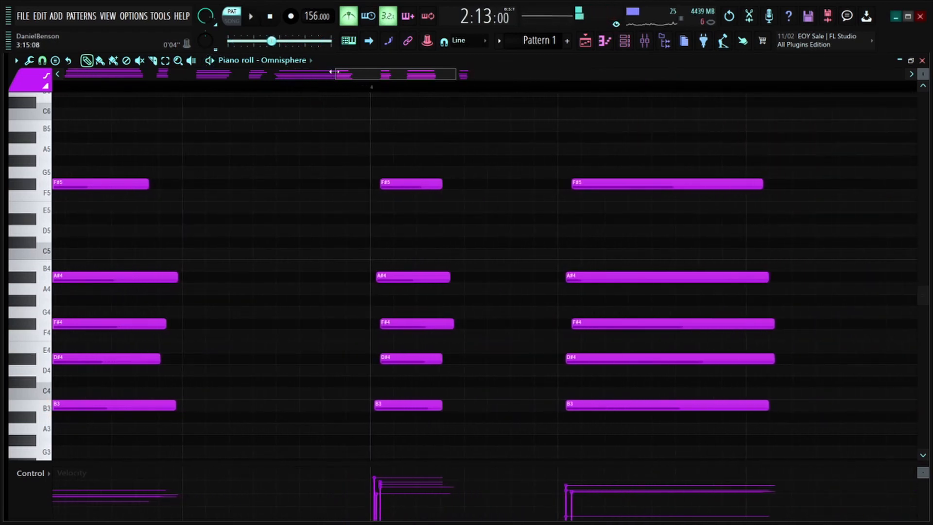
pyautogui.moveTo(341, 74); pyautogui.dragTo(398, 79)
pyautogui.click(593, 409)
pyautogui.rightClick(637, 409)
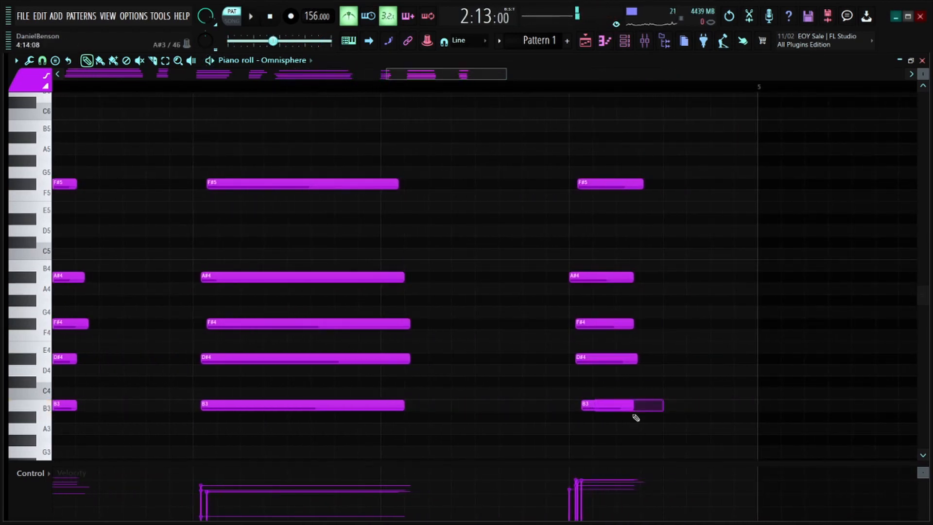
pyautogui.moveTo(593, 407); pyautogui.dragTo(585, 407)
pyautogui.moveTo(592, 328); pyautogui.dragTo(593, 328)
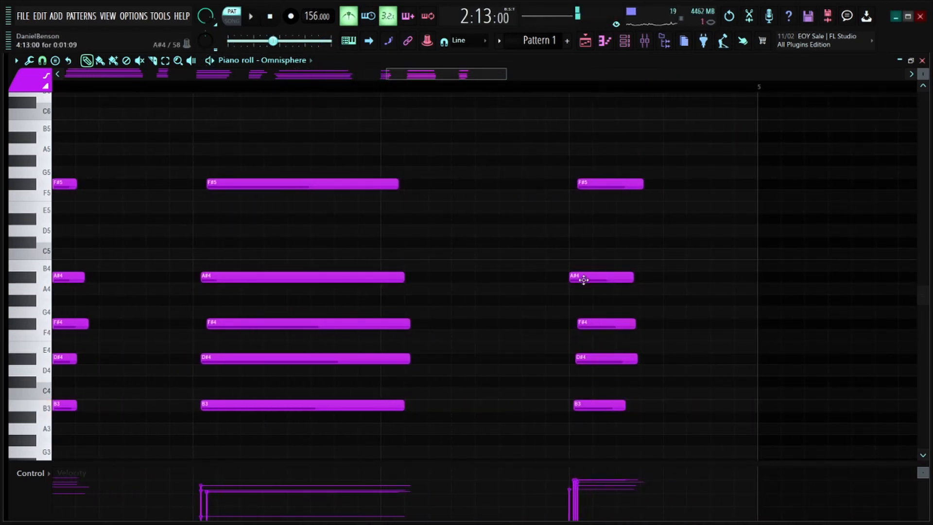
pyautogui.moveTo(583, 277); pyautogui.dragTo(589, 277)
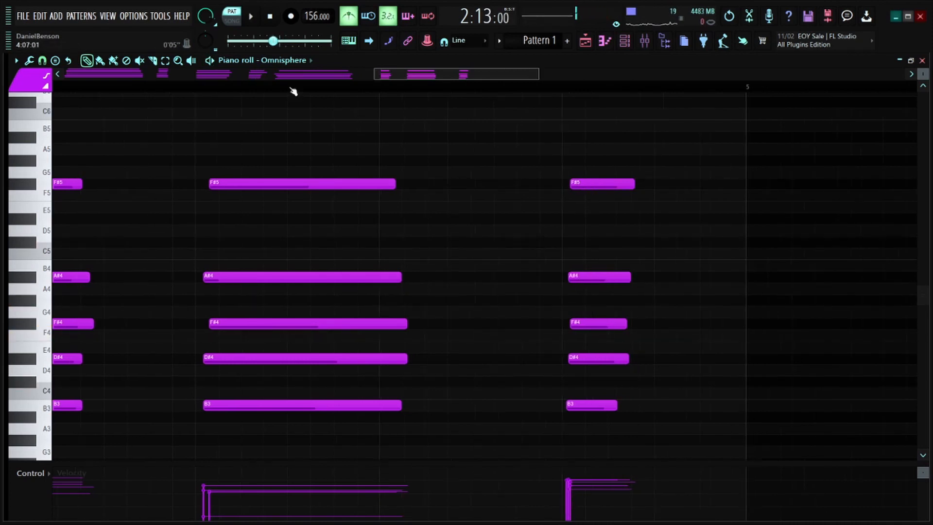
# Step: Play the whole progression back from the start of bar 1
pyautogui.scroll(-6, 291, 92)
pyautogui.moveTo(86, 86); pyautogui.dragTo(54, 86)
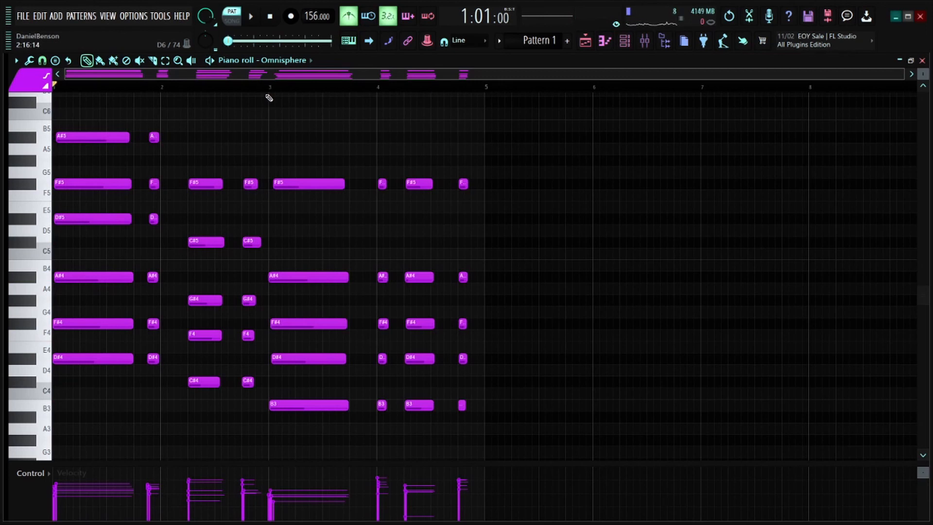
pyautogui.press('space')
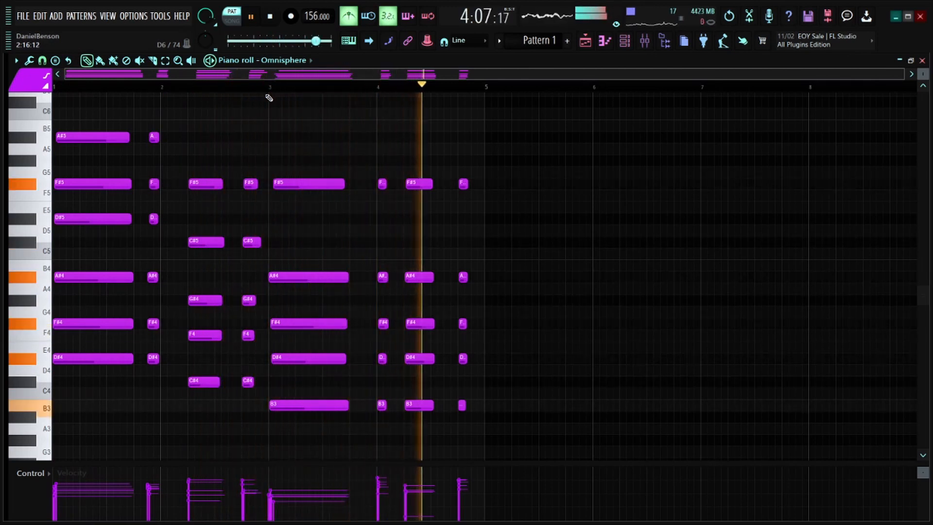
pyautogui.press('space')
# Step: Enlarge the velocity lane, audition the notes of bar 4's middle chord and raise the velocity of its A#4
pyautogui.moveTo(437, 462); pyautogui.dragTo(437, 410)
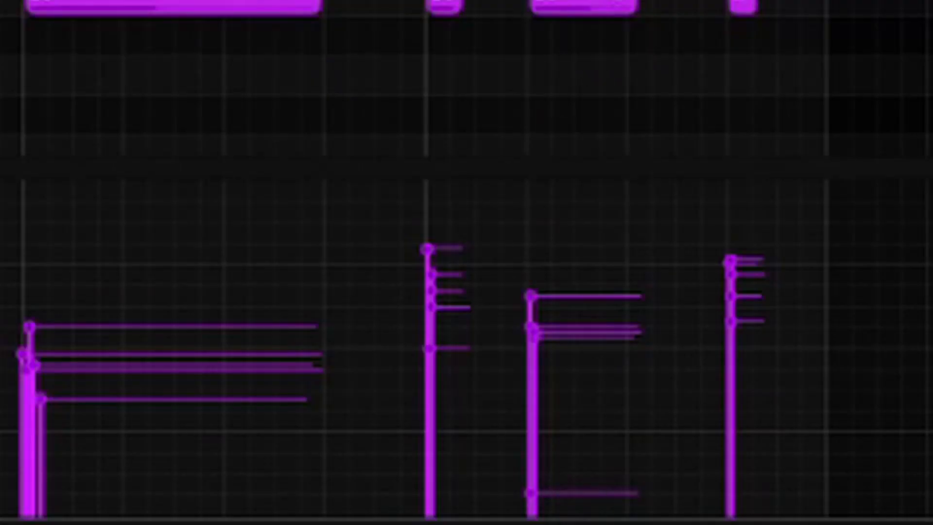
pyautogui.keyDown('ctrl'); pyautogui.click(422, 381); pyautogui.keyUp('ctrl')
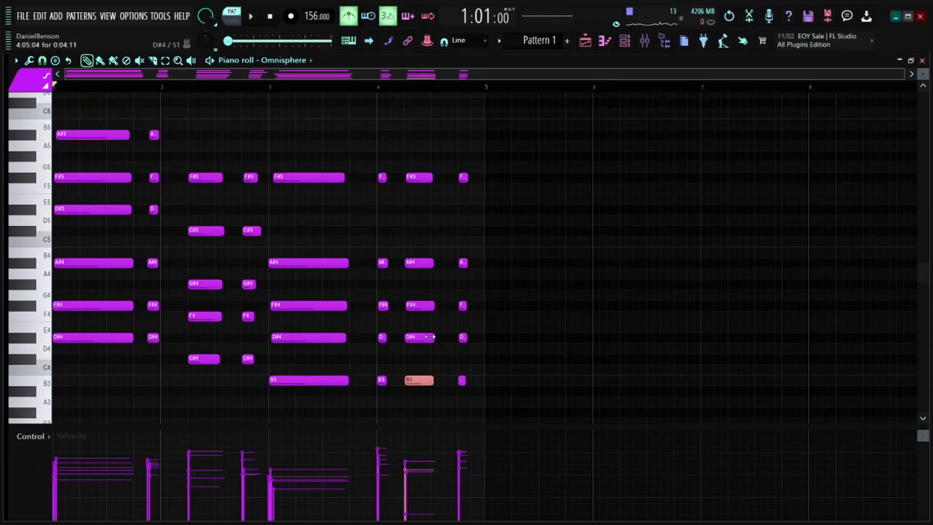
pyautogui.keyDown('ctrl'); pyautogui.click(430, 336); pyautogui.keyUp('ctrl')
pyautogui.keyDown('ctrl'); pyautogui.click(425, 307); pyautogui.keyUp('ctrl')
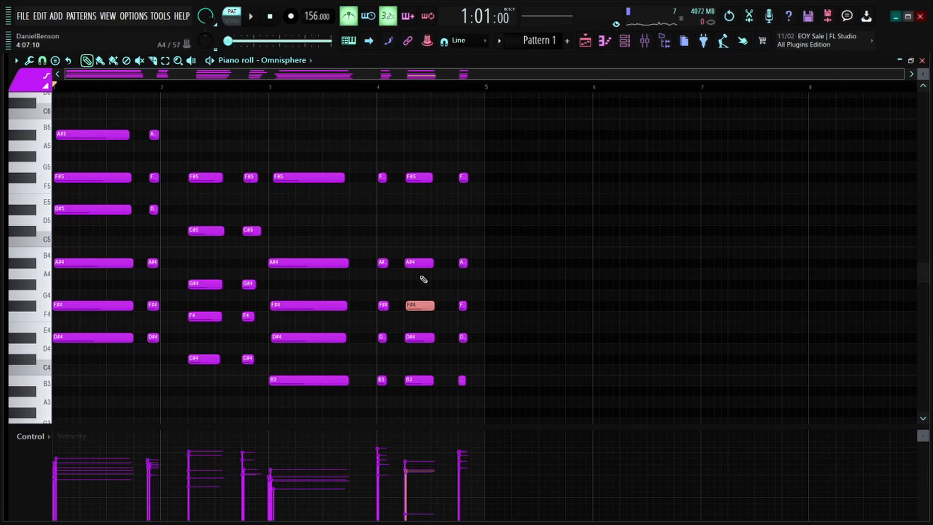
pyautogui.keyDown('ctrl'); pyautogui.click(415, 263); pyautogui.keyUp('ctrl')
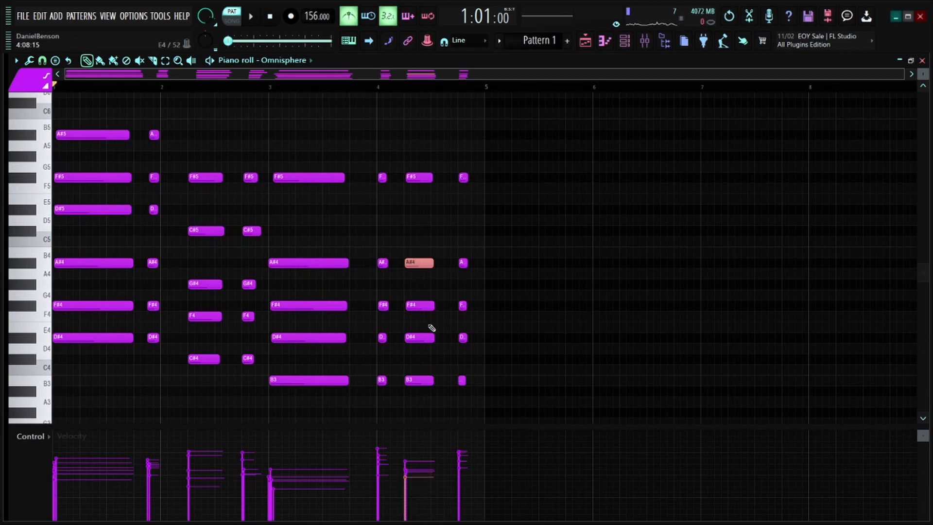
# Step: Lower the velocities of bar 4's first and last chords, and play from the end of bar 3 to check them
pyautogui.press('space')
pyautogui.click(369, 85)
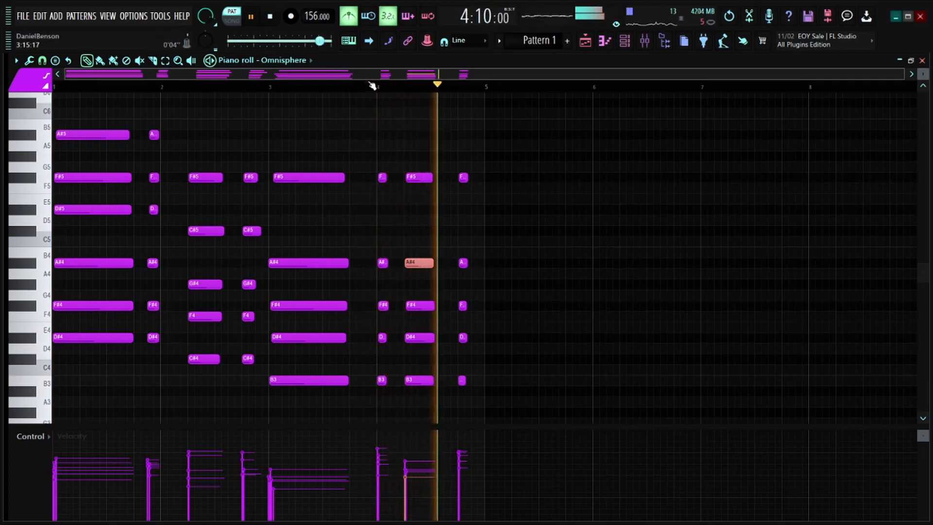
pyautogui.scroll(3, 371, 85)
pyautogui.click(372, 86)
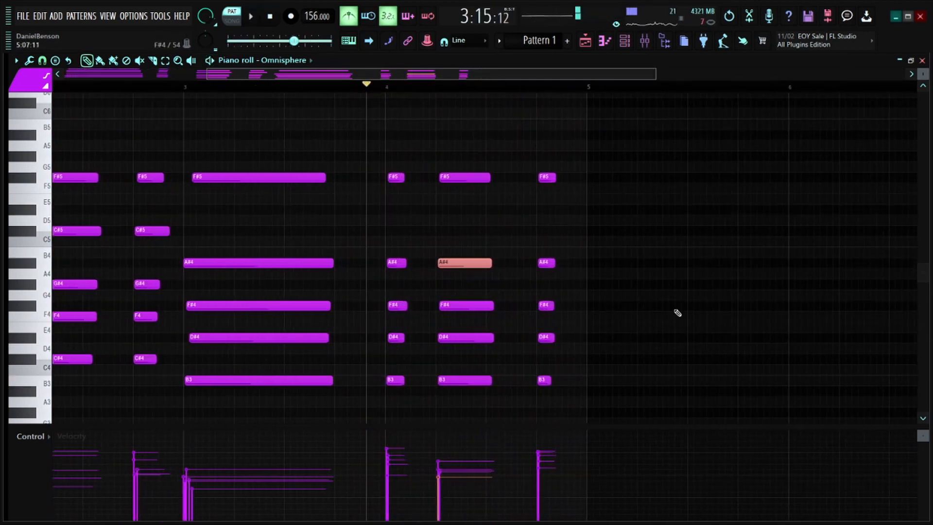
pyautogui.moveTo(383, 141); pyautogui.dragTo(387, 412)
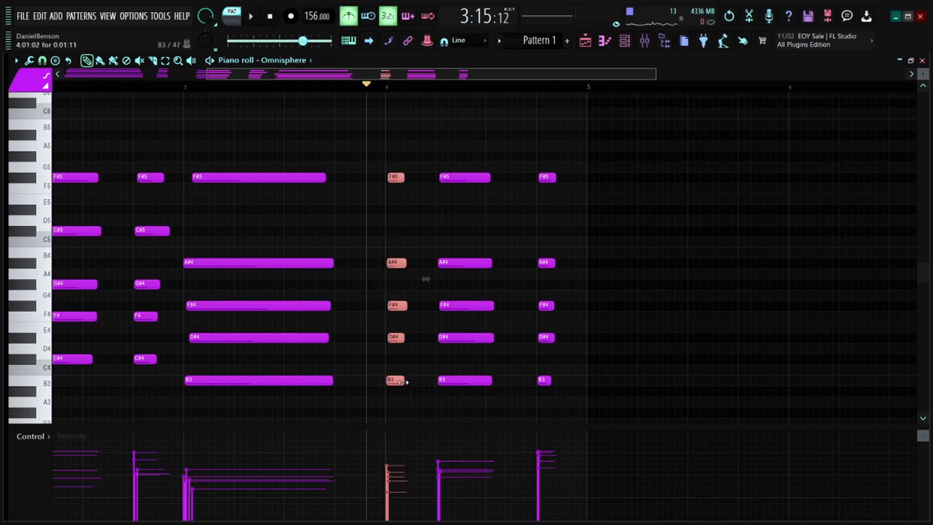
pyautogui.moveTo(546, 153); pyautogui.dragTo(549, 389)
pyautogui.press('space')
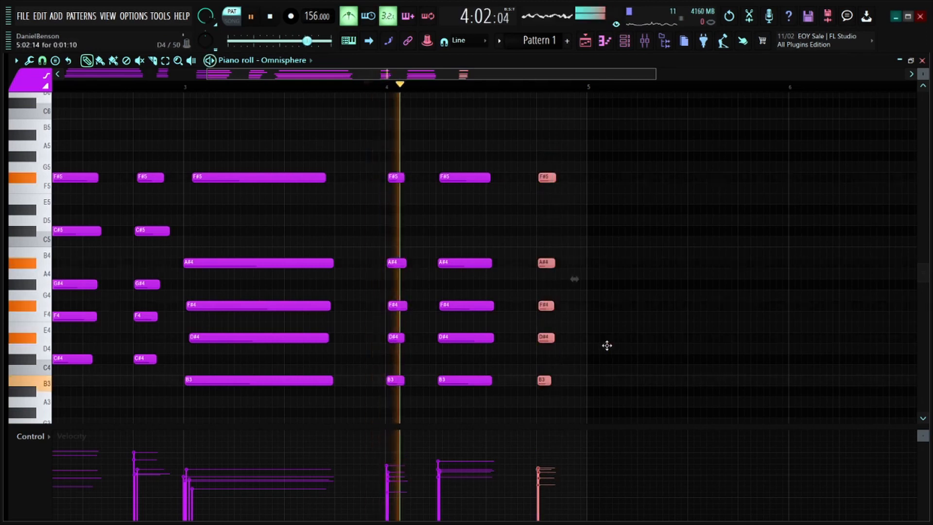
pyautogui.click(607, 357)
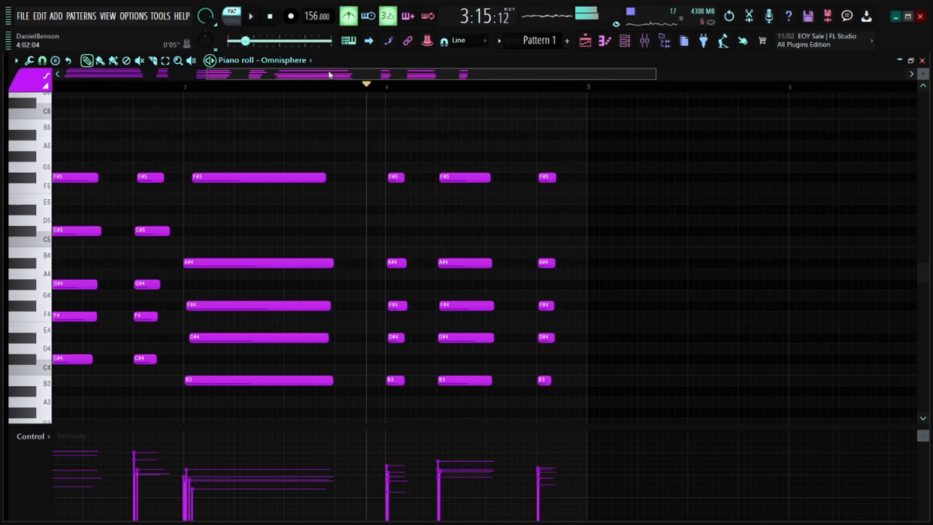
# Step: Lower the velocities of the A#5, F#5, D#5 and A#4 notes in the opening chord of bar 1
pyautogui.scroll(3, 203, 129)
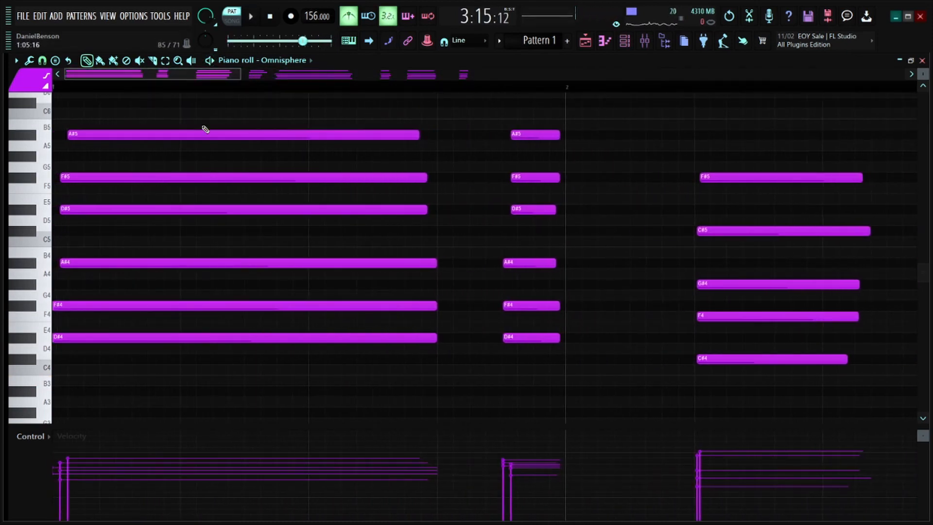
pyautogui.click(209, 137)
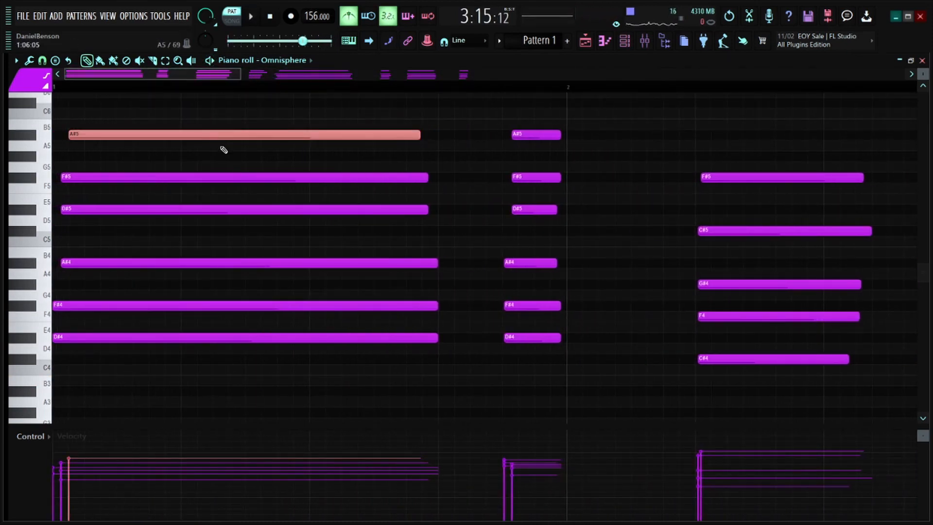
pyautogui.press('space')
pyautogui.scroll(-3, 297, 110)
pyautogui.click(298, 113)
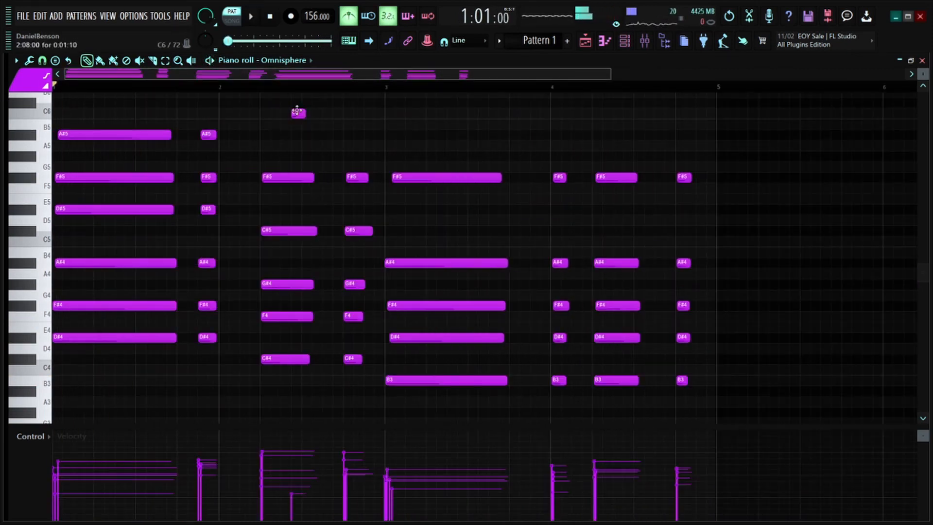
# Step: Lengthen the opening chord, slice all its notes at beat 4 of bar 1 and delete the cut-off tails
pyautogui.scroll(4, 190, 93)
pyautogui.moveTo(343, 92); pyautogui.dragTo(323, 364)
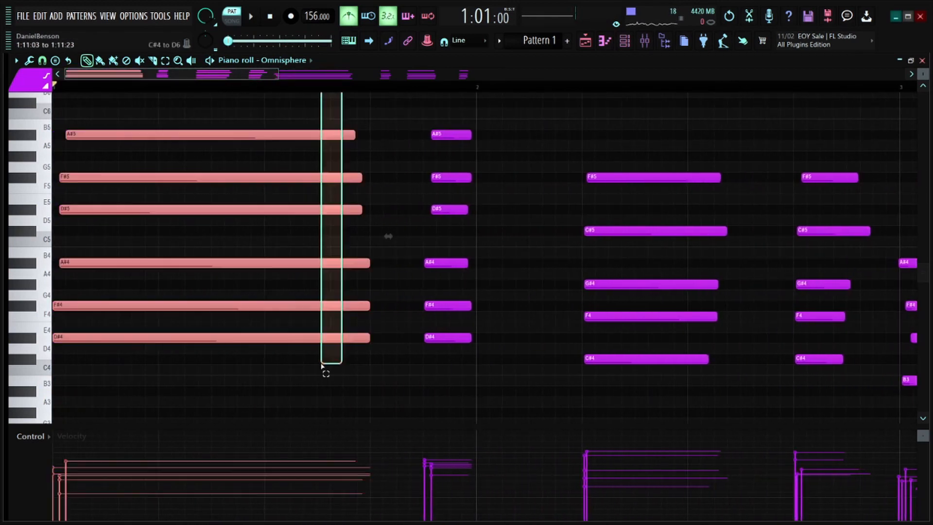
pyautogui.moveTo(355, 337); pyautogui.dragTo(369, 335)
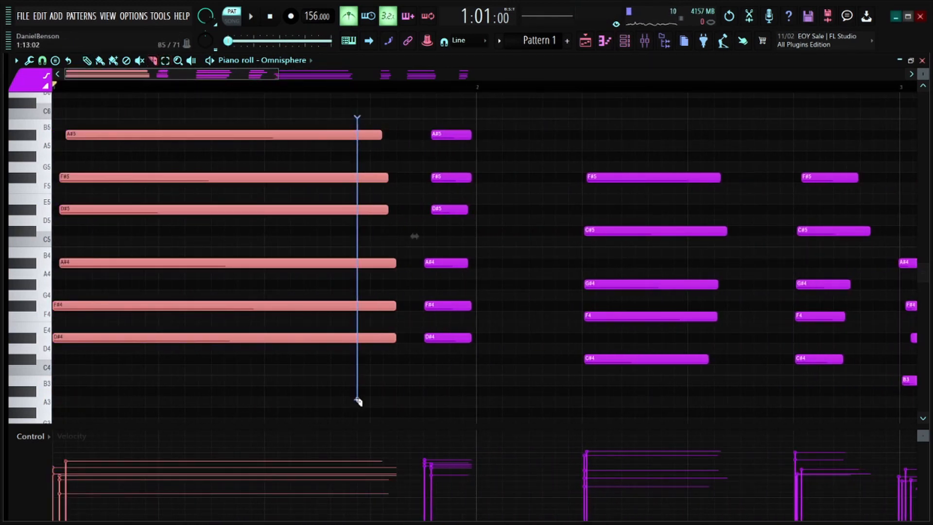
pyautogui.moveTo(381, 417); pyautogui.dragTo(382, 416)
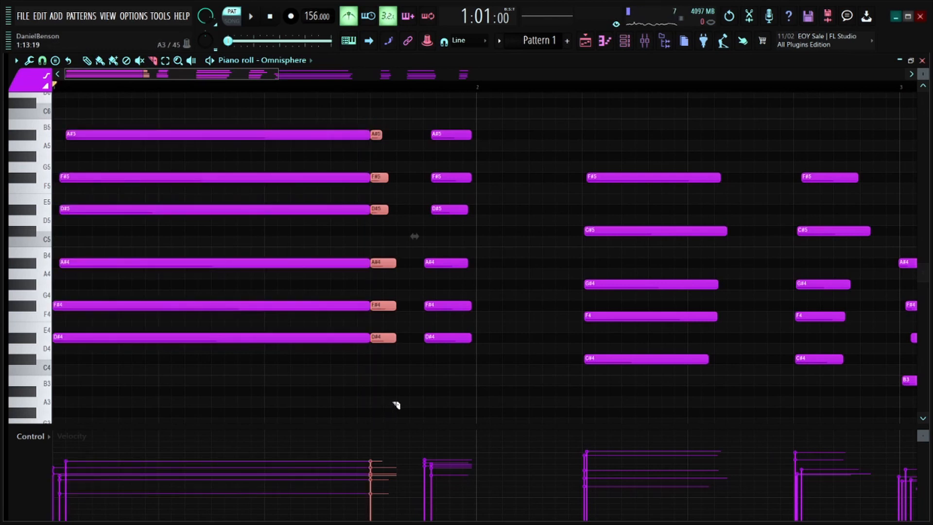
pyautogui.press('Delete')
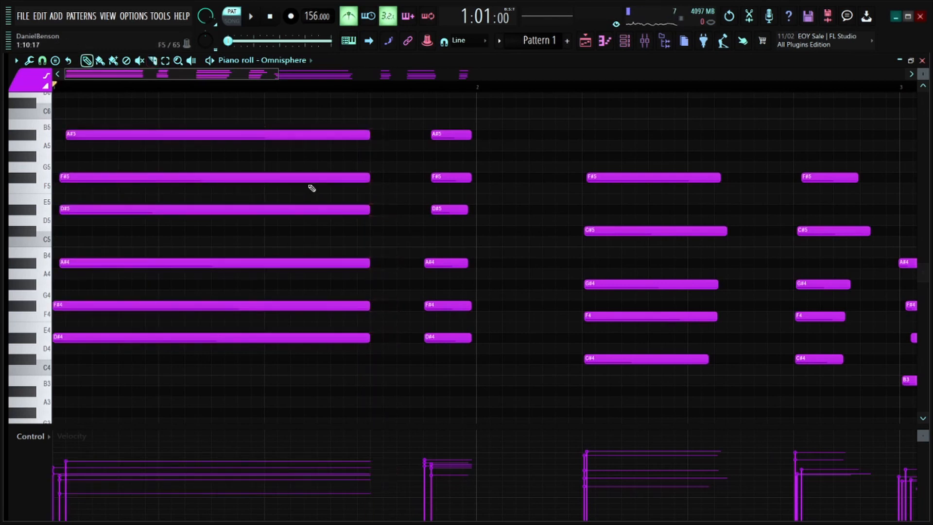
# Step: Extend the trimmed opening chord to end just before the second chord of bar 1 and play it back
pyautogui.moveTo(334, 109); pyautogui.dragTo(403, 340)
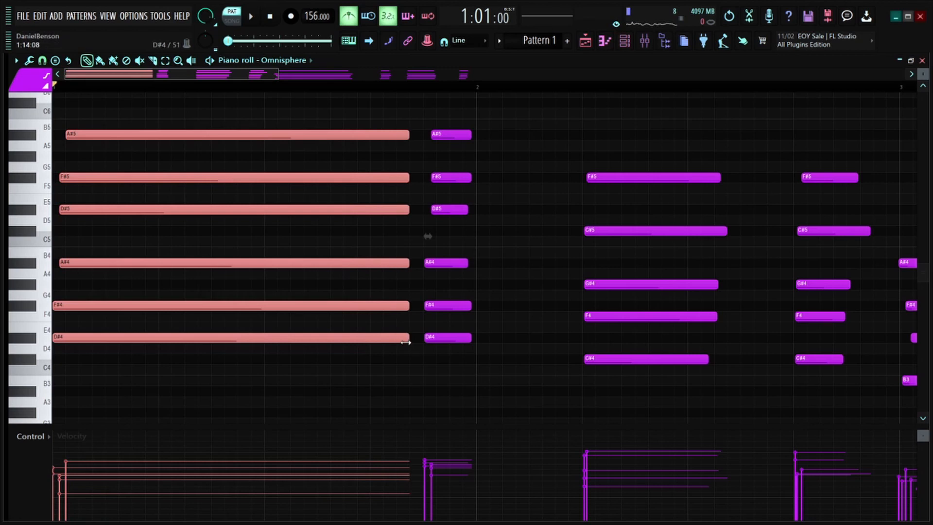
pyautogui.scroll(-4, 367, 91)
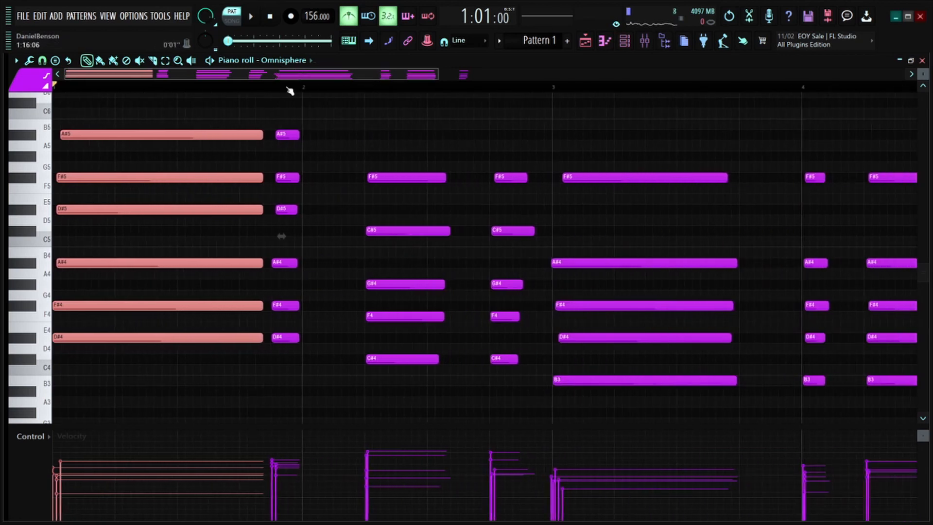
pyautogui.press('space')
pyautogui.keyDown('ctrl'); pyautogui.click(341, 160); pyautogui.keyUp('ctrl')
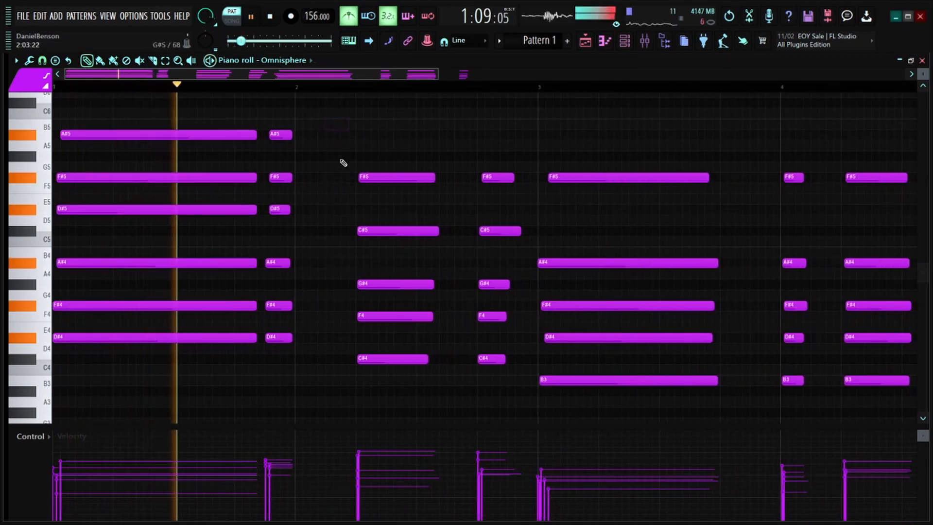
pyautogui.press('space')
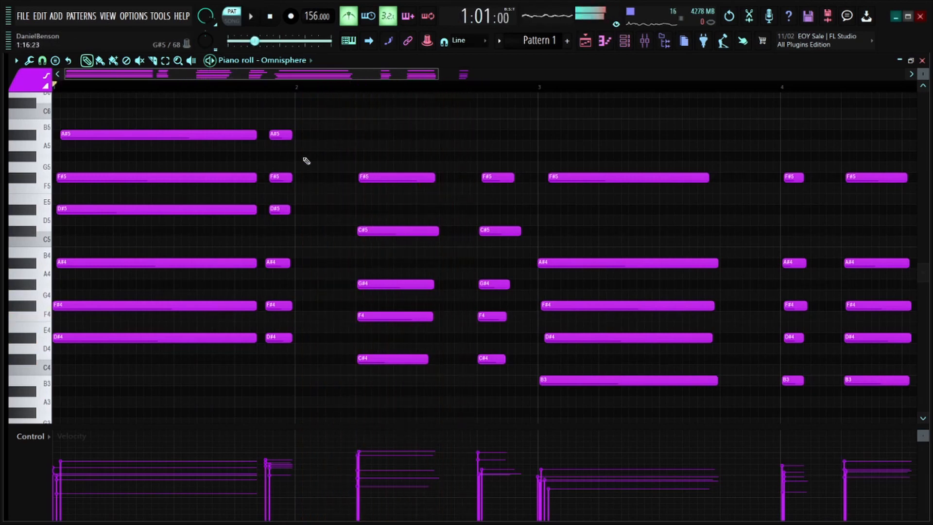
pyautogui.scroll(4, 290, 89)
pyautogui.scroll(3, 291, 101)
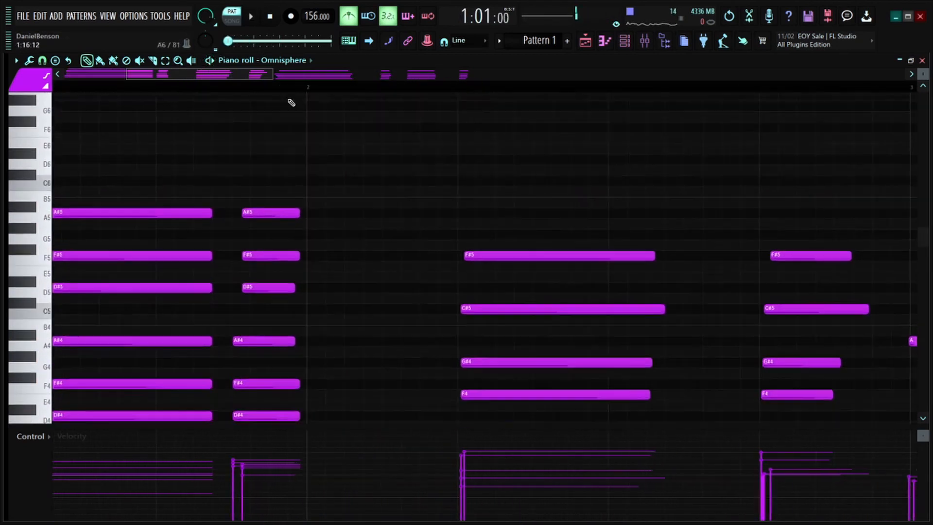
# Step: Even out the end of bar 1's second chord at bar 2, then slice bar 2's first chord at beat 3 and delete its tails
pyautogui.scroll(-2, 318, 228)
pyautogui.moveTo(273, 144); pyautogui.dragTo(299, 371)
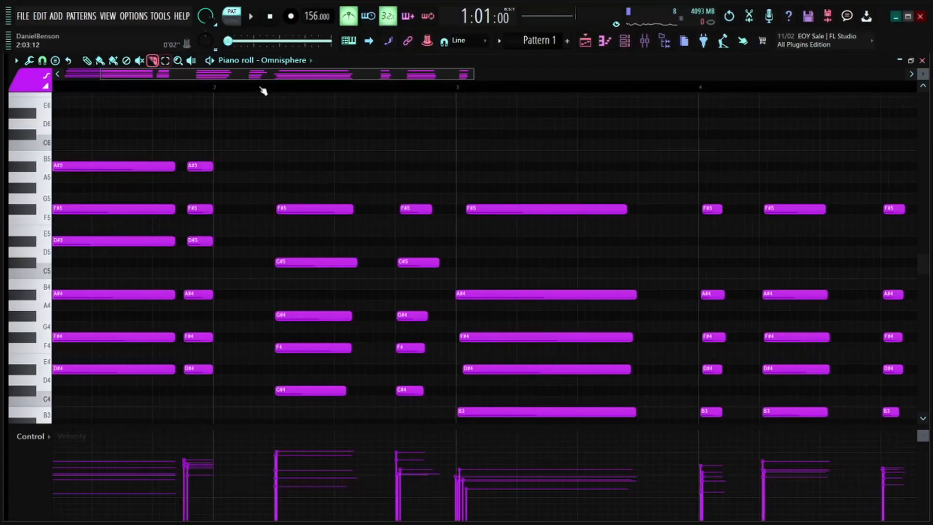
pyautogui.scroll(4, 360, 158)
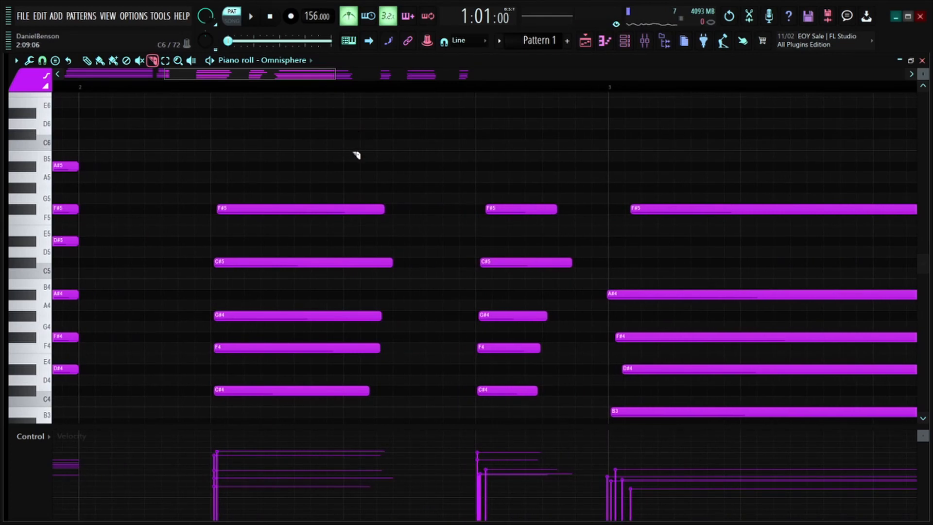
pyautogui.scroll(-4, 341, 384)
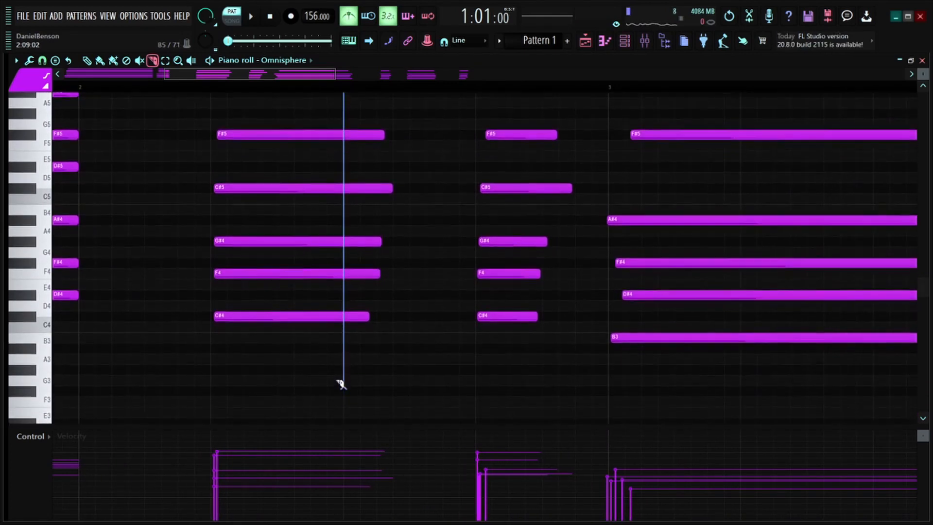
pyautogui.moveTo(344, 376); pyautogui.dragTo(344, 378)
pyautogui.scroll(4, 391, 340)
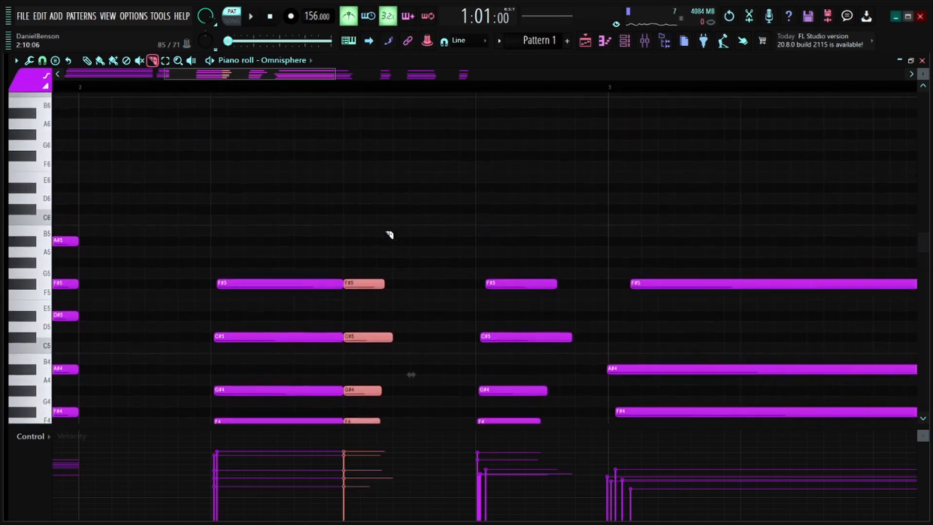
pyautogui.press('Delete')
# Step: Trim the second chord of bar 2 and the long chord of bar 3 to even endings, and play the progression back
pyautogui.scroll(-3, 234, 179)
pyautogui.scroll(-1, 316, 133)
pyautogui.moveTo(316, 134); pyautogui.dragTo(350, 375)
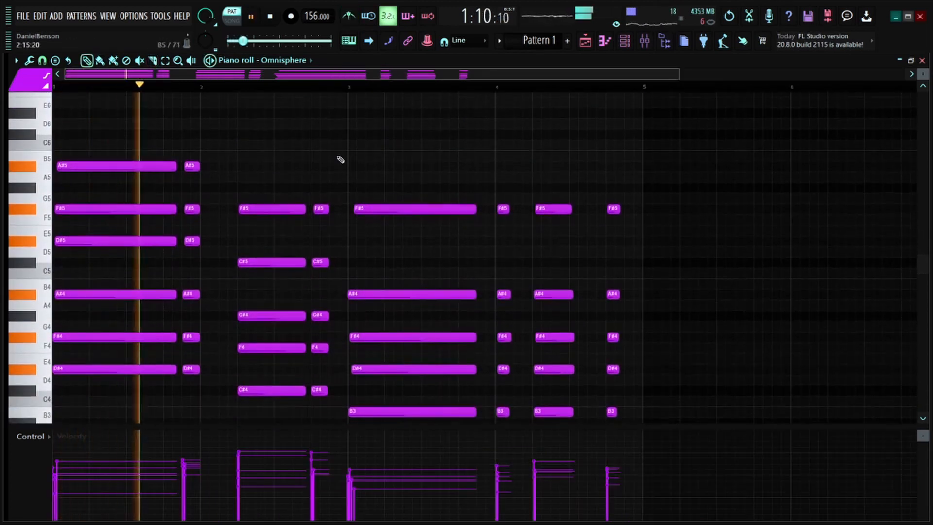
pyautogui.scroll(-2, 340, 159)
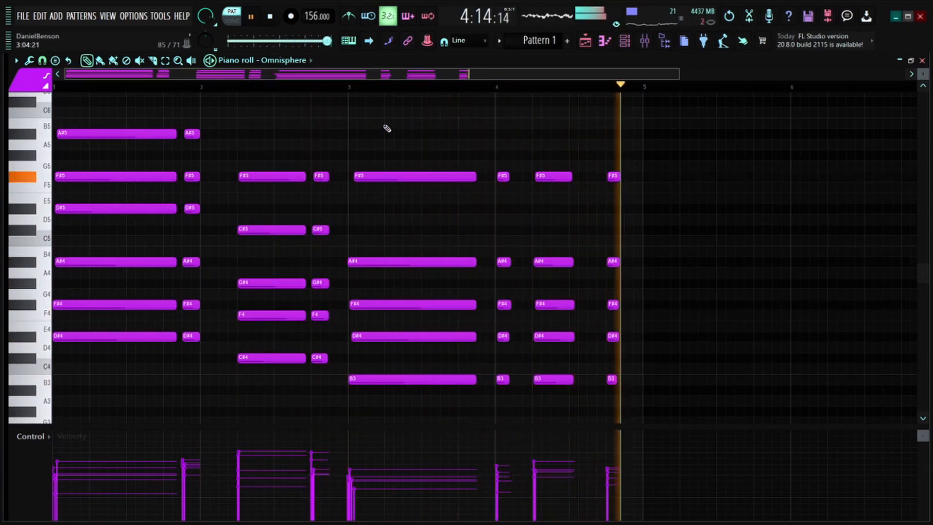
pyautogui.press('space')
# Step: Add octave-lower bass copies of the opening D#4 and bar 2's first C#4, extending the D#3 to bar 2's first chord
pyautogui.scroll(-2, 114, 316)
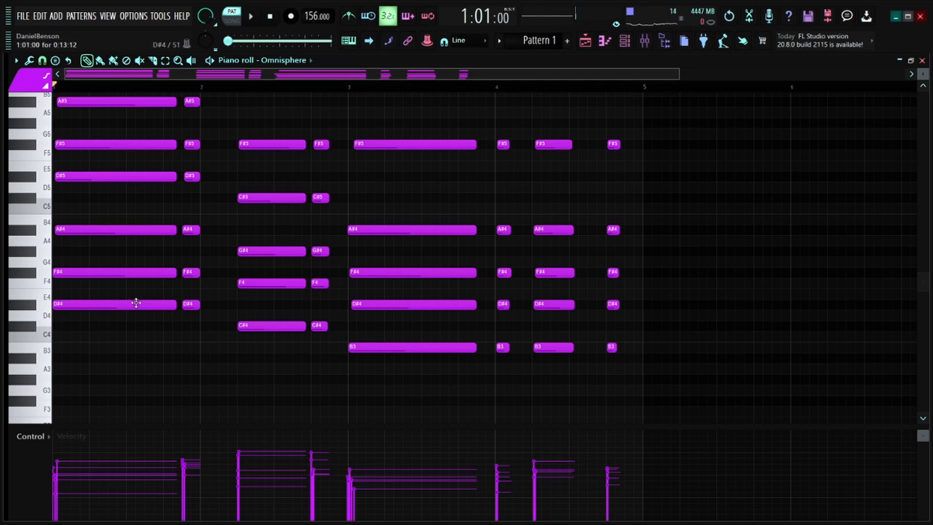
pyautogui.scroll(-6, 136, 303)
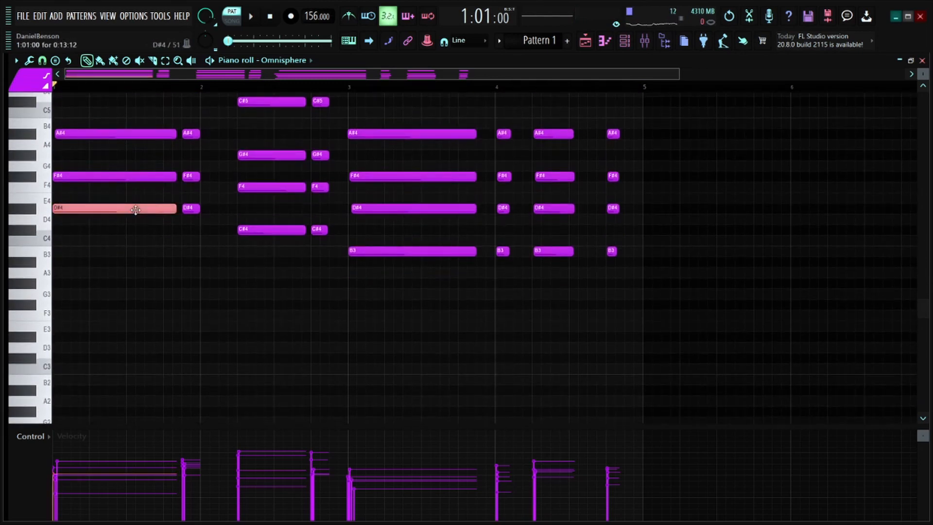
pyautogui.hotkey('ctrl', 'Down')
pyautogui.scroll(-2, 135, 210)
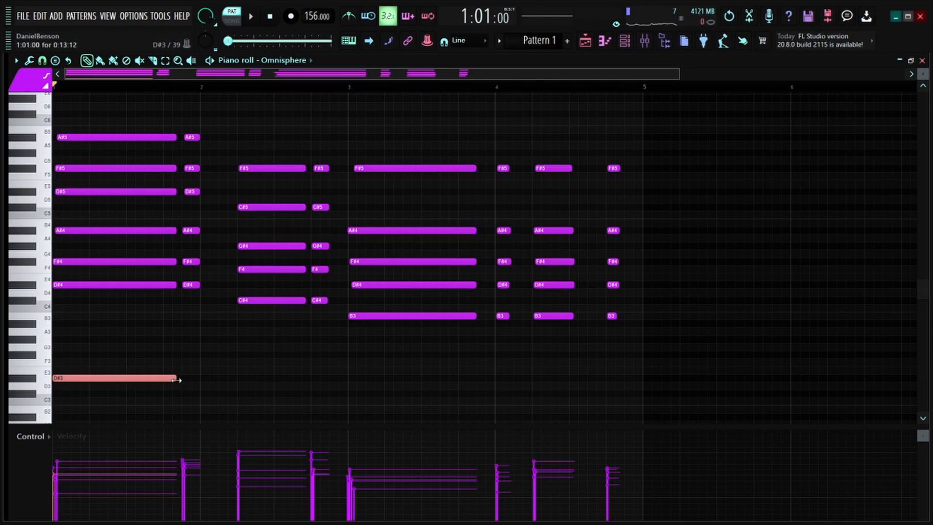
pyautogui.click(258, 299)
pyautogui.hotkey('ctrl', 'Down')
pyautogui.scroll(-1, 261, 302)
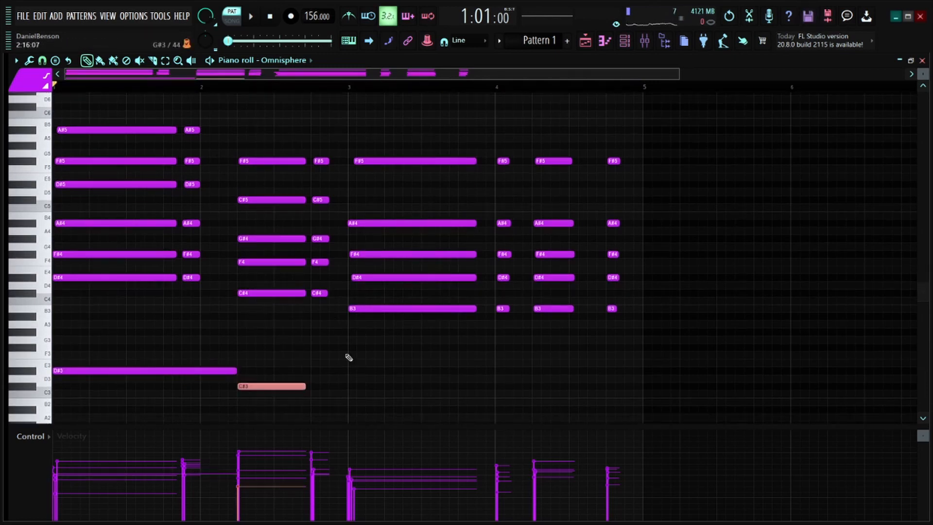
# Step: Extend the C#3 bass note to bar 3 and add a B2 bass note running from bar 3 to the end of bar 4
pyautogui.click(342, 371)
pyautogui.rightClick(341, 371)
pyautogui.scroll(-1, 345, 390)
pyautogui.click(351, 394)
pyautogui.press('space')
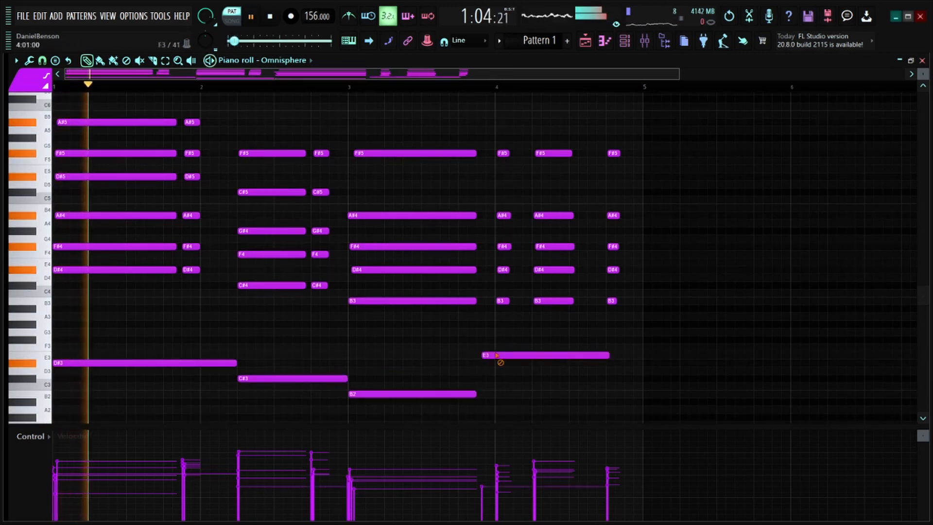
pyautogui.moveTo(476, 394); pyautogui.dragTo(643, 393)
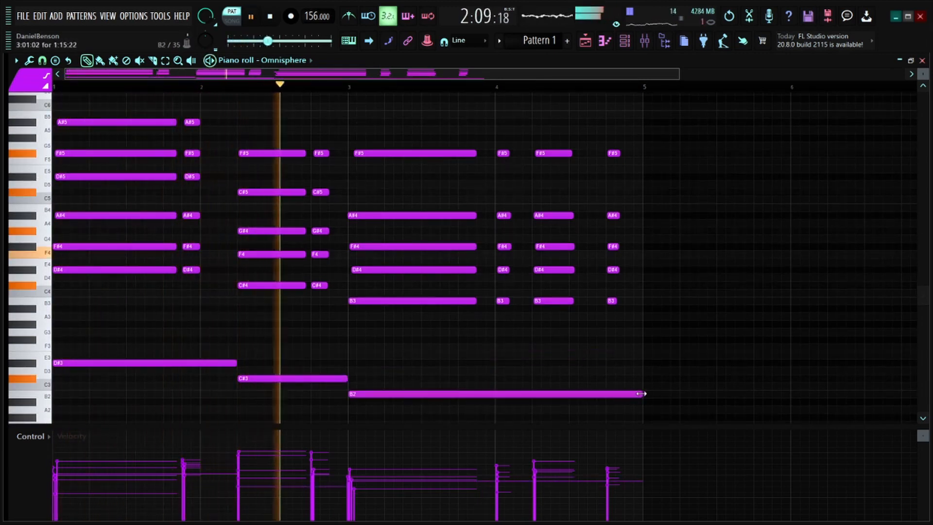
pyautogui.click(658, 356)
pyautogui.rightClick(658, 360)
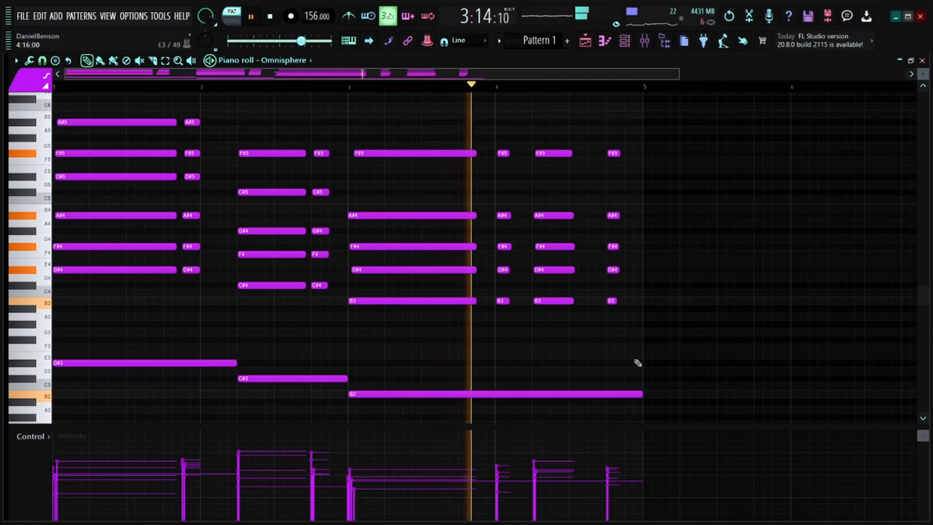
# Step: Lower the velocities of the D#3, C#3 and B2 bass notes and play the progression back
pyautogui.moveTo(640, 354); pyautogui.dragTo(57, 450)
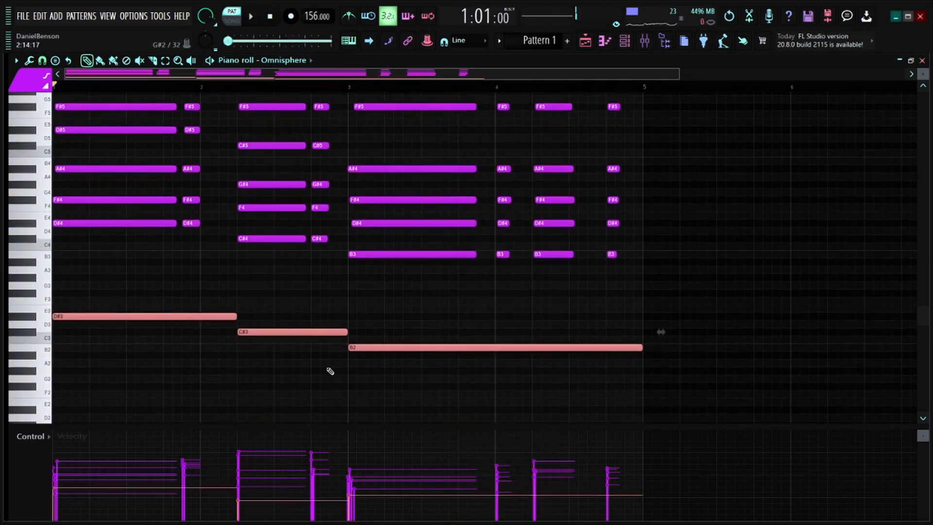
pyautogui.press('space')
pyautogui.click(410, 318)
pyautogui.rightClick(411, 318)
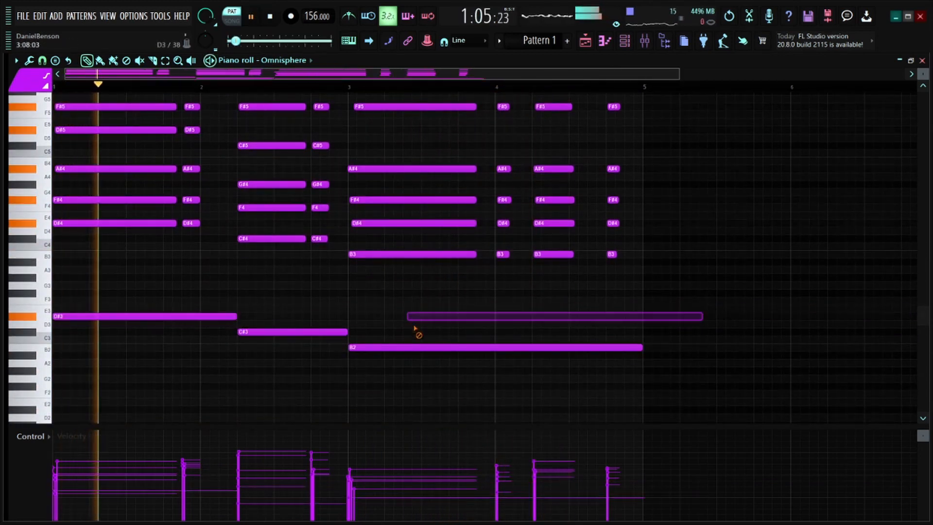
pyautogui.scroll(-2, 391, 93)
pyautogui.scroll(-1, 392, 96)
pyautogui.scroll(4, 362, 234)
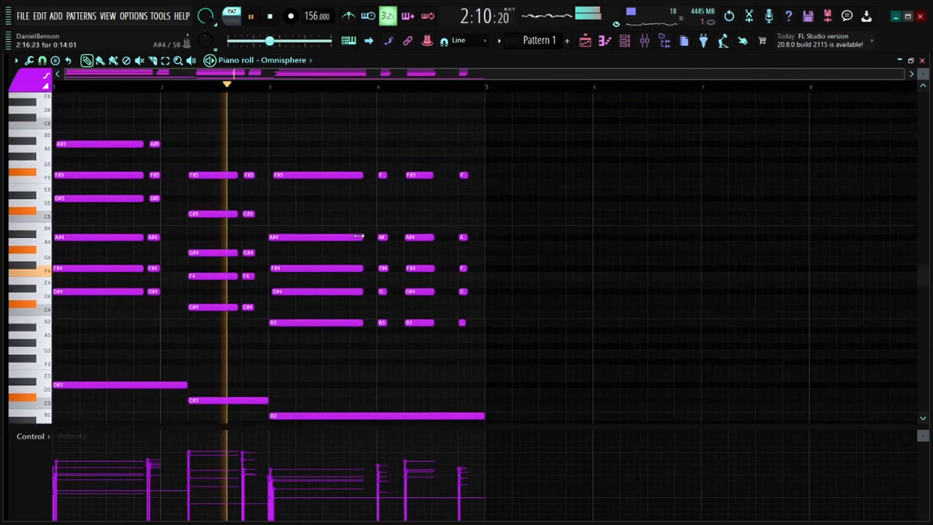
pyautogui.click(515, 223)
pyautogui.rightClick(515, 223)
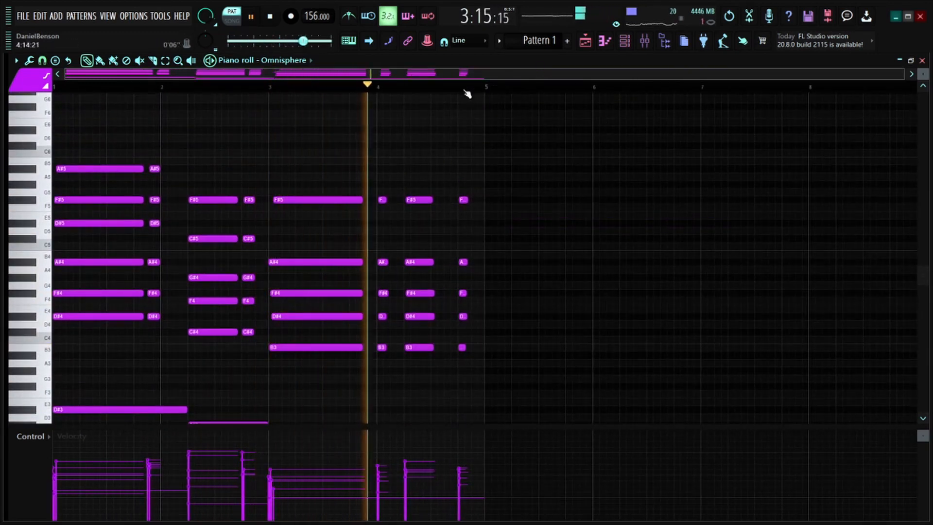
# Step: Duplicate the four-bar progression into bars 5 to 8 and set the tempo to 151
pyautogui.hotkey('ctrl', 'b')
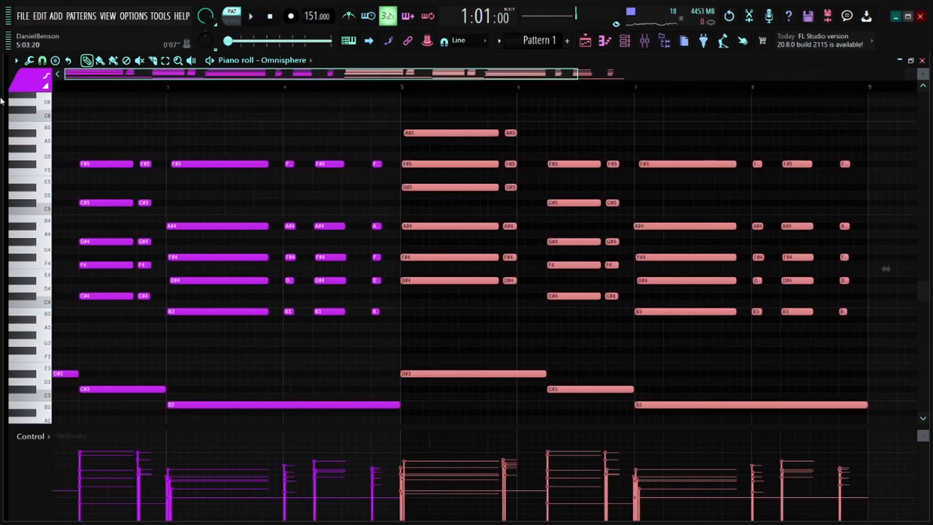
pyautogui.hscroll(-3, 512, 89)
pyautogui.scroll(-2, 494, 86)
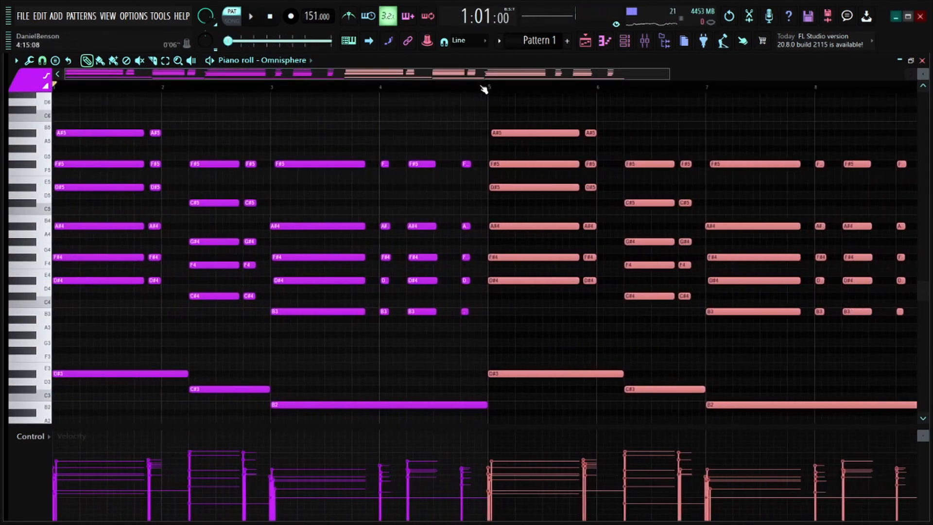
pyautogui.scroll(1, 479, 90)
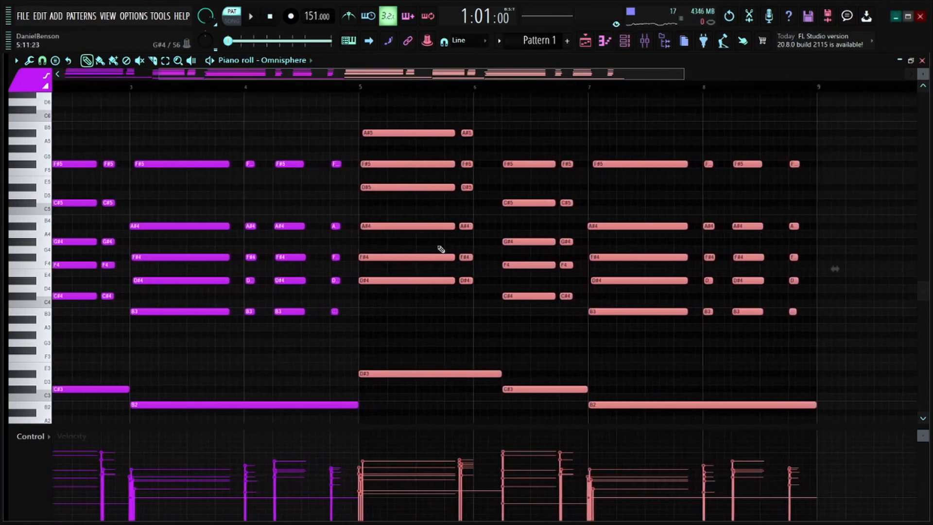
# Step: Delete the F#4 notes in bar 5 and transpose the bar's remaining chord and bass notes down five semitones, with the bass on A#2
pyautogui.moveTo(471, 258); pyautogui.dragTo(385, 258)
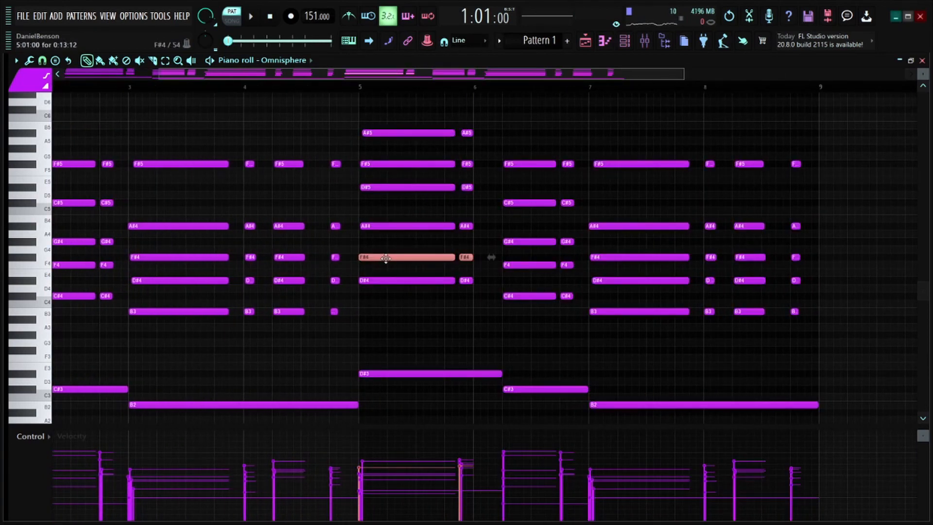
pyautogui.moveTo(496, 106); pyautogui.dragTo(362, 374)
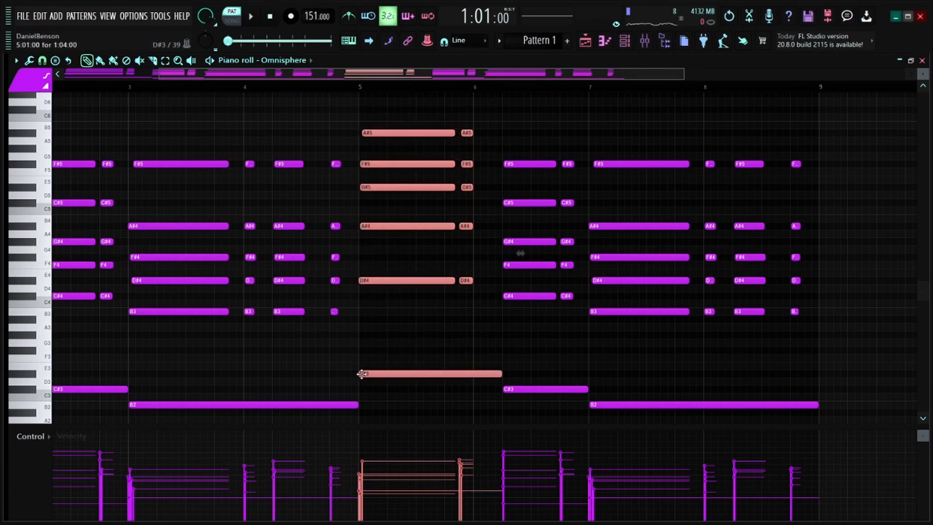
pyautogui.hotkey('shift', 'Down')
pyautogui.hotkey('shift', 'Down')
pyautogui.hotkey('shift', 'Down')
pyautogui.hotkey('shift', 'Down')
pyautogui.hotkey('shift', 'Down')
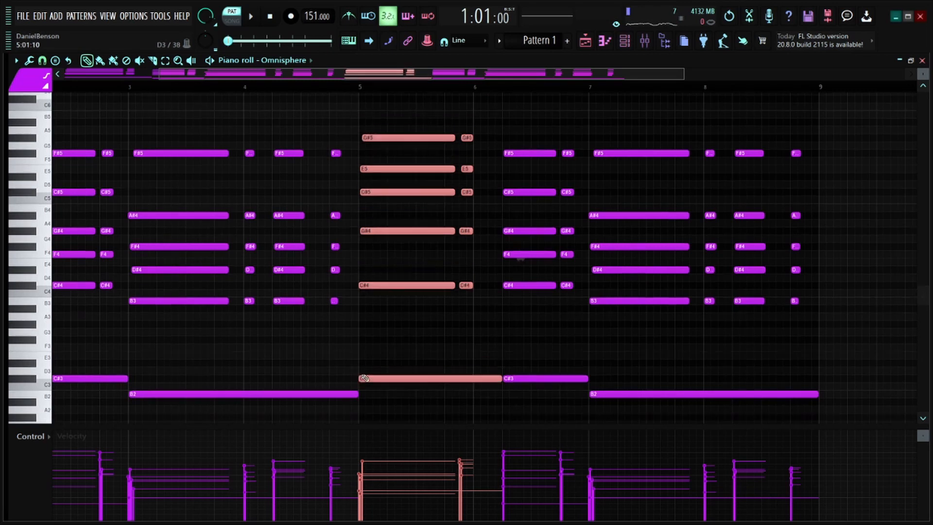
pyautogui.press('space')
pyautogui.press('space')
# Step: Play the transition from the end of bar 4 into the transposed chord of bar 5
pyautogui.scroll(5, 338, 92)
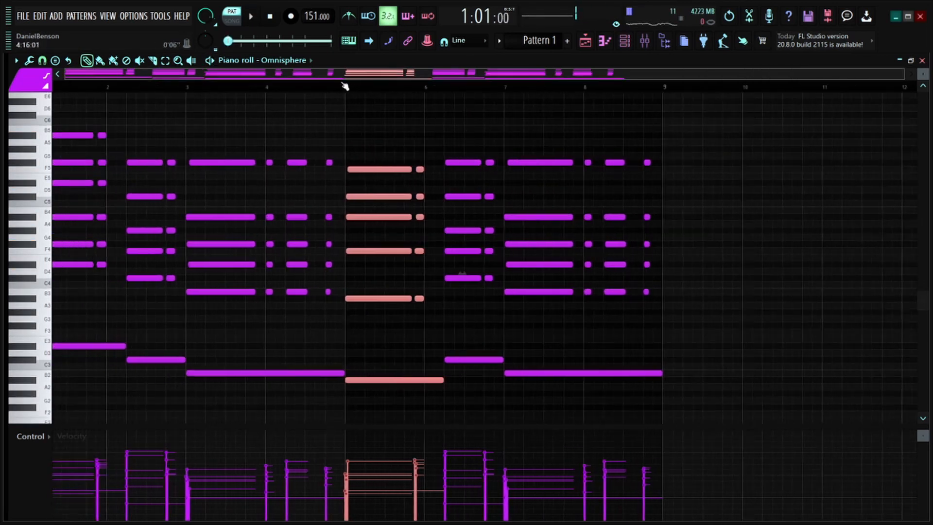
pyautogui.scroll(-5, 319, 87)
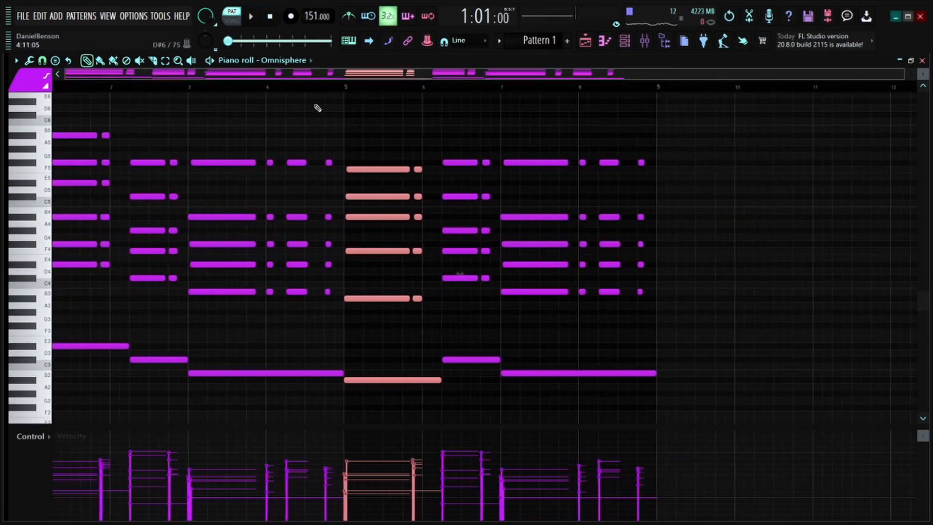
pyautogui.press('space')
pyautogui.click(332, 86)
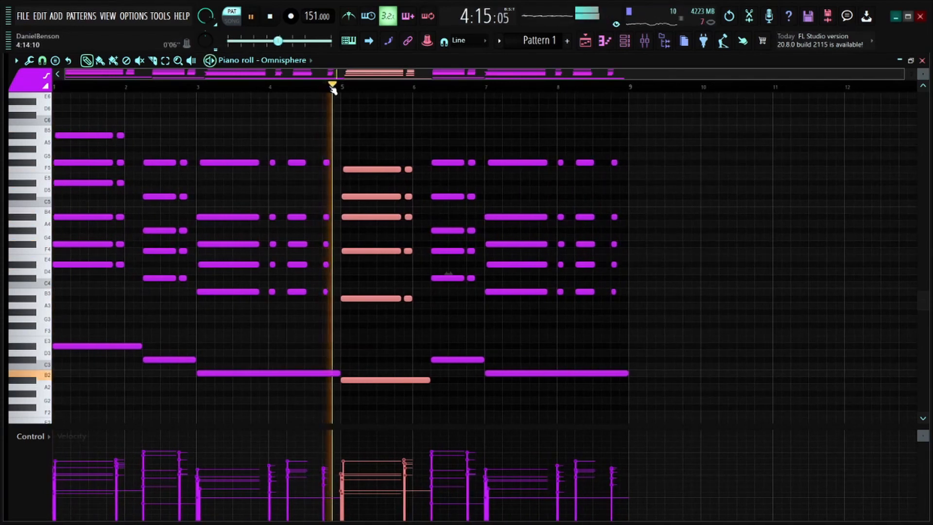
pyautogui.click(333, 85)
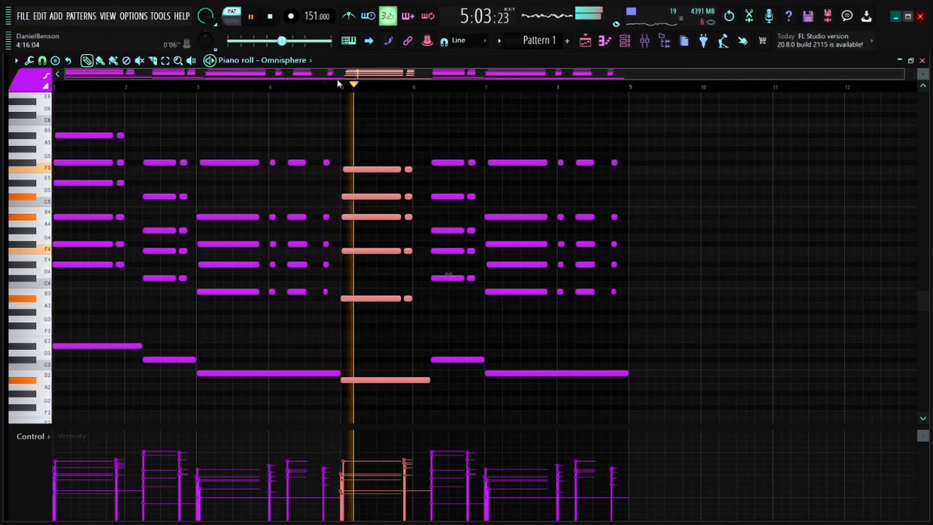
pyautogui.press('space')
# Step: Add a C#4 to the first chord of bar 5 and raise that bar's C#5 notes to B5
pyautogui.scroll(2, 366, 87)
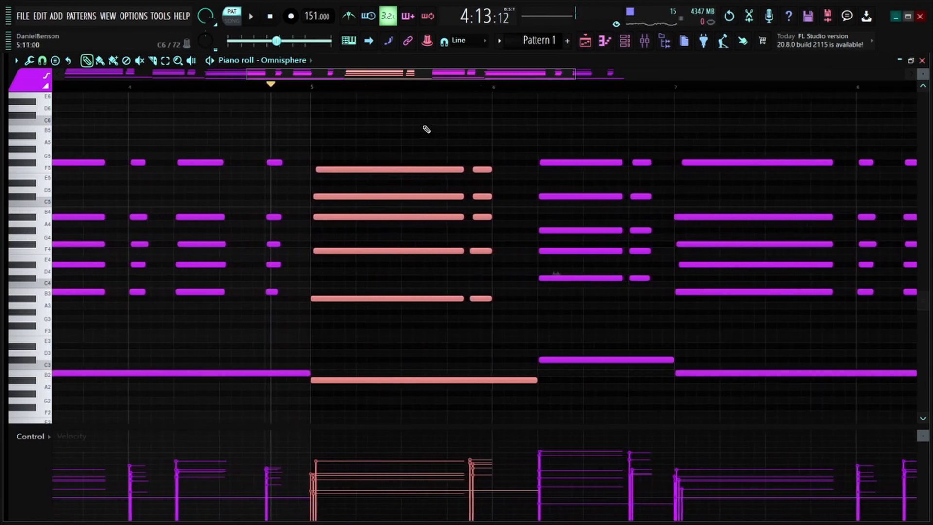
pyautogui.click(430, 121)
pyautogui.rightClick(431, 121)
pyautogui.moveTo(922, 77); pyautogui.dragTo(922, 74)
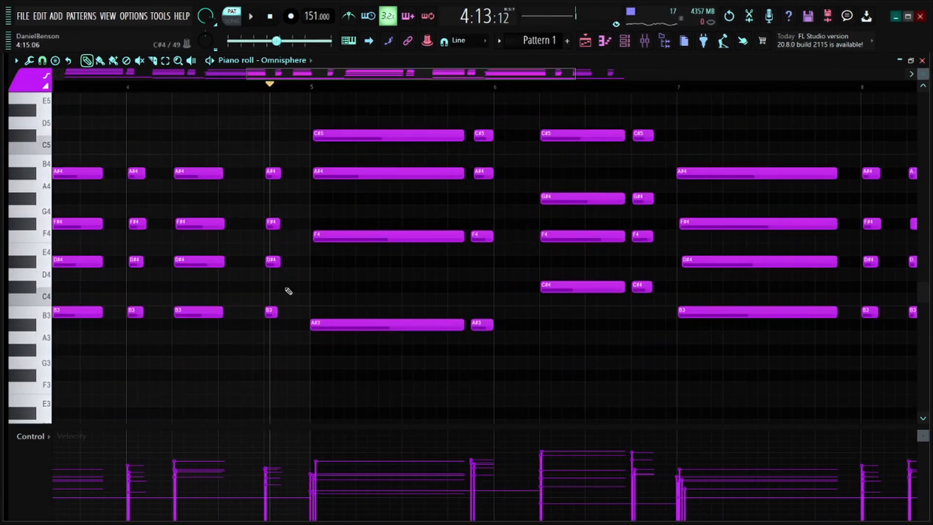
pyautogui.scroll(4, 433, 271)
pyautogui.moveTo(508, 250); pyautogui.dragTo(324, 246)
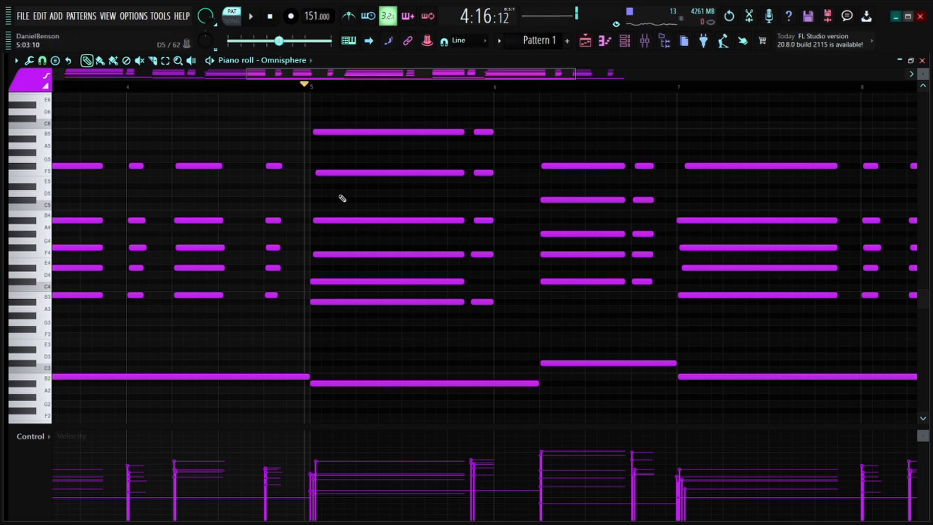
# Step: Delete the F5 notes from bar 5's chords and move the added C#4 up an octave to C#5
pyautogui.moveTo(503, 175); pyautogui.dragTo(349, 184)
pyautogui.press('Delete')
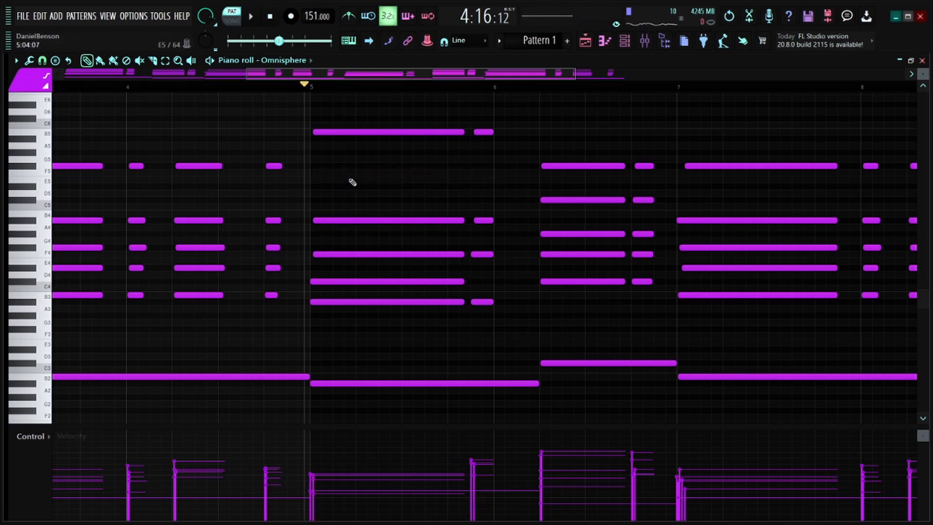
pyautogui.hotkey('ctrl', 'Up')
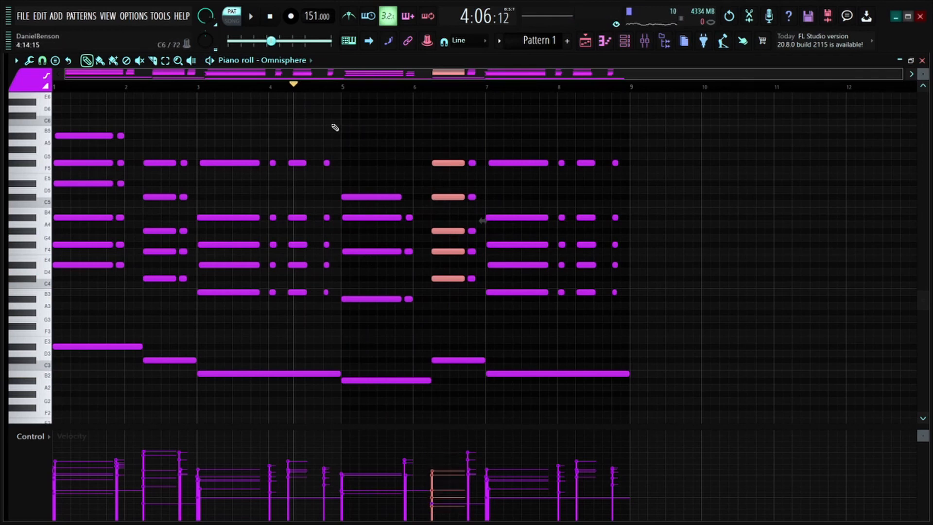
# Step: Play from bar 4 through the revoiced second half and the return to bar 1
pyautogui.press('space')
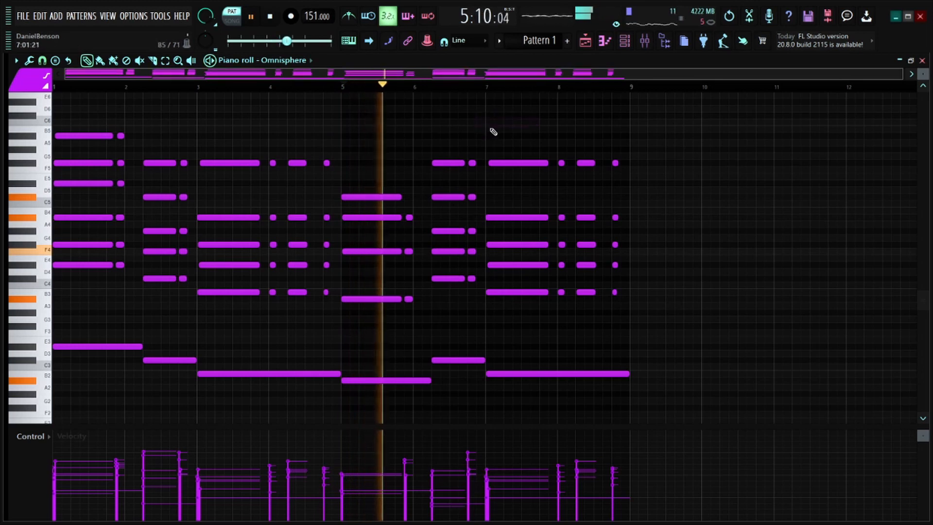
pyautogui.click(490, 129)
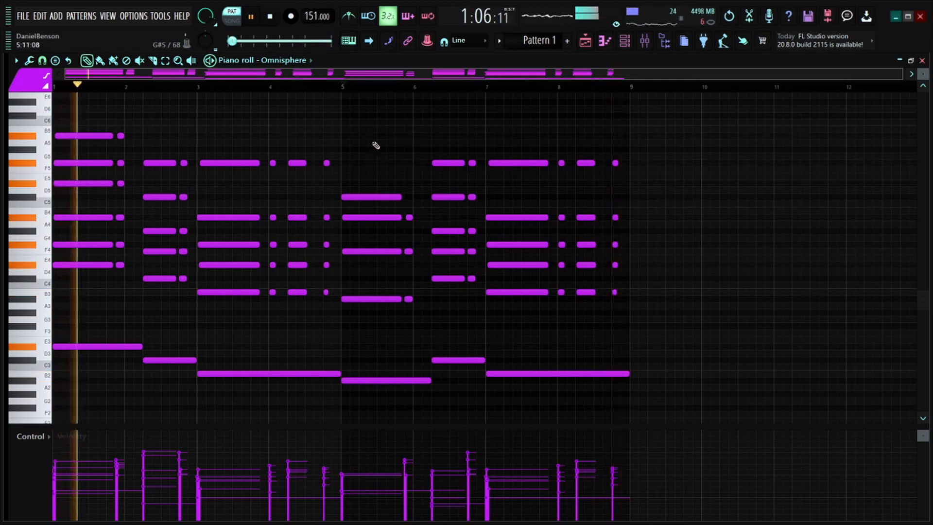
pyautogui.press('space')
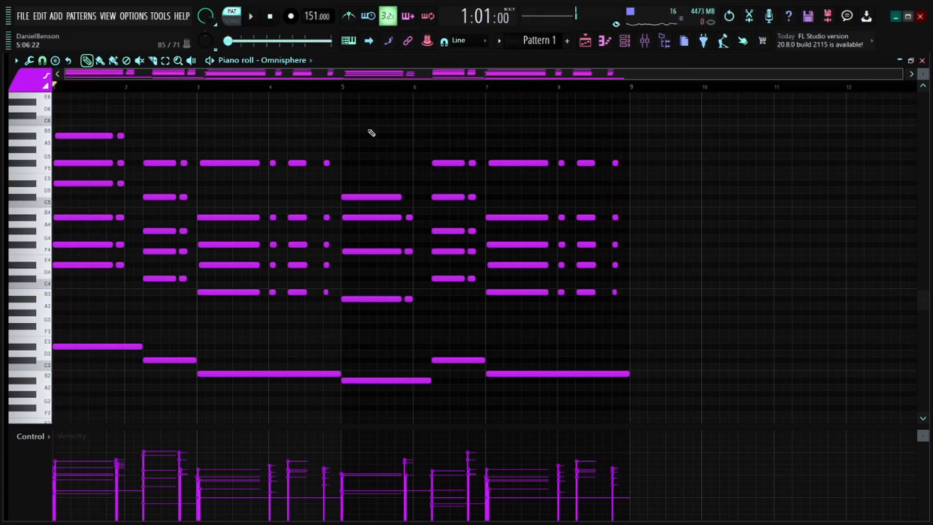
# Step: Play the full eight-bar progression from bar 1 to check the revoiced chords
pyautogui.scroll(4, 537, 204)
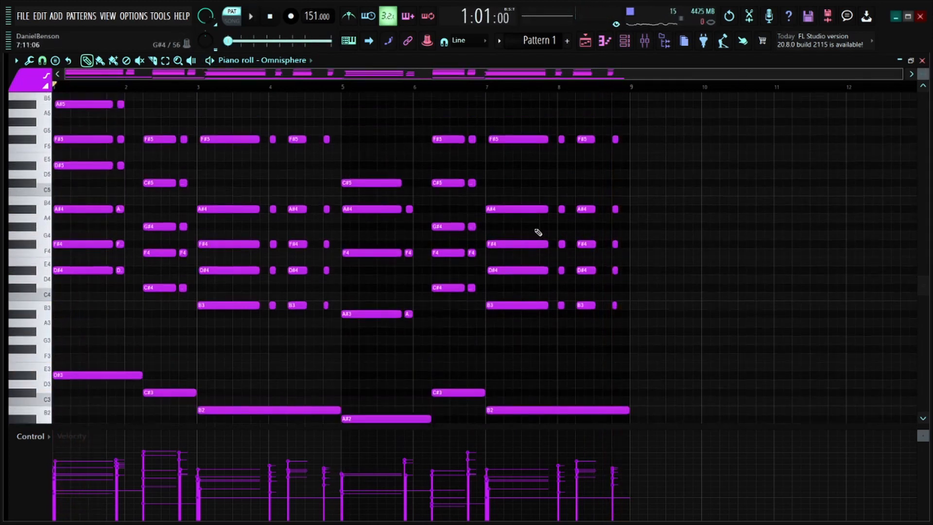
pyautogui.press('space')
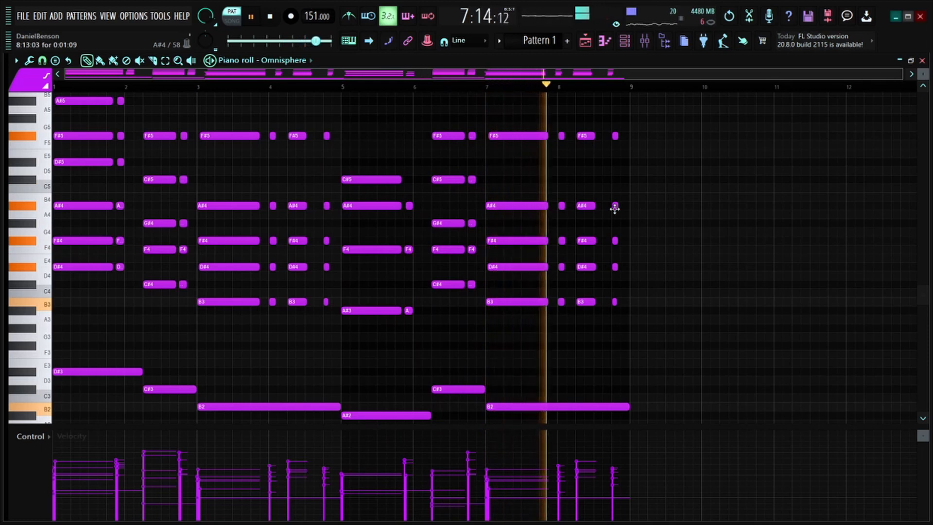
pyautogui.press('space')
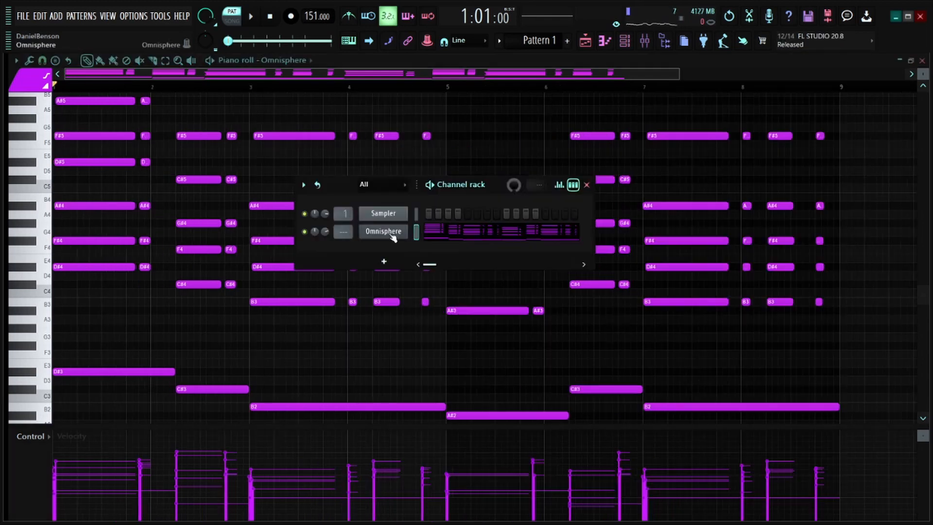
# Step: Open the Omnisphere piano's layer A oscillator settings and lower its Timbre to 0.483
pyautogui.click(392, 238)
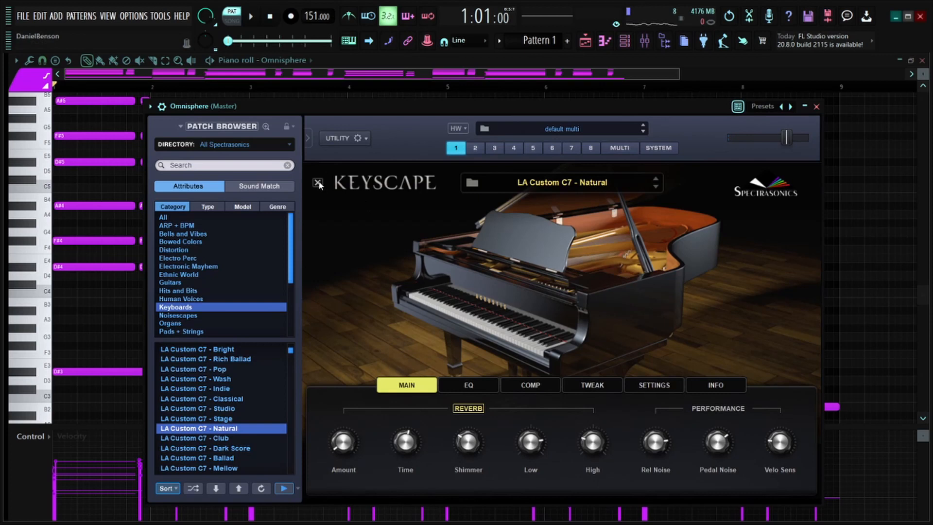
pyautogui.click(318, 183)
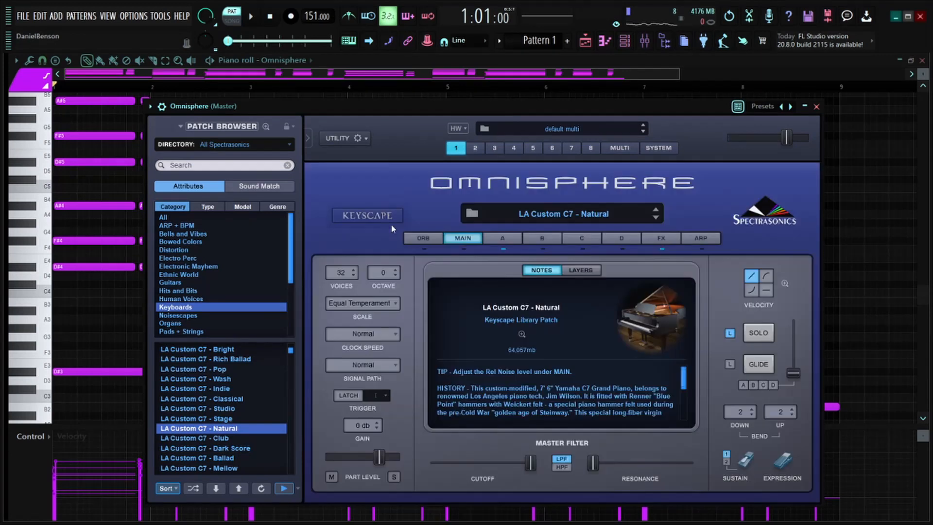
pyautogui.click(503, 238)
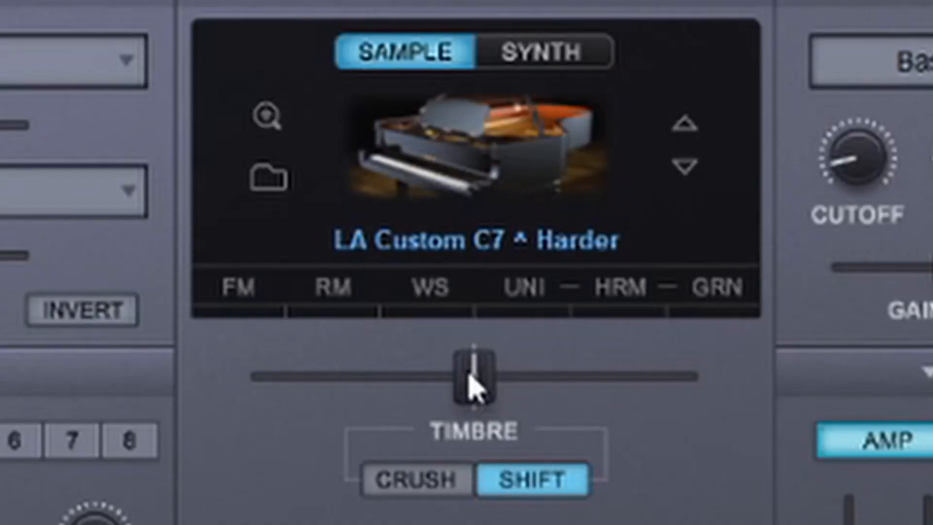
pyautogui.moveTo(474, 387); pyautogui.dragTo(455, 391)
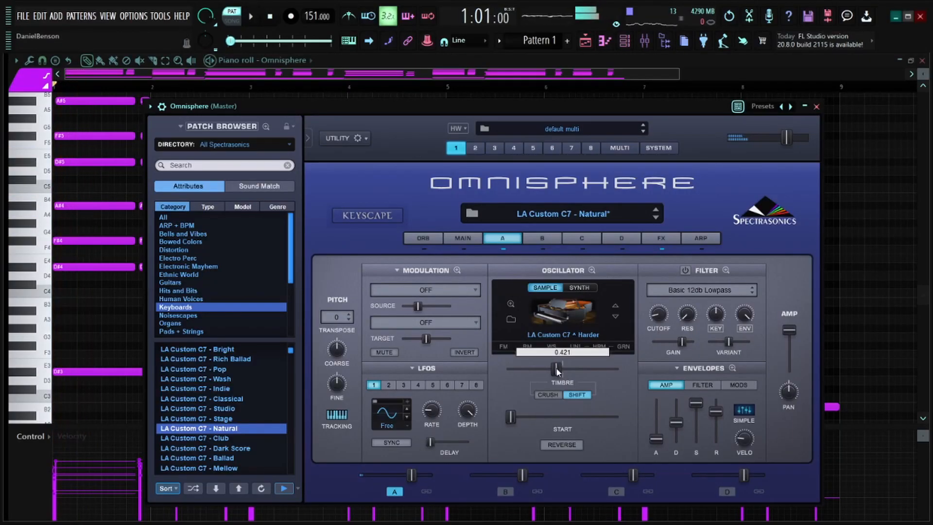
pyautogui.moveTo(557, 371); pyautogui.dragTo(561, 372)
# Step: Play the progression with the shifted piano timbre and minimize the instrument's window
pyautogui.press('space')
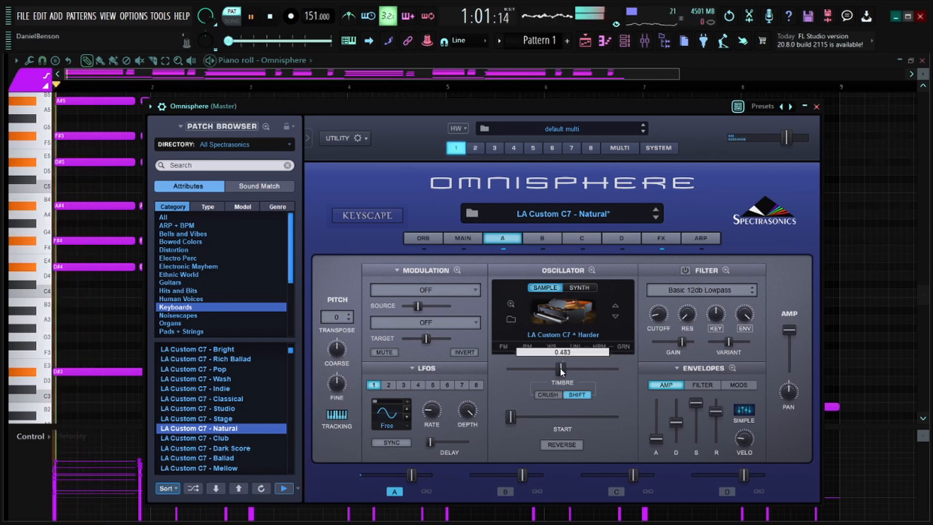
pyautogui.click(805, 106)
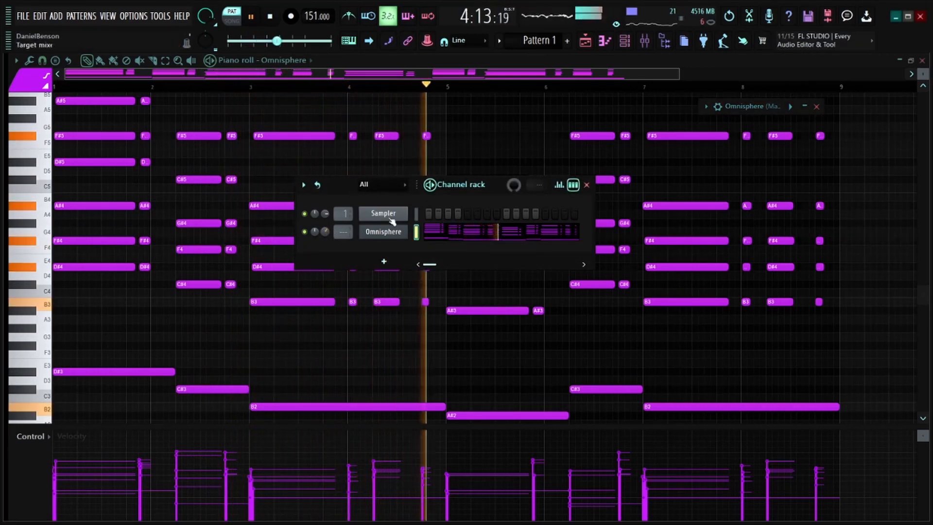
pyautogui.moveTo(493, 183); pyautogui.dragTo(493, 183)
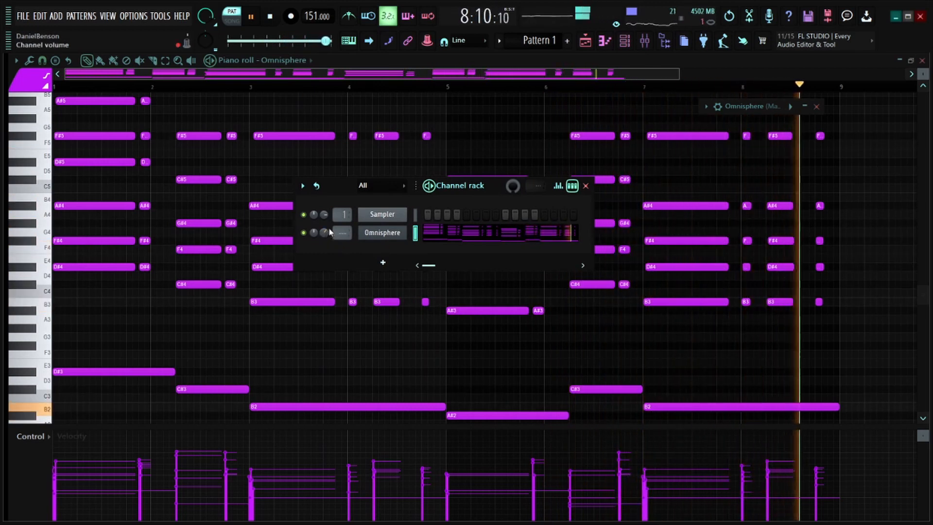
pyautogui.press('space')
# Step: Add a second Omnisphere channel, load the Keyboards patch LA Custom C7 - Ballad, and minimize its window
pyautogui.click(383, 262)
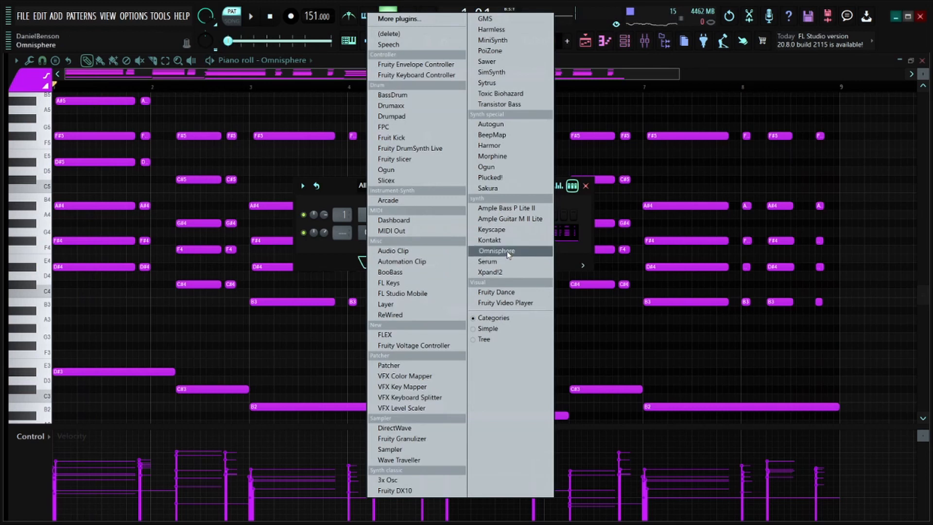
pyautogui.click(509, 251)
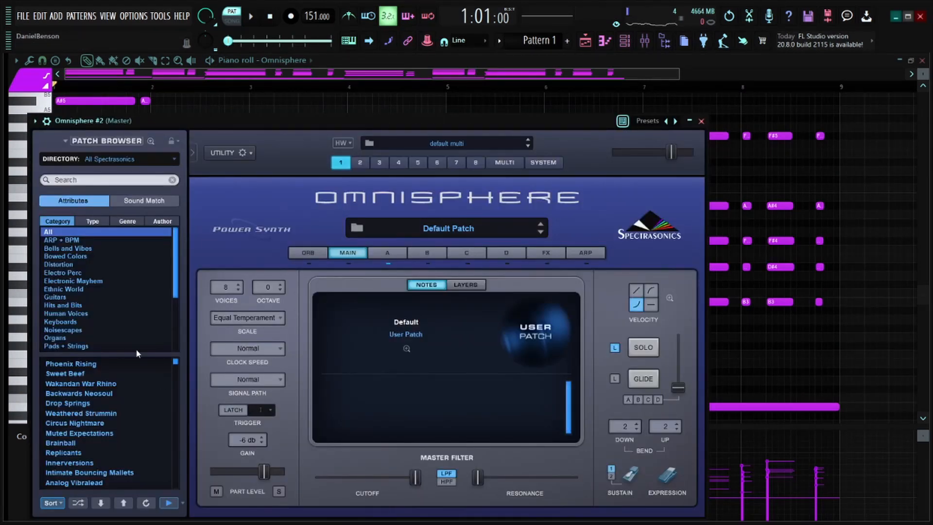
pyautogui.click(69, 322)
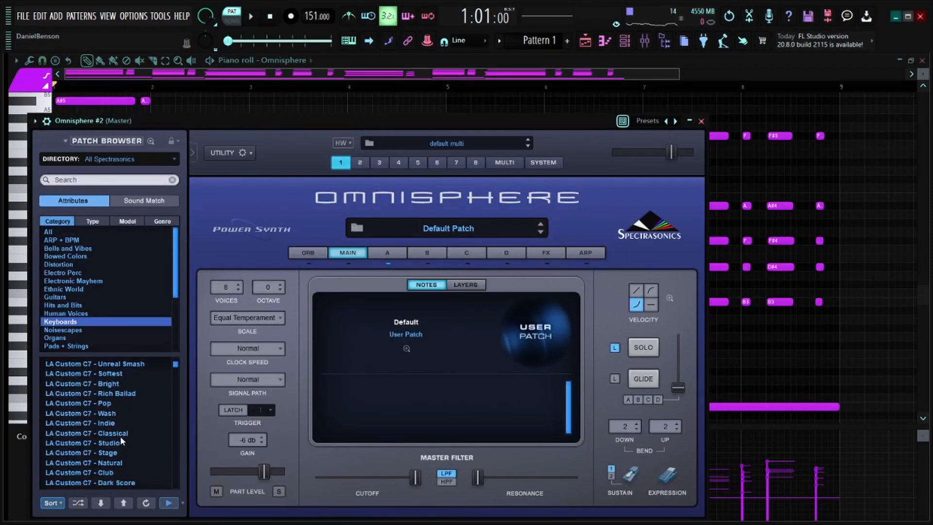
pyautogui.scroll(-2, 132, 440)
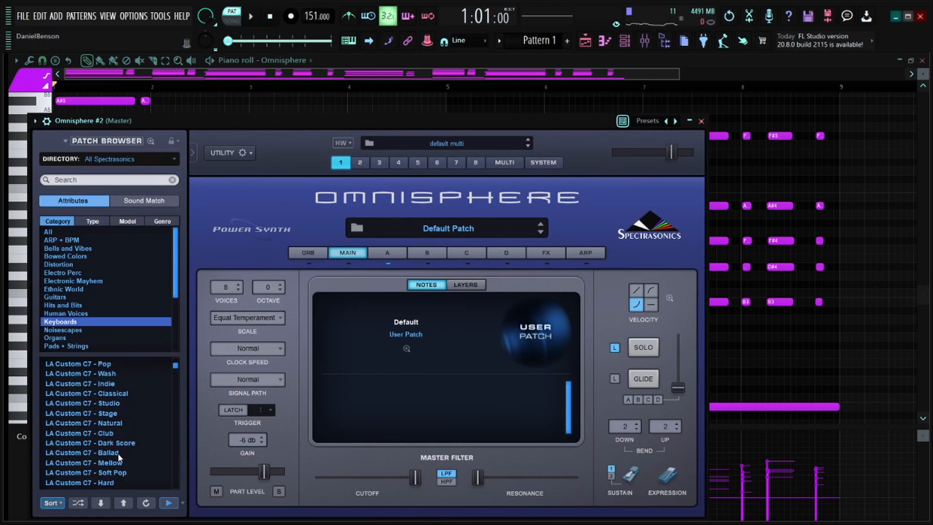
pyautogui.click(121, 453)
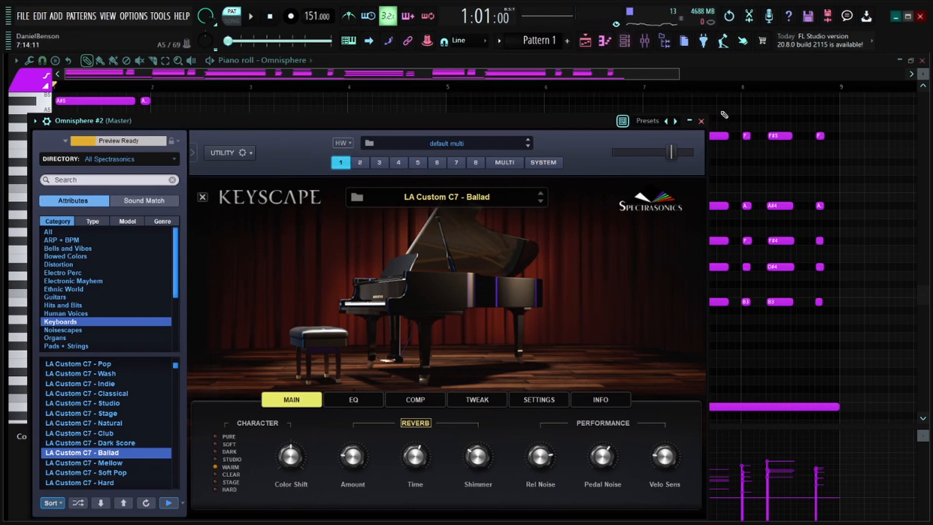
pyautogui.click(690, 122)
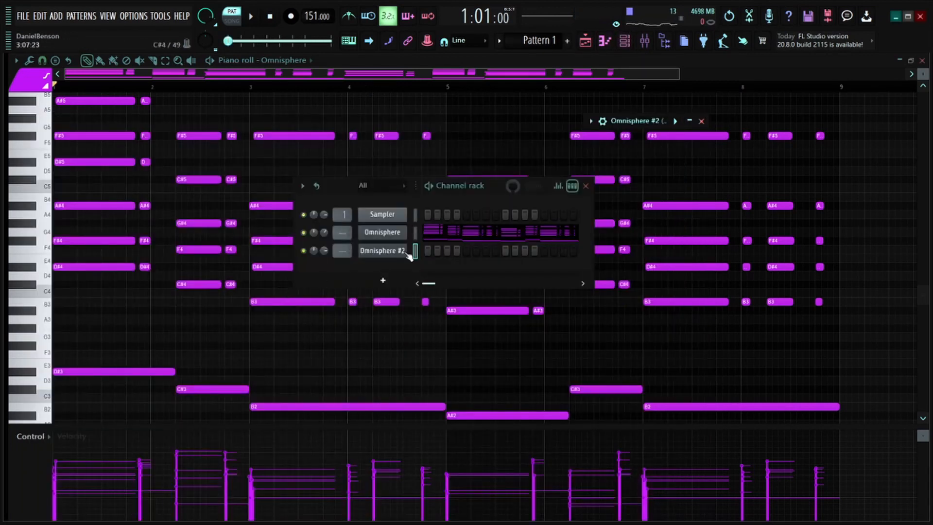
# Step: Record a melody into Omnisphere #2's piano roll over the eight-bar chord progression
pyautogui.moveTo(497, 185)
pyautogui.mouseDown()
pyautogui.moveTo(495, 192)
pyautogui.moveTo(493, 184)
pyautogui.mouseUp()
pyautogui.scroll(5, 362, 140)
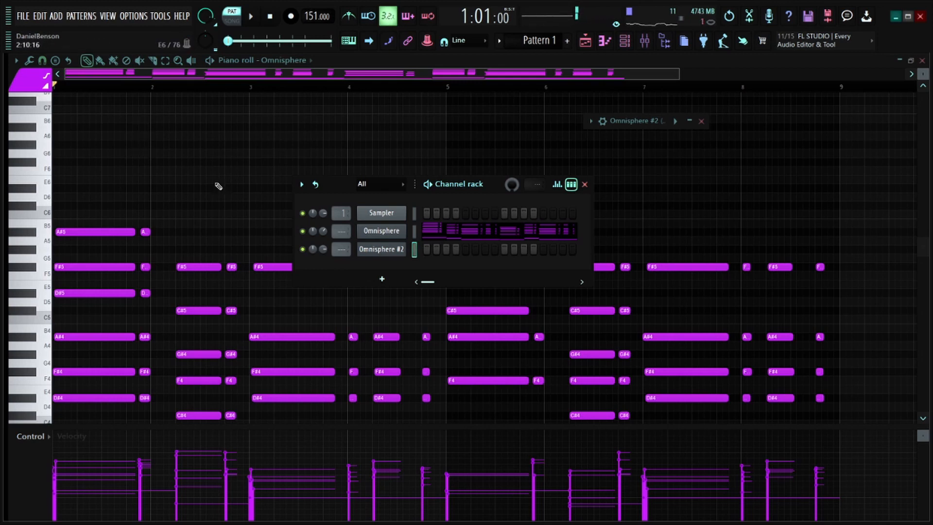
pyautogui.rightClick(383, 258)
pyautogui.click(423, 247)
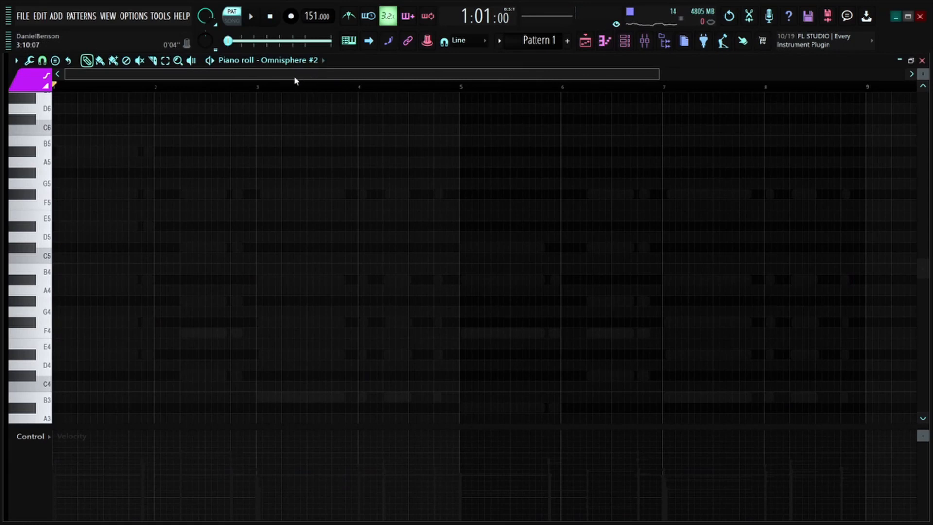
pyautogui.press('r')
pyautogui.press('space')
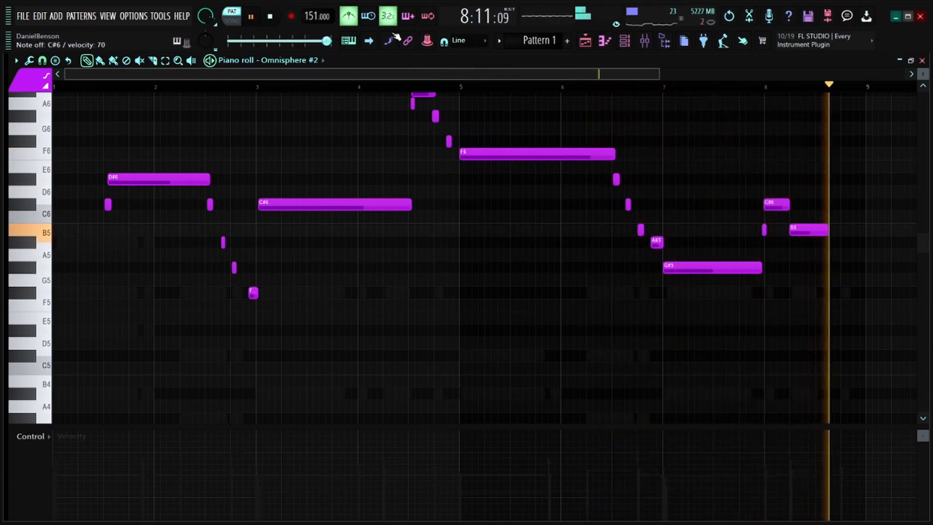
pyautogui.press('space')
# Step: Shorten the melody's first long D#6 so it ends before the following C#6, and audition the start
pyautogui.scroll(3, 377, 91)
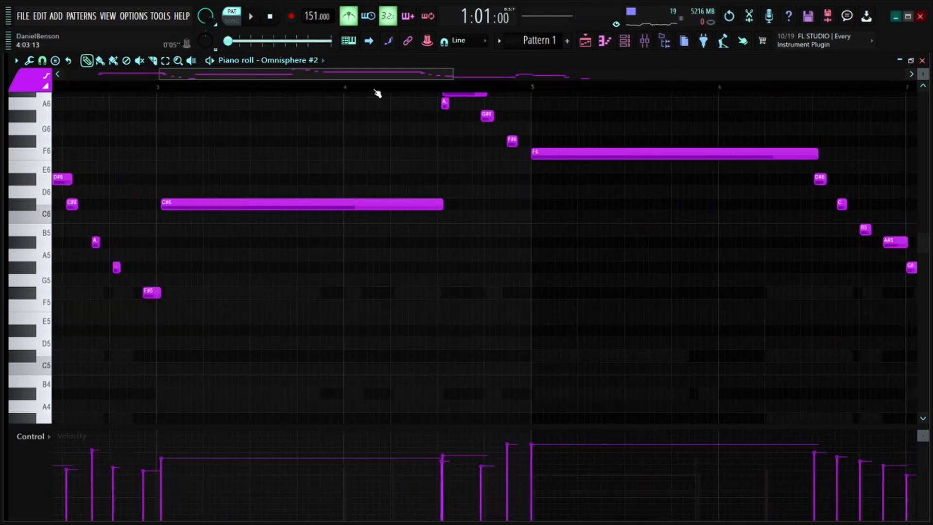
pyautogui.scroll(-4, 362, 88)
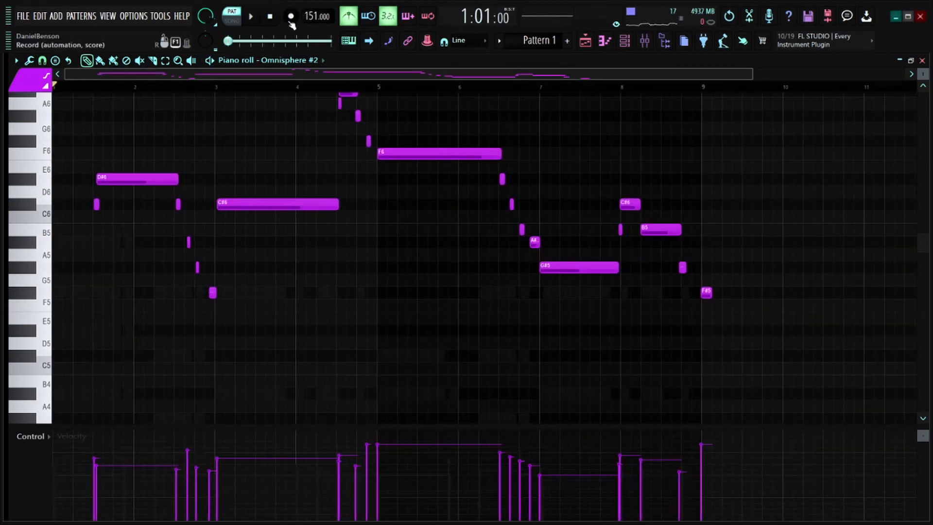
pyautogui.scroll(3, 444, 150)
pyautogui.moveTo(433, 149); pyautogui.dragTo(289, 258)
pyautogui.scroll(4, 233, 90)
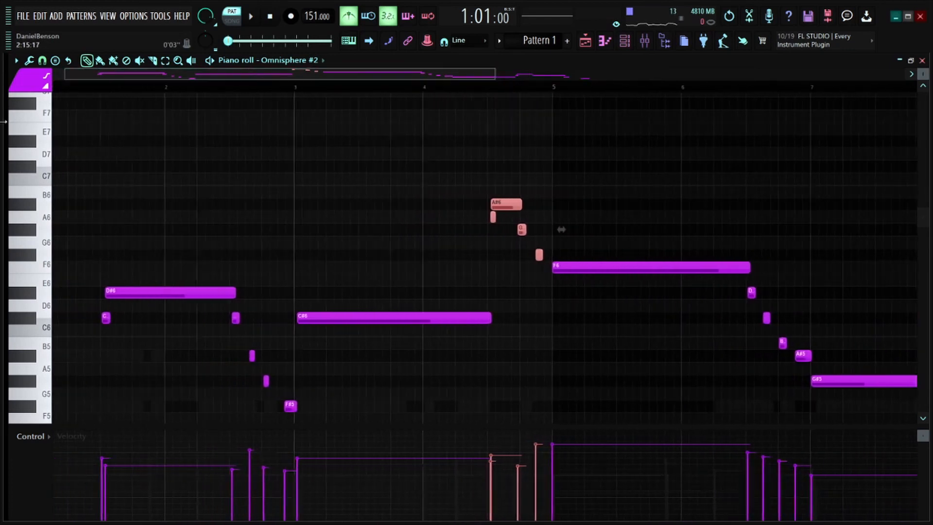
pyautogui.scroll(5, 125, 88)
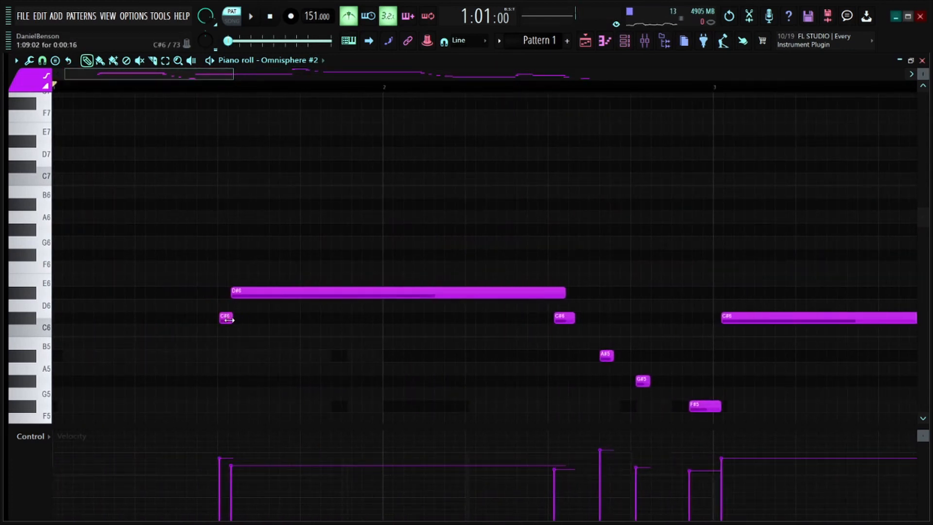
pyautogui.click(246, 292)
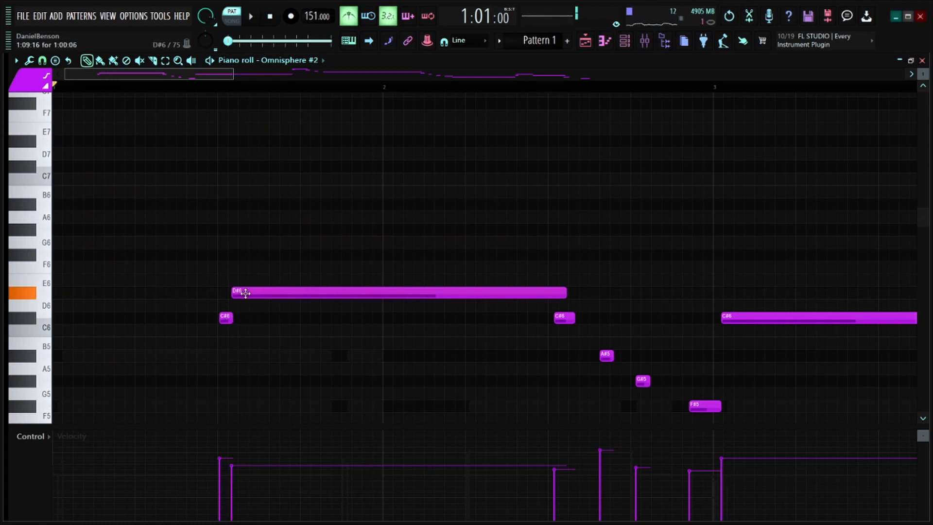
pyautogui.moveTo(565, 293); pyautogui.dragTo(541, 293)
pyautogui.press('space')
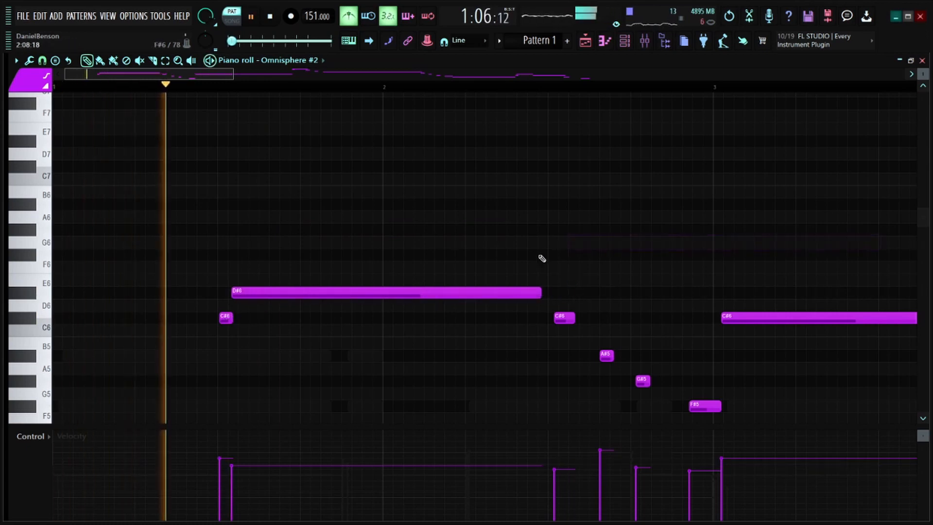
pyautogui.press('space')
# Step: Lower the velocity of the short opening C#6 note and play the first two bars
pyautogui.keyDown('ctrl'); pyautogui.click(228, 318); pyautogui.keyUp('ctrl')
pyautogui.scroll(-4, 258, 318)
pyautogui.press('space')
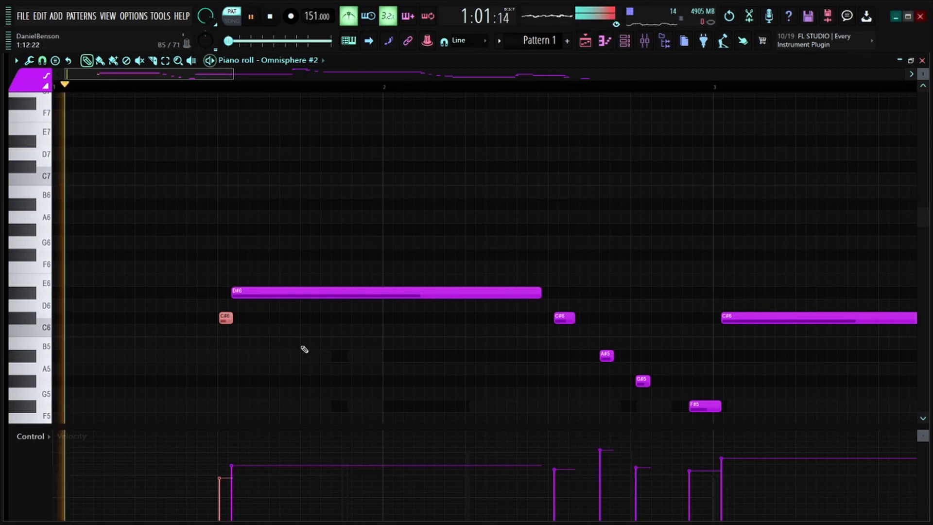
pyautogui.click(302, 347)
pyautogui.rightClick(304, 347)
pyautogui.scroll(2, 531, 93)
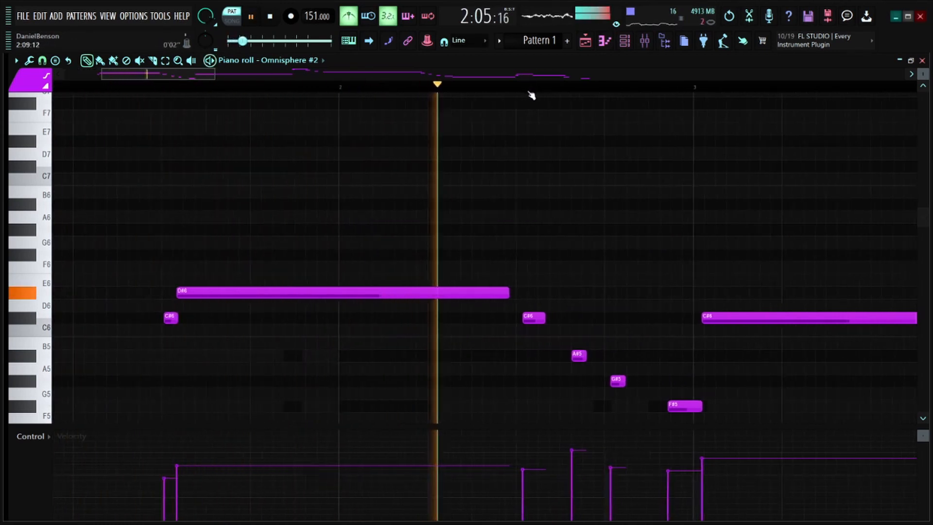
pyautogui.scroll(2, 531, 94)
pyautogui.press('space')
# Step: Move bar 2's C#6 to 2:09 and its A#5 to about 2:11, and play the descending run
pyautogui.moveTo(535, 319); pyautogui.dragTo(523, 319)
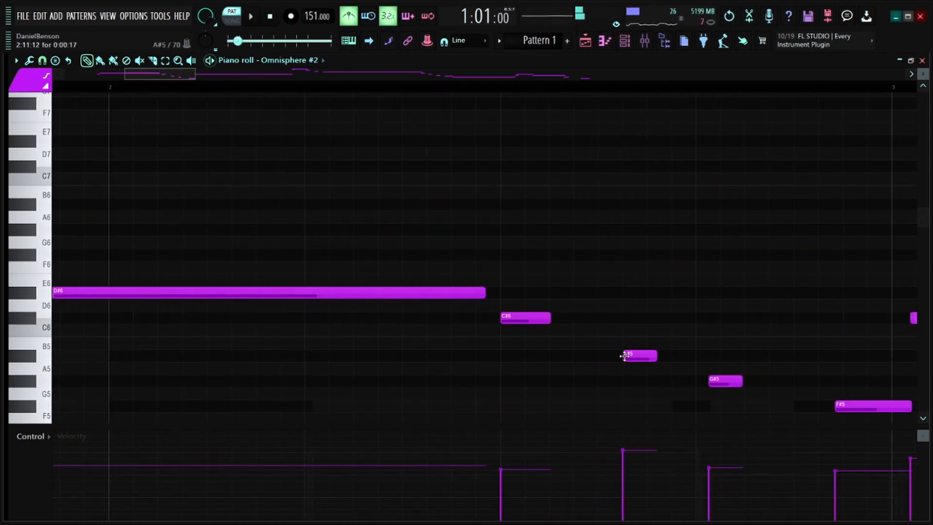
pyautogui.press('space')
pyautogui.click(500, 88)
pyautogui.scroll(-2, 501, 89)
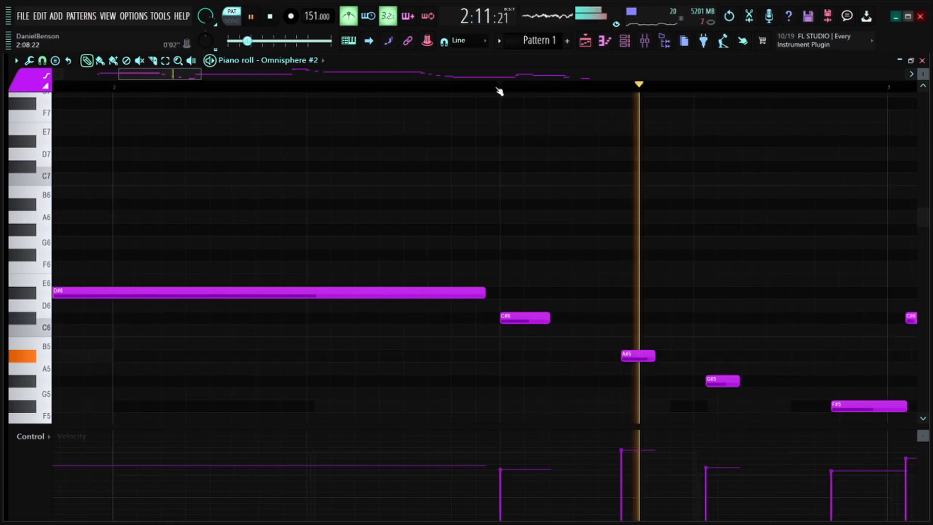
pyautogui.scroll(3, 501, 89)
pyautogui.press('space')
pyautogui.moveTo(675, 355); pyautogui.dragTo(647, 356)
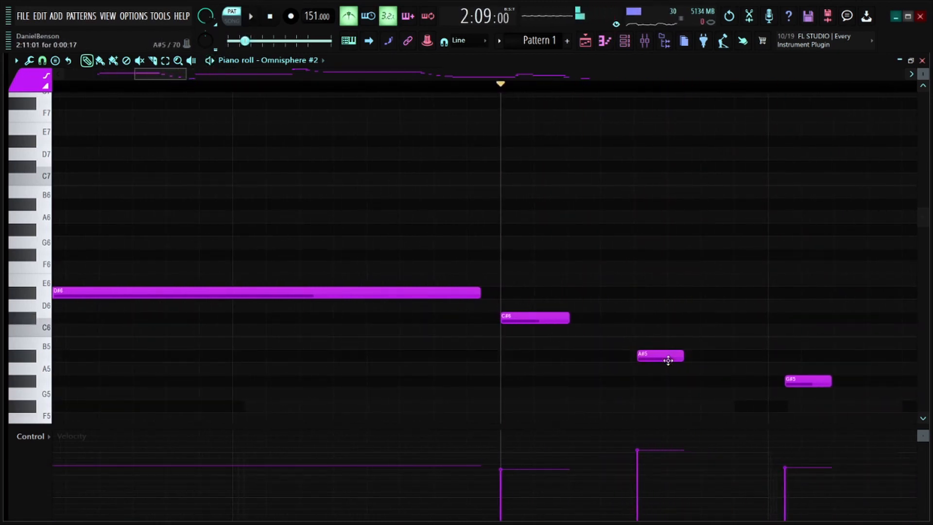
pyautogui.press('space')
pyautogui.scroll(-3, 591, 93)
pyautogui.scroll(1, 581, 94)
pyautogui.press('space')
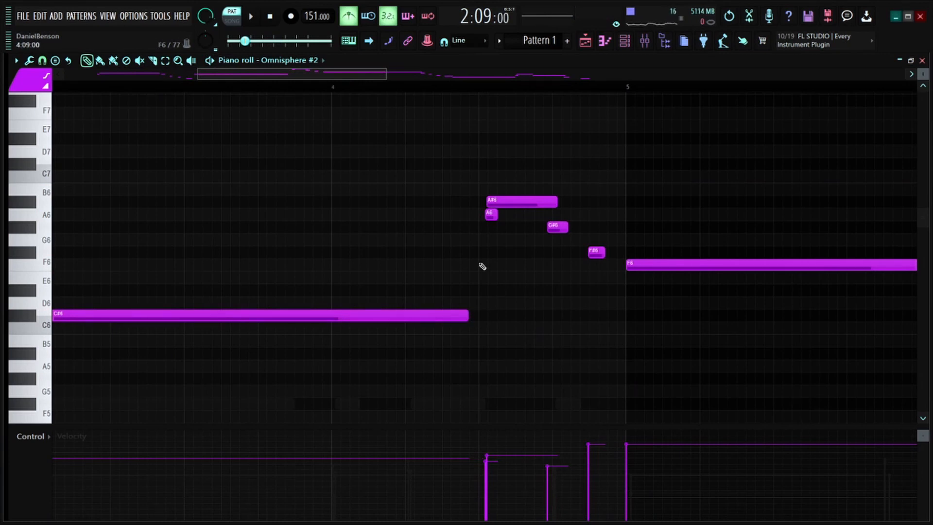
# Step: Move the short A6 in bar 4 to 4:09 and trim it to end where the A#6 starts
pyautogui.moveTo(512, 208); pyautogui.dragTo(436, 226)
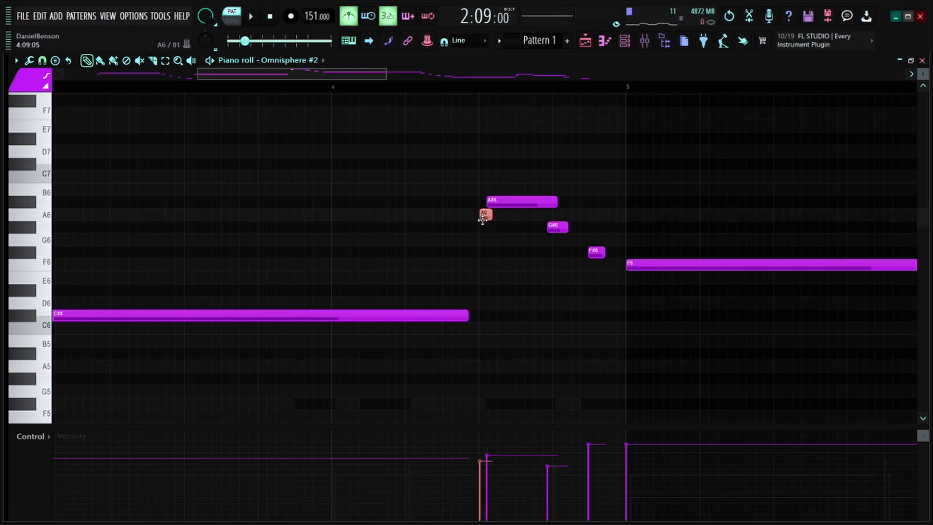
pyautogui.moveTo(502, 205); pyautogui.dragTo(504, 204)
pyautogui.press('space')
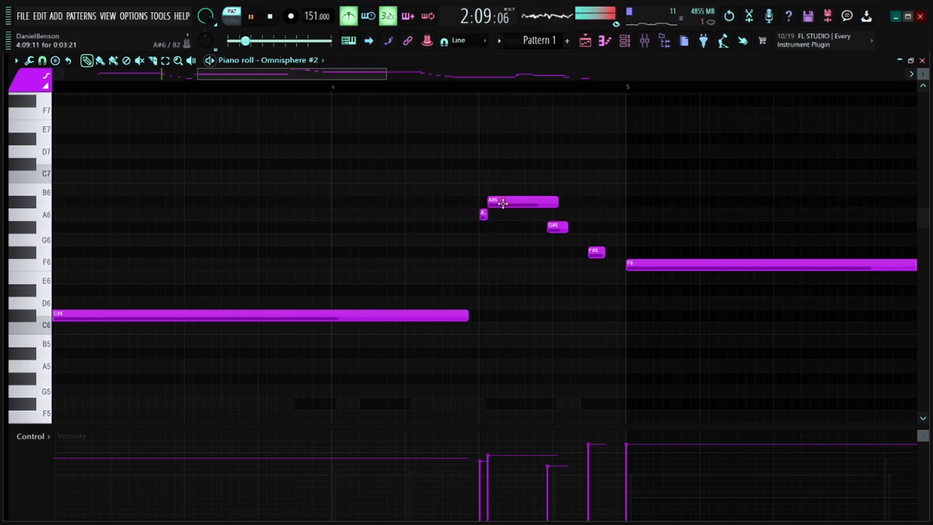
pyautogui.press('space')
# Step: Play the melody from 4:07 through the end of bar 8
pyautogui.click(443, 89)
pyautogui.press('space')
pyautogui.scroll(-1, 443, 90)
pyautogui.scroll(-4, 514, 94)
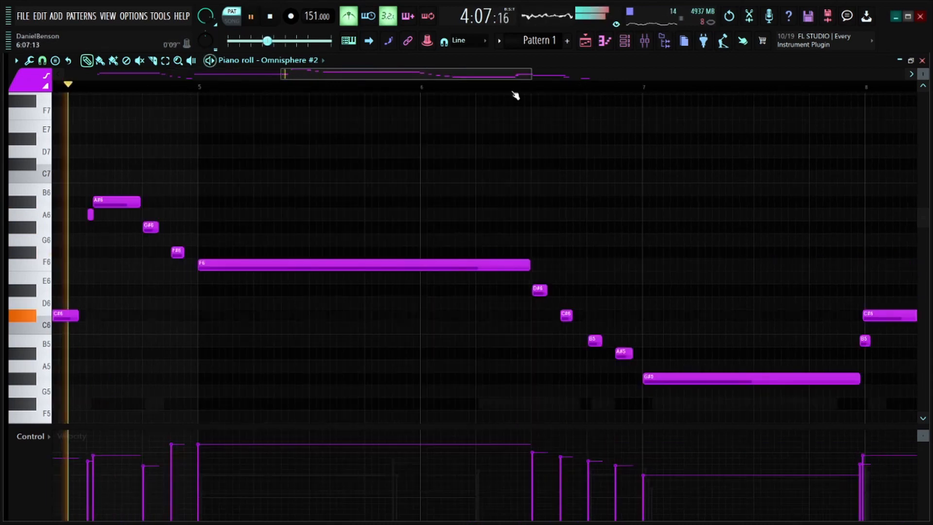
pyautogui.scroll(2, 514, 93)
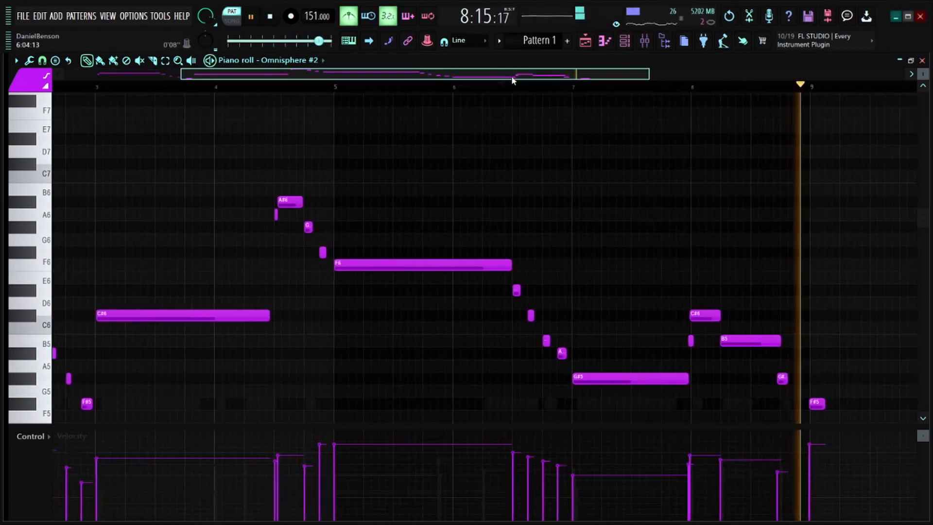
# Step: Nudge bar 8's opening short B5 and C#6 slightly forward in time, and trim the C#6 to end where the long B5 starts
pyautogui.press('space')
pyautogui.scroll(4, 583, 96)
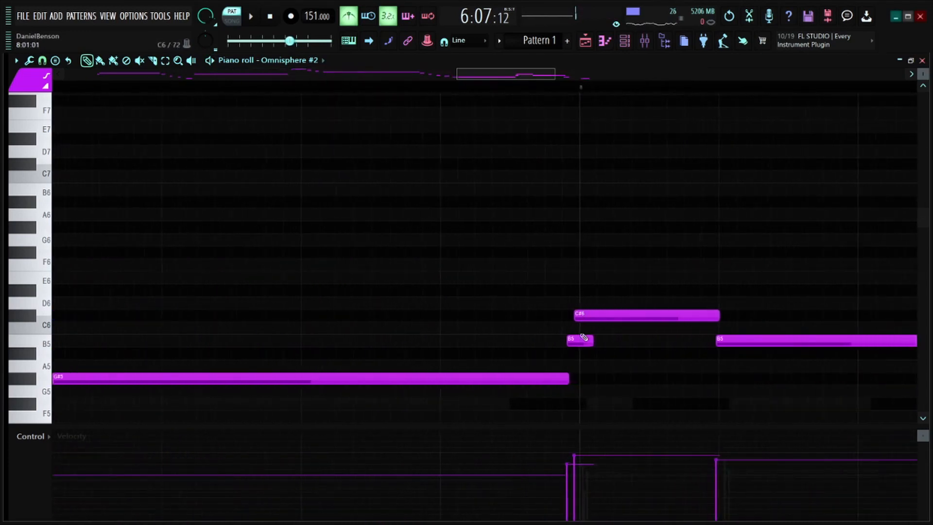
pyautogui.moveTo(581, 339); pyautogui.dragTo(590, 339)
pyautogui.moveTo(588, 317); pyautogui.dragTo(605, 316)
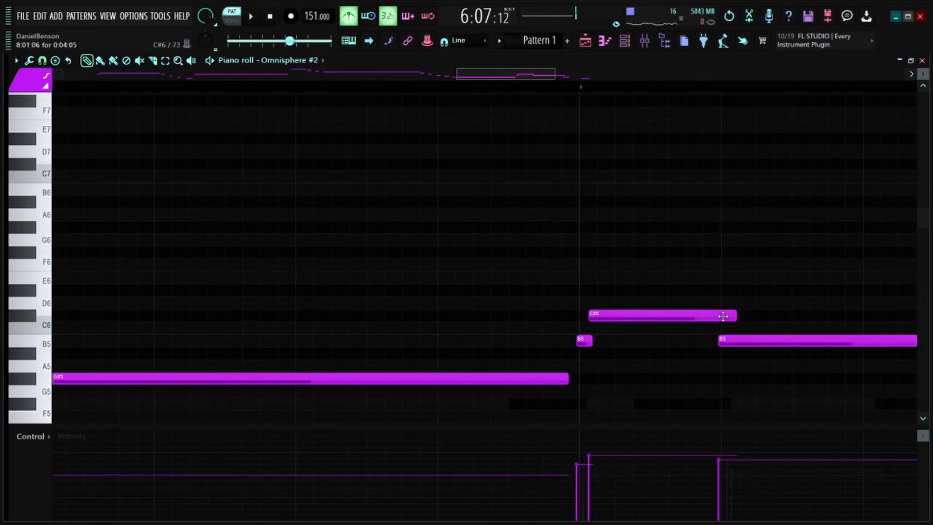
pyautogui.moveTo(731, 314); pyautogui.dragTo(717, 314)
pyautogui.scroll(-2, 556, 89)
pyautogui.press('space')
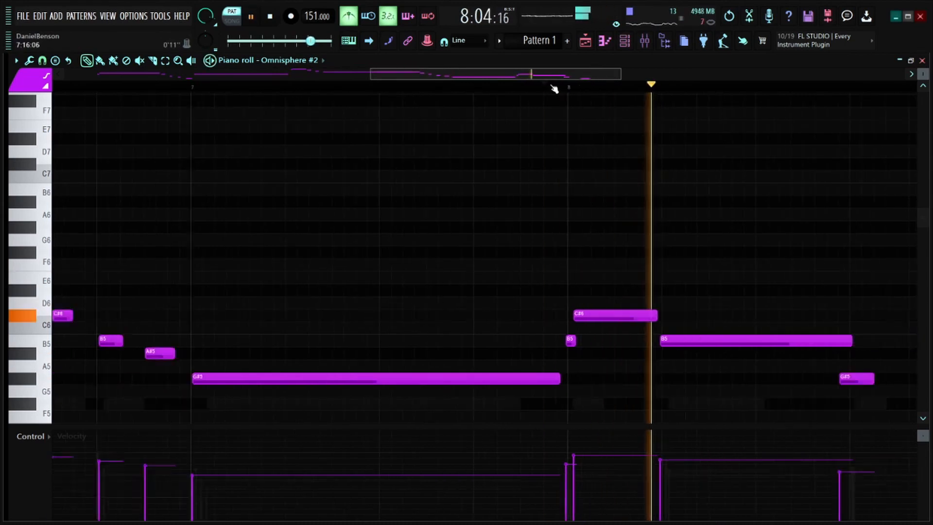
# Step: Shift bar 8's long B5 to 8:05, the G#5 to 8:13 and the final F#5 to about 8:15, trimming the B5 before the G#5
pyautogui.scroll(2, 555, 89)
pyautogui.press('space')
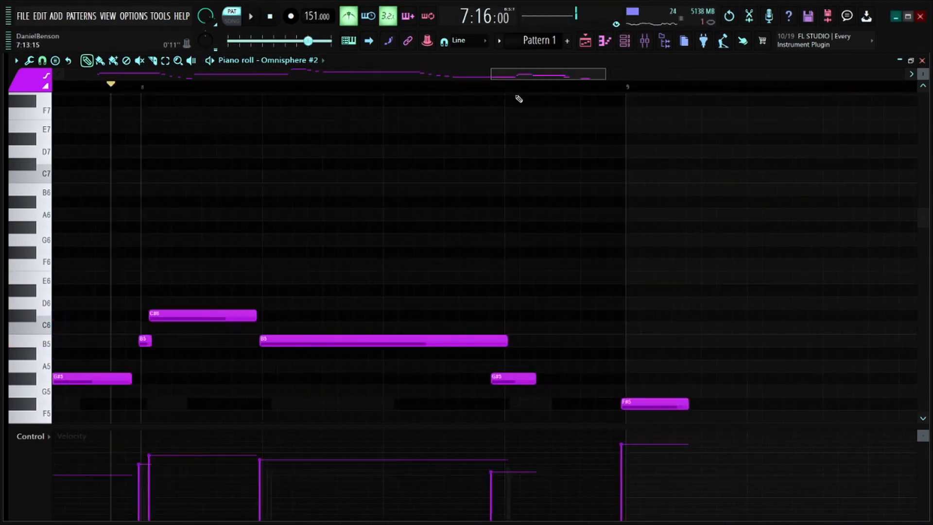
pyautogui.moveTo(453, 346); pyautogui.dragTo(457, 342)
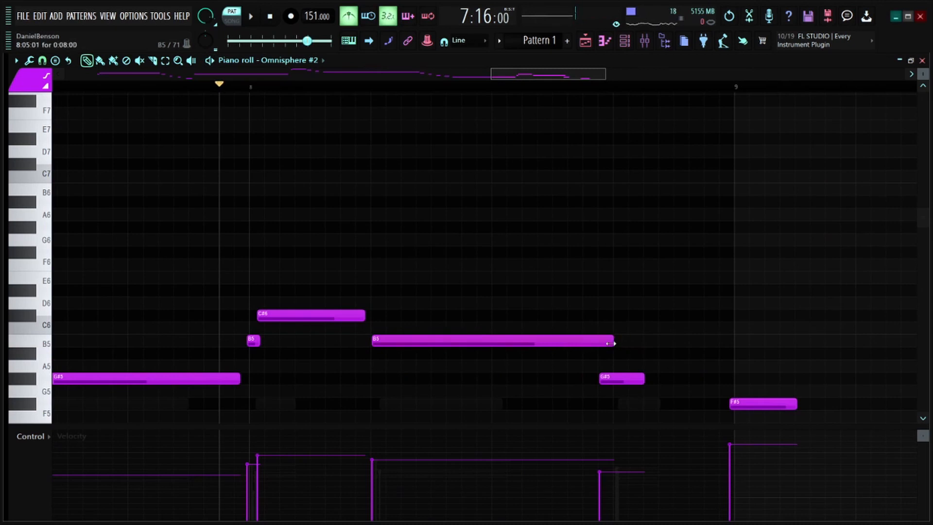
pyautogui.moveTo(620, 382); pyautogui.dragTo(637, 382)
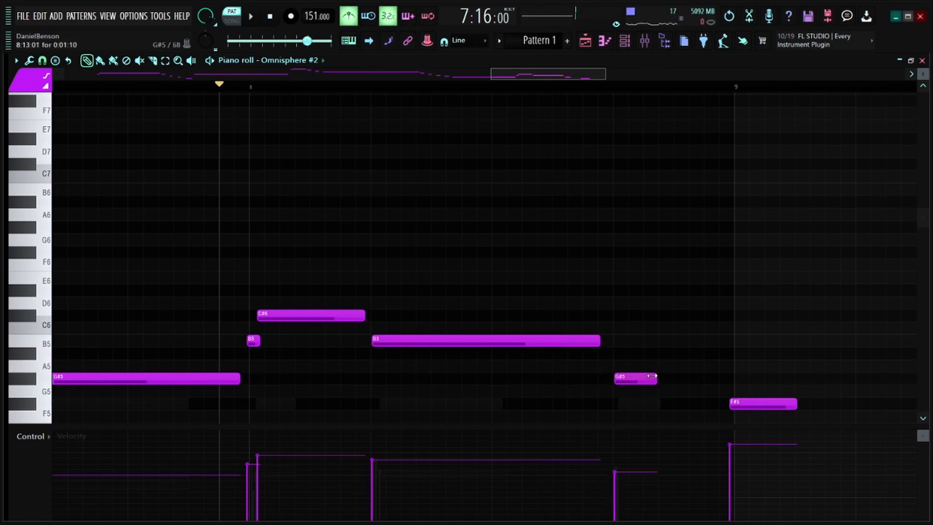
pyautogui.moveTo(743, 408); pyautogui.dragTo(696, 402)
pyautogui.press('space')
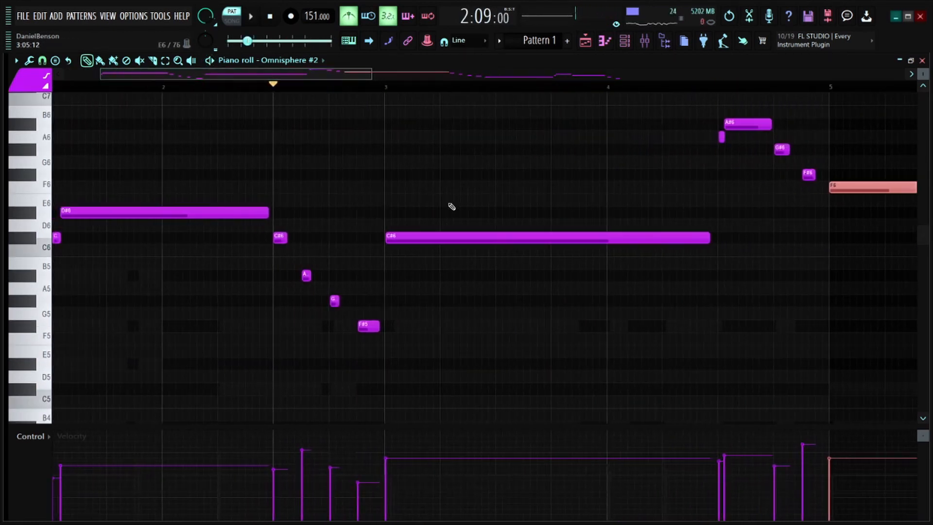
# Step: Lower the long C#6 starting at bar 3 to A#5, auditioning the pitch against the chords
pyautogui.moveTo(430, 206); pyautogui.dragTo(403, 273)
pyautogui.scroll(1, 407, 276)
pyautogui.hotkey('shift', 'Down')
pyautogui.hotkey('shift', 'Down')
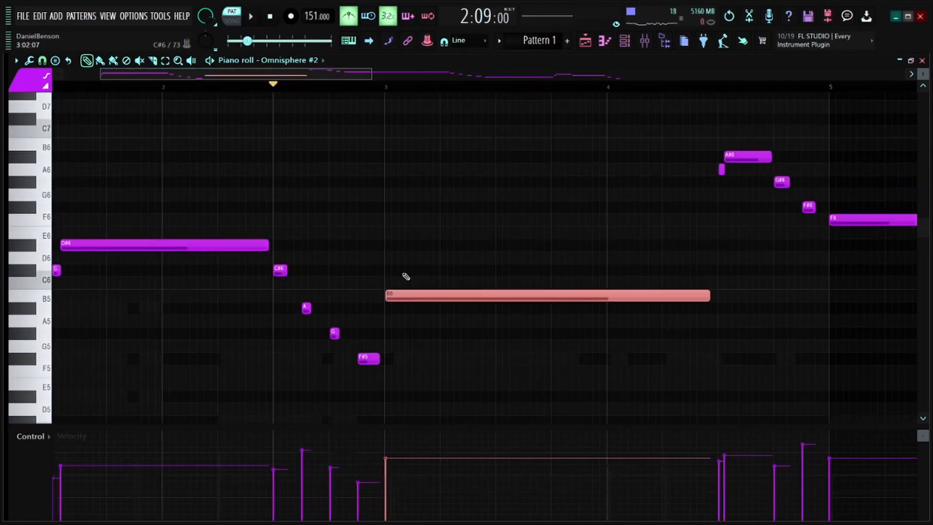
pyautogui.press('space')
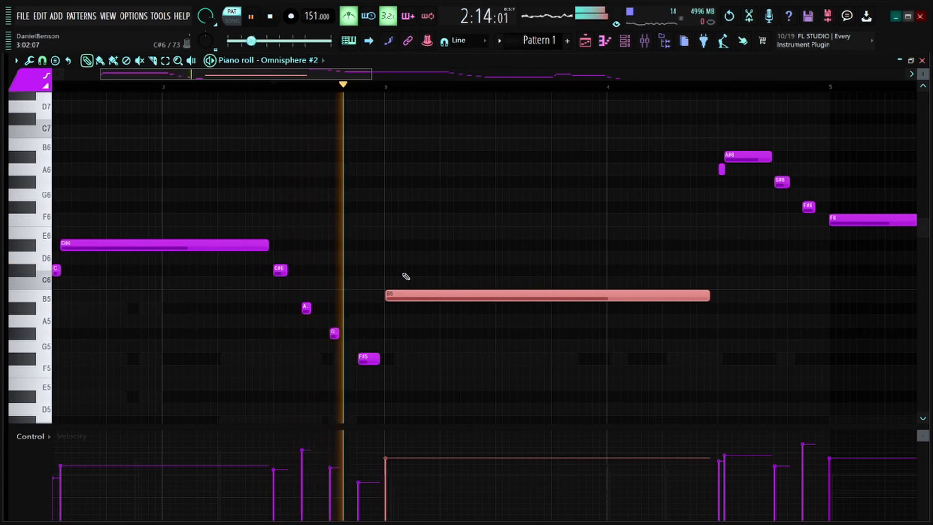
pyautogui.press('space')
pyautogui.hotkey('shift', 'Down')
pyautogui.press('space')
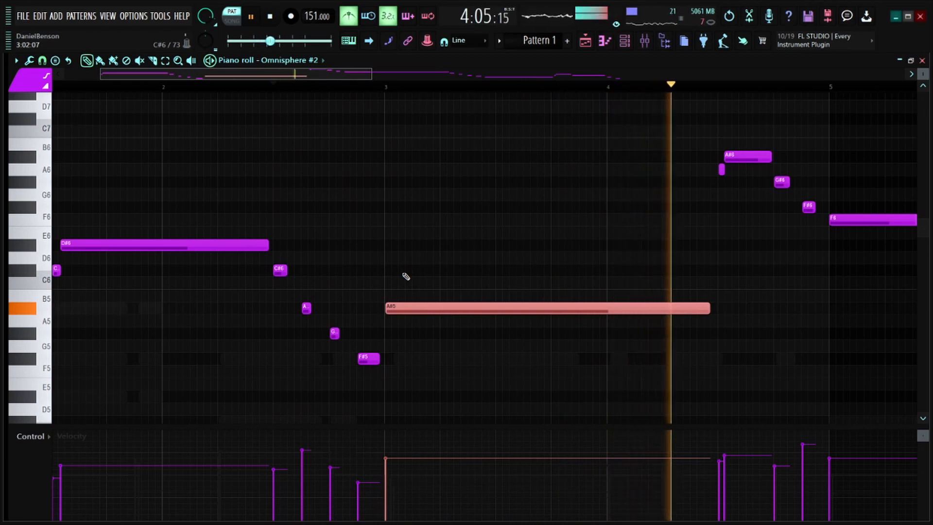
pyautogui.press('space')
# Step: Transpose the short A6 and the A#6 in the middle of bar 4 down one octave
pyautogui.scroll(-3, 526, 153)
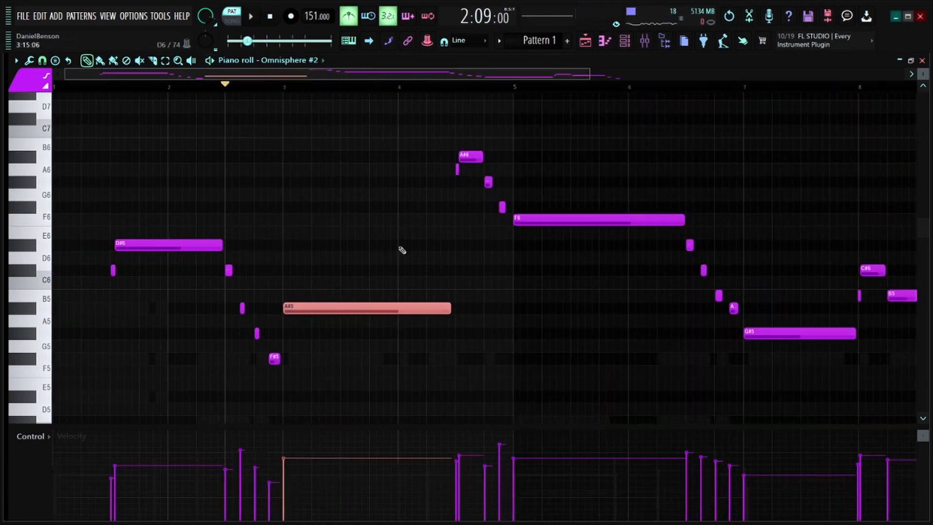
pyautogui.moveTo(473, 147); pyautogui.dragTo(456, 174)
pyautogui.hotkey('ctrl', 'Down')
pyautogui.scroll(-1, 456, 176)
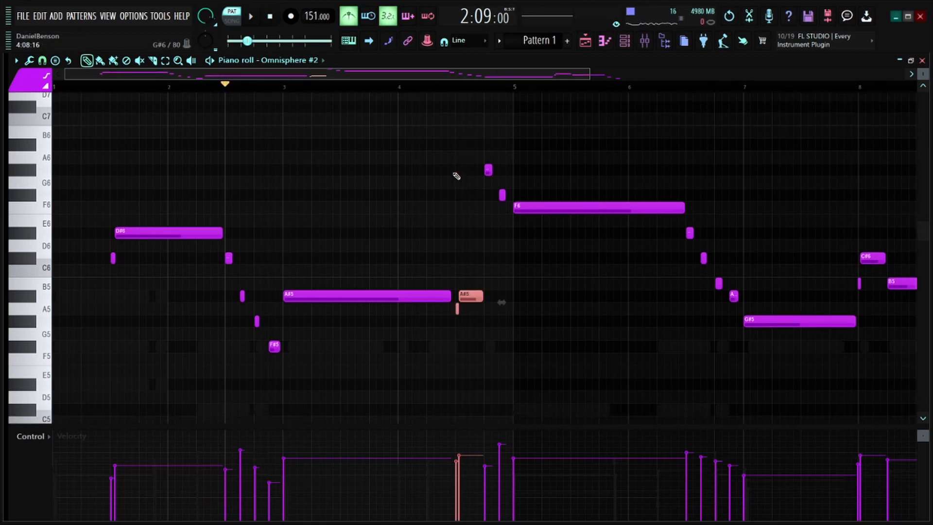
# Step: Double bar 4's closing G#6 and F#6 an octave lower as G#5 and F#5, and reduce the upper pair's velocity
pyautogui.scroll(3, 473, 92)
pyautogui.moveTo(511, 161); pyautogui.dragTo(554, 202)
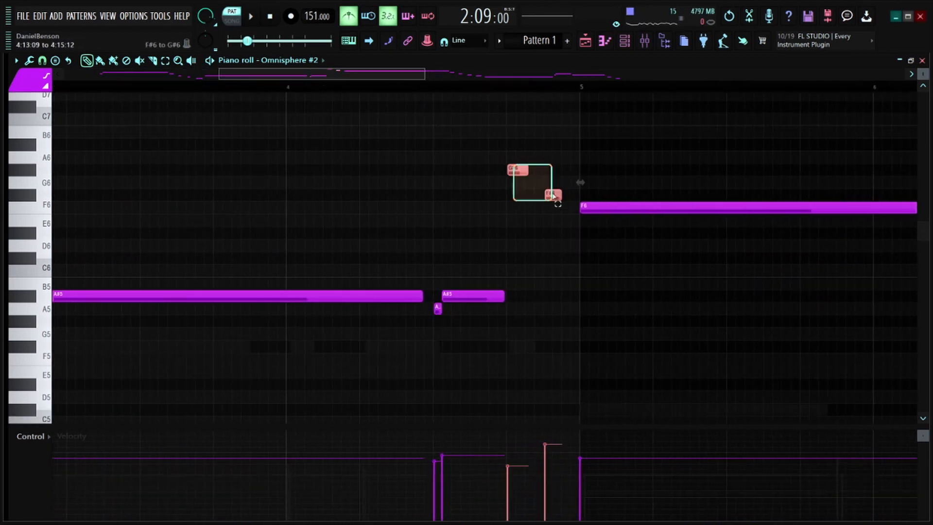
pyautogui.scroll(-4, 262, 87)
pyautogui.press('space')
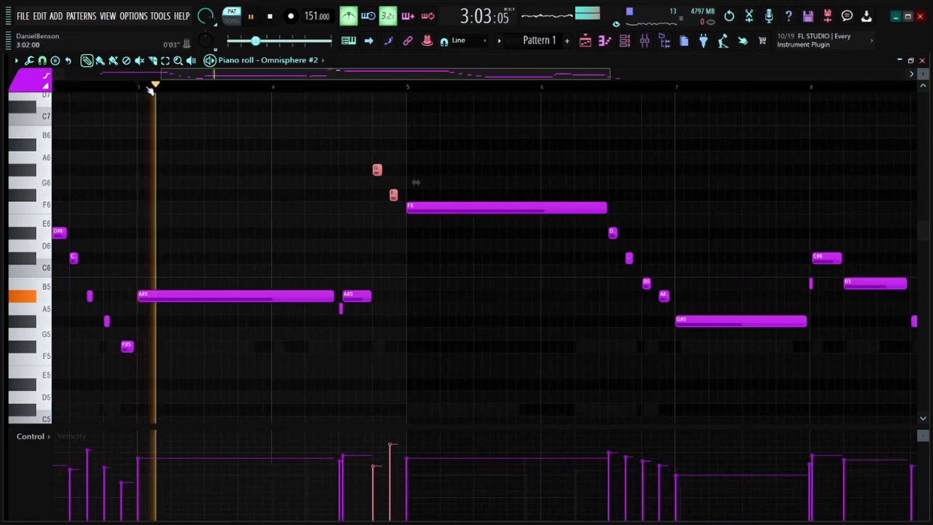
pyautogui.scroll(2, 349, 93)
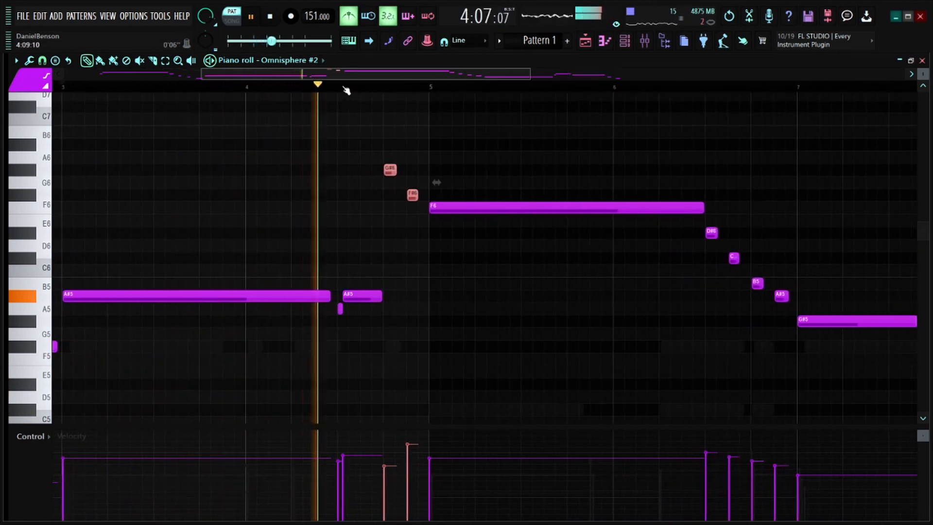
pyautogui.press('space')
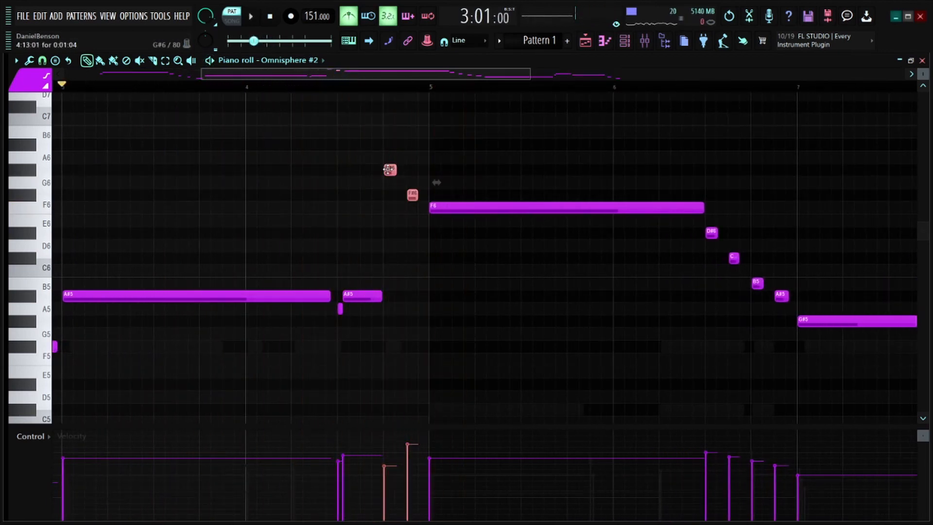
pyautogui.keyDown('ctrl'); pyautogui.moveTo(381, 168); pyautogui.dragTo(421, 206); pyautogui.keyUp('ctrl')
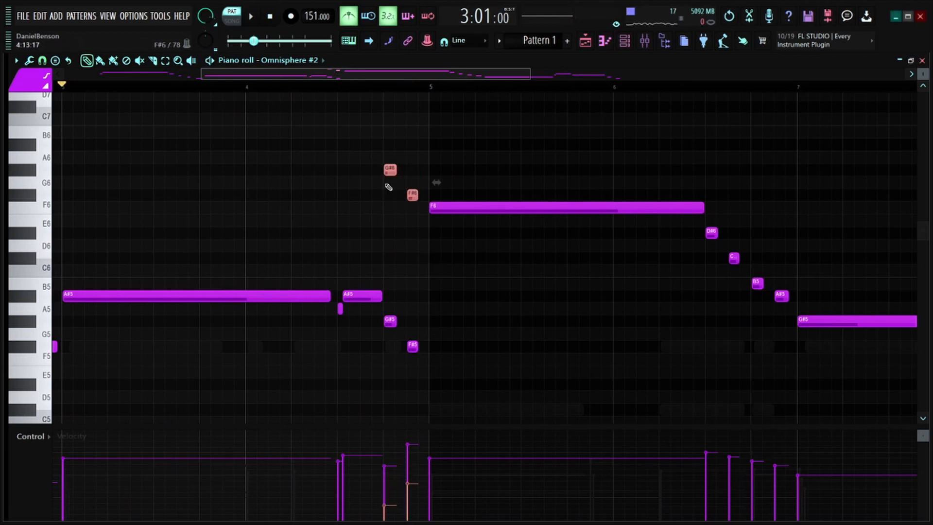
pyautogui.scroll(2, 409, 86)
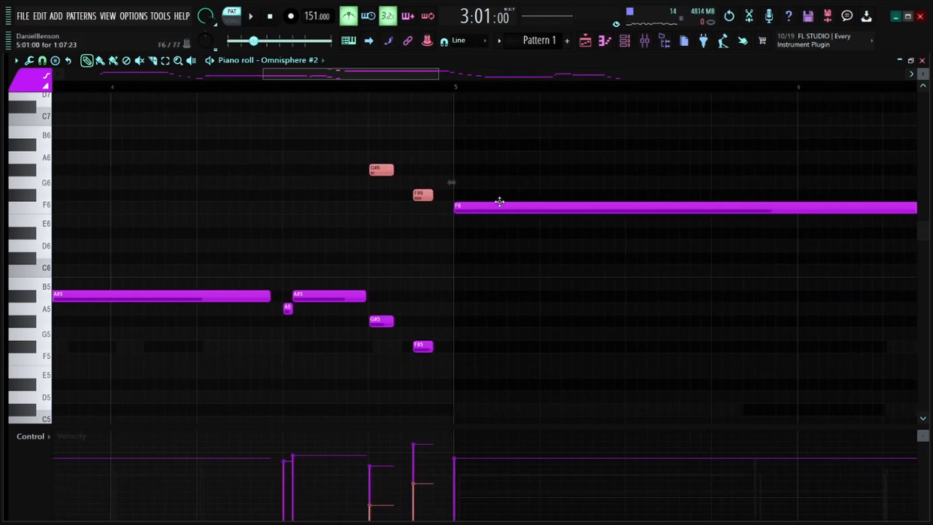
# Step: Play the melody from 4:07 through the octave-doubled notes leading into bar 5's long F6
pyautogui.keyDown('ctrl'); pyautogui.click(490, 206); pyautogui.keyUp('ctrl')
pyautogui.scroll(-3, 364, 92)
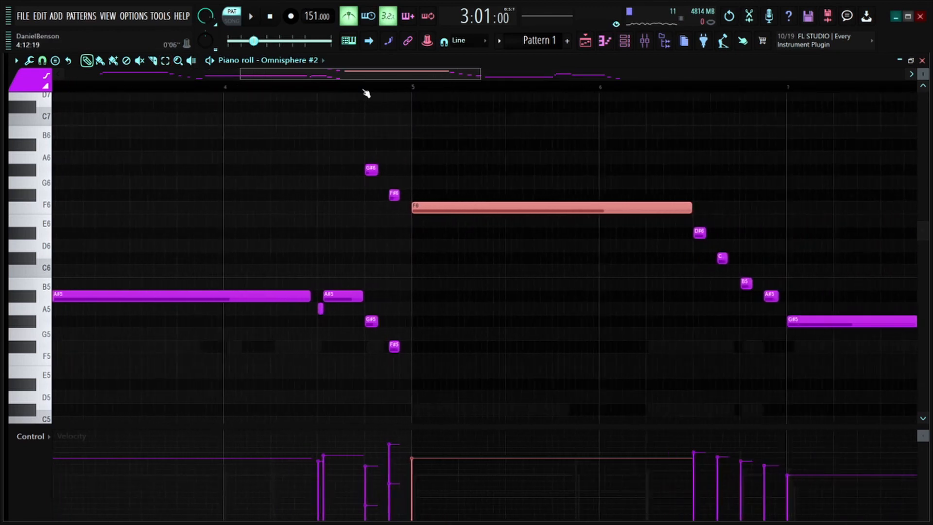
pyautogui.scroll(1, 365, 91)
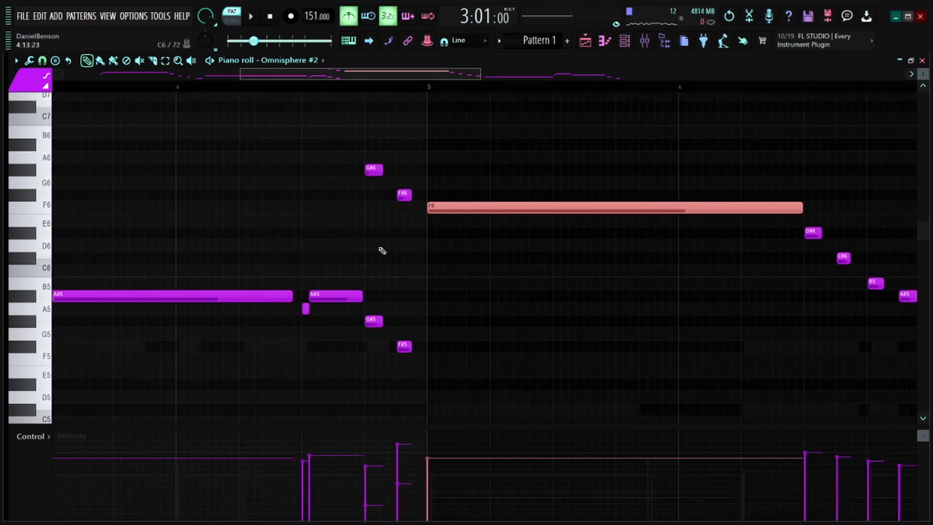
pyautogui.click(271, 88)
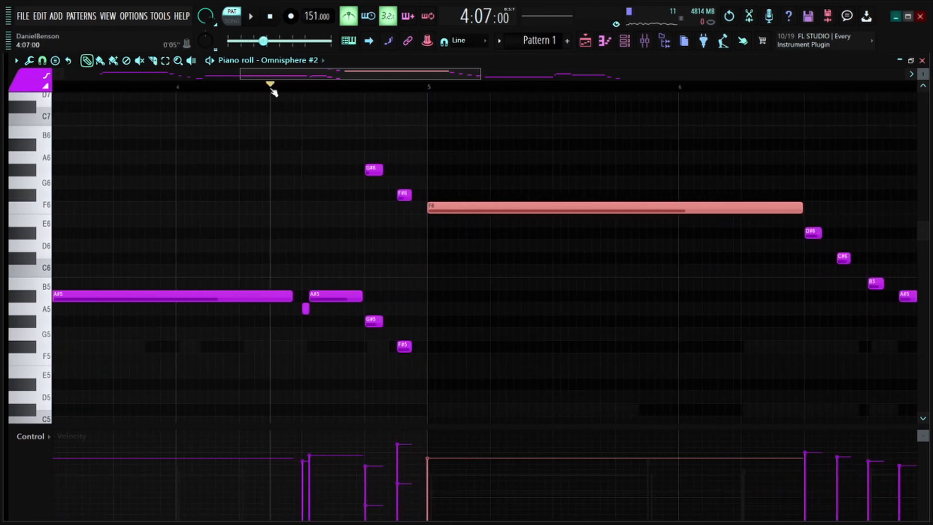
pyautogui.press('space')
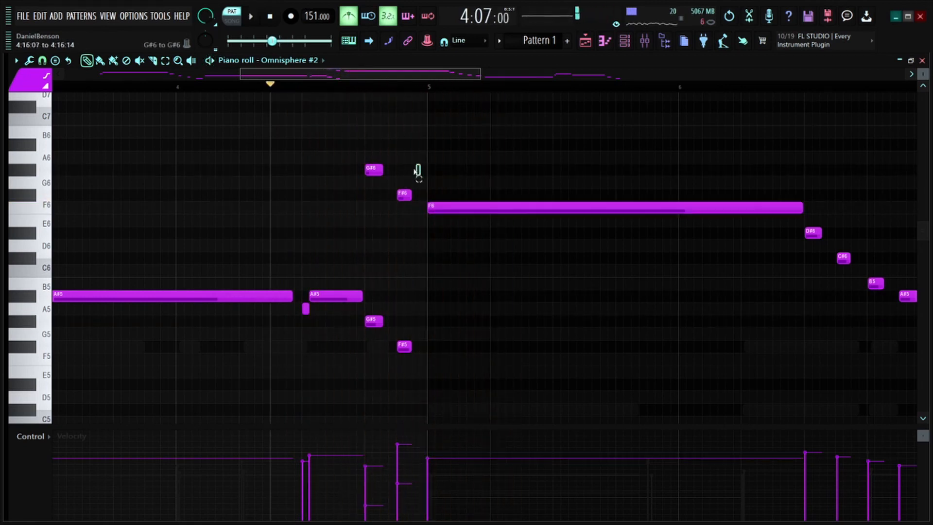
pyautogui.moveTo(417, 170); pyautogui.dragTo(368, 170)
pyautogui.press('space')
pyautogui.press('space')
pyautogui.press('space')
pyautogui.press('space')
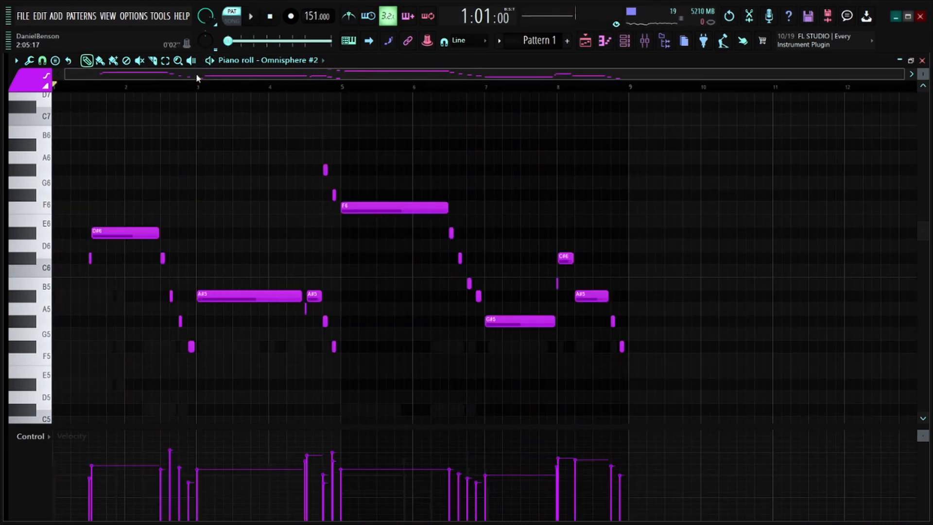
# Step: Play the whole eight-bar melody from the start of the pattern
pyautogui.click(635, 43)
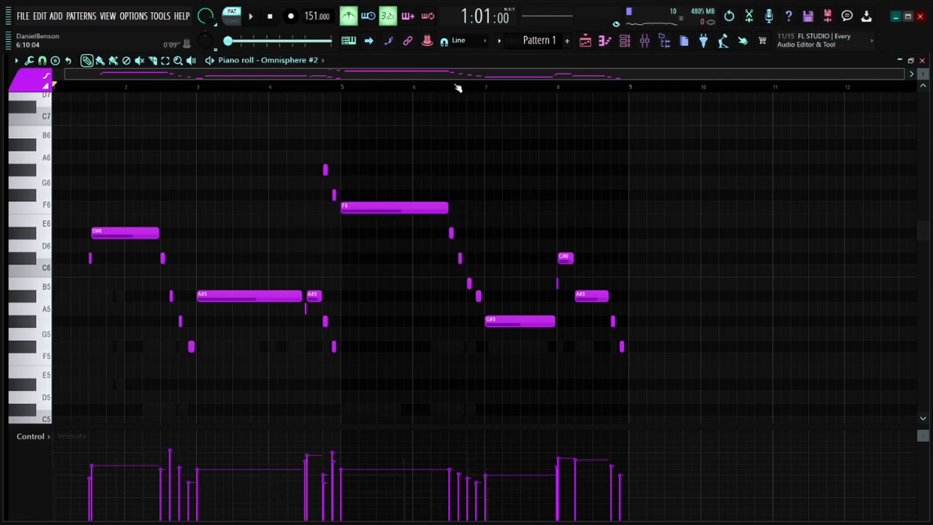
pyautogui.press('space')
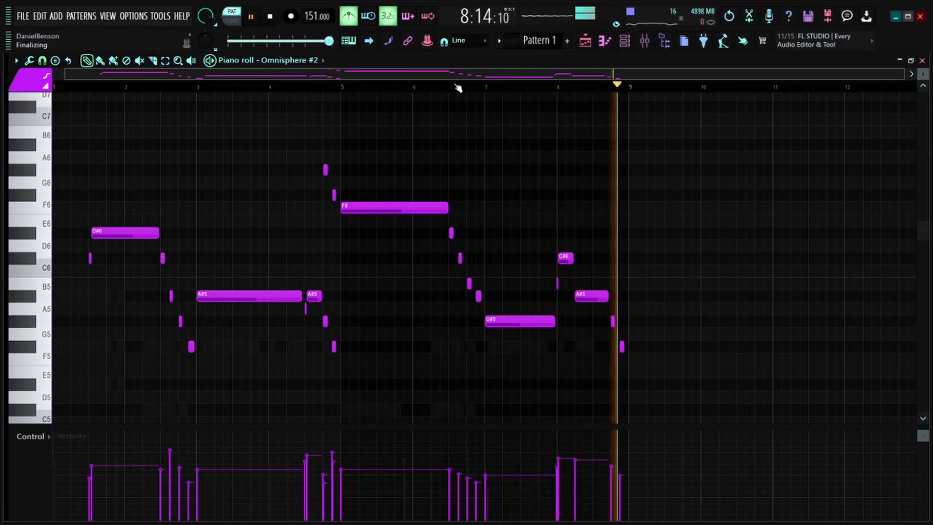
pyautogui.press('space')
# Step: Show the channel rack and open the piano roll of the Omnisphere #2 channel
pyautogui.click(586, 40)
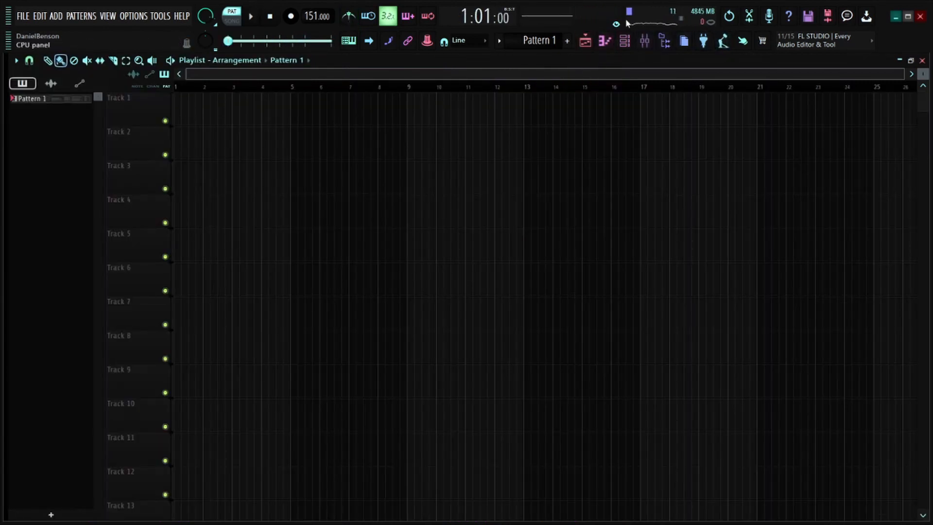
pyautogui.click(624, 41)
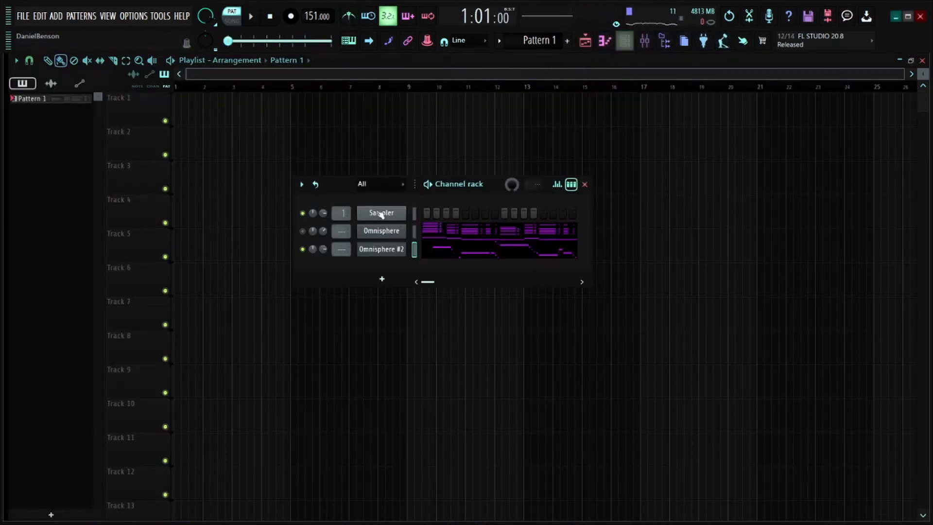
pyautogui.rightClick(391, 251)
pyautogui.click(419, 249)
# Step: Examine the melody's notes and spacing across the eight bars of the Omnisphere #2 piano roll
pyautogui.scroll(3, 212, 86)
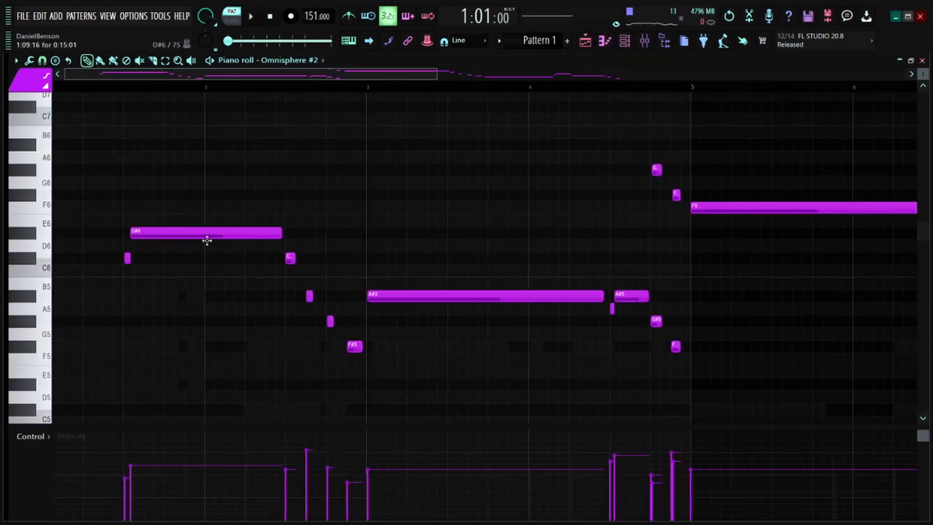
pyautogui.scroll(4, 148, 262)
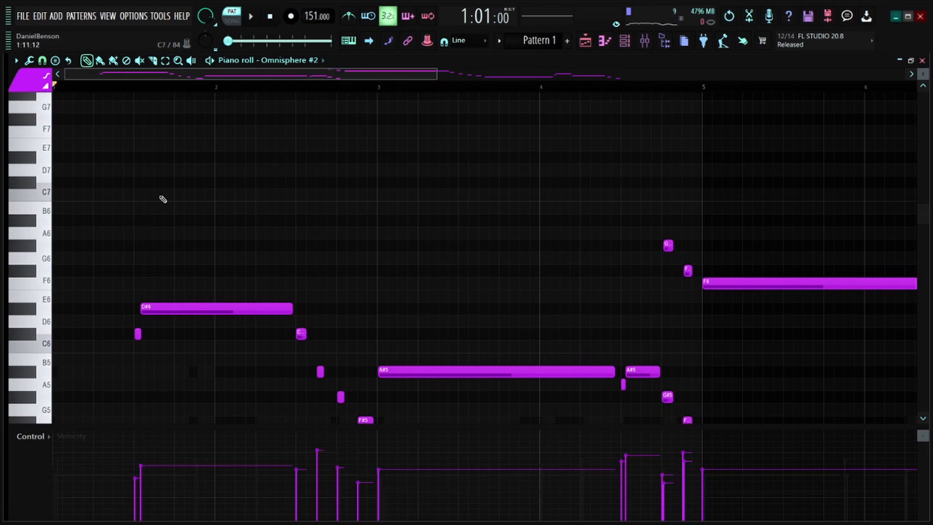
pyautogui.moveTo(120, 126); pyautogui.dragTo(52, 362)
pyautogui.moveTo(333, 101); pyautogui.dragTo(189, 288)
pyautogui.scroll(-8, 384, 229)
pyautogui.moveTo(282, 177); pyautogui.dragTo(372, 308)
pyautogui.moveTo(619, 225); pyautogui.dragTo(625, 277)
pyautogui.scroll(-4, 369, 305)
# Step: Add a third Omnisphere channel and load the Keyboards patch LA Custom C7 - Cinematic, keeping the channel rack in view
pyautogui.press('F6')
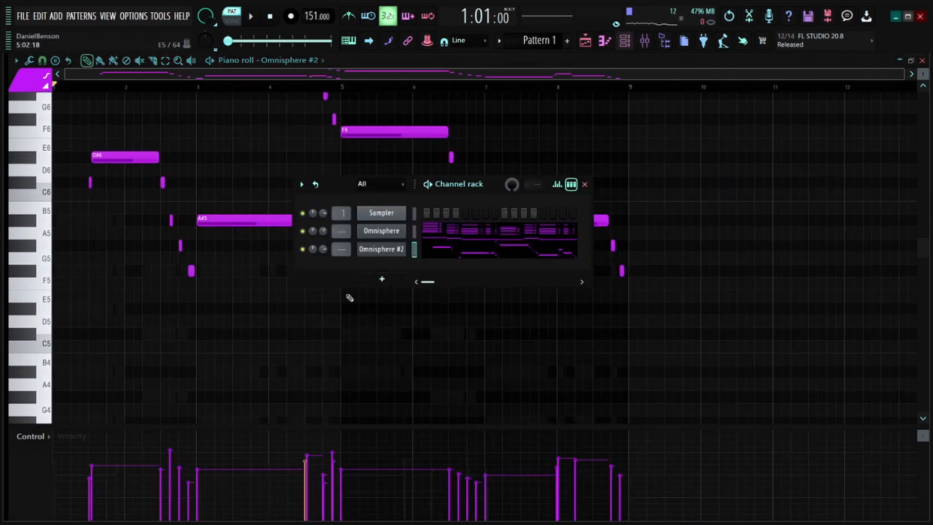
pyautogui.click(381, 277)
pyautogui.click(501, 238)
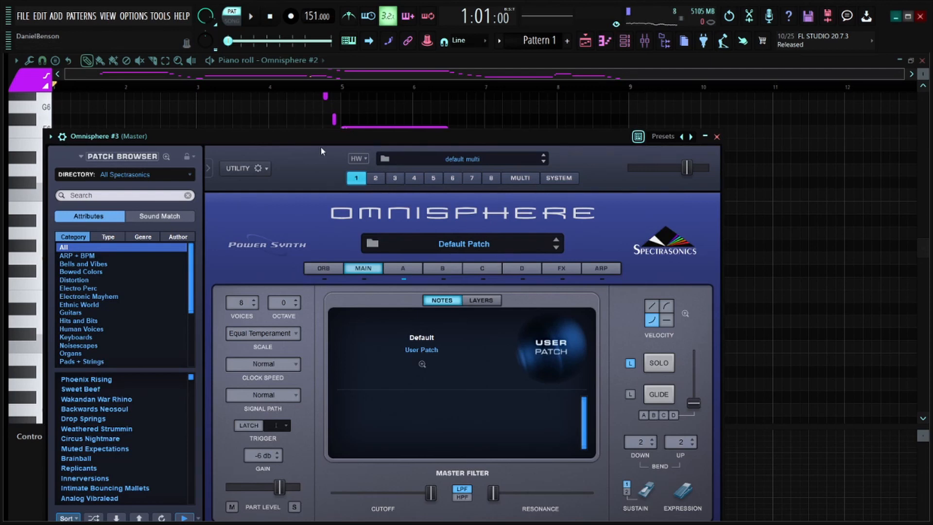
pyautogui.click(97, 337)
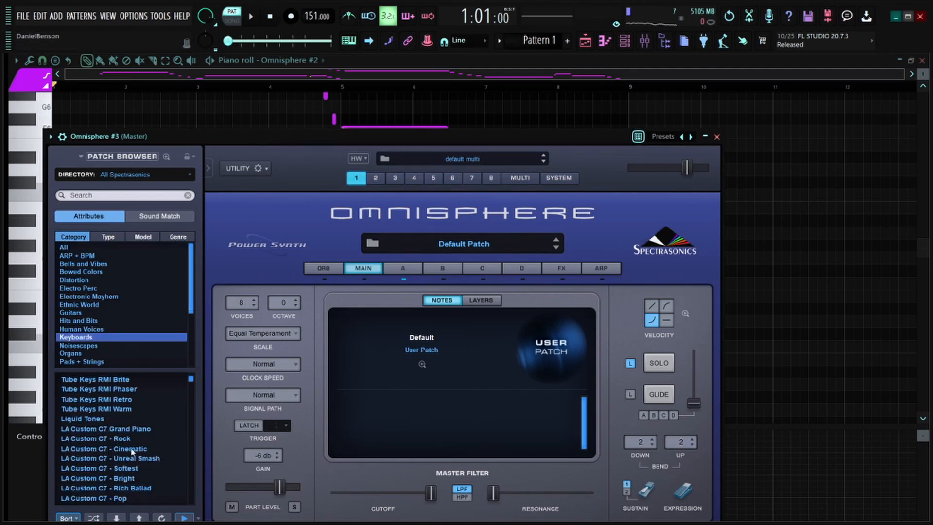
pyautogui.click(107, 448)
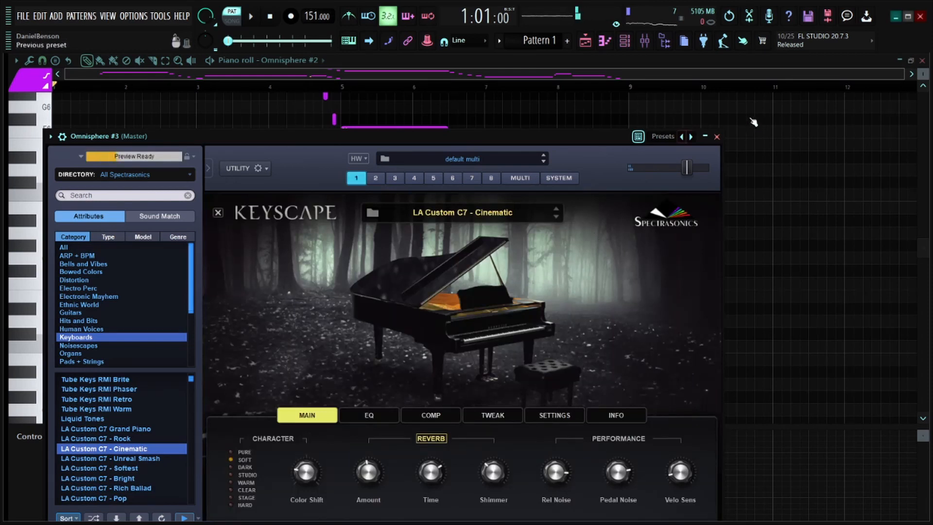
pyautogui.click(705, 137)
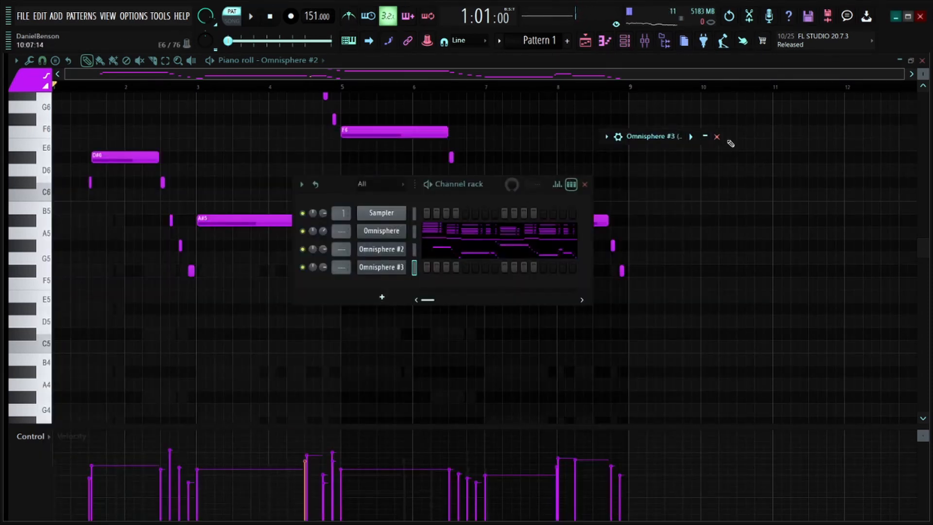
pyautogui.moveTo(491, 184); pyautogui.dragTo(486, 171)
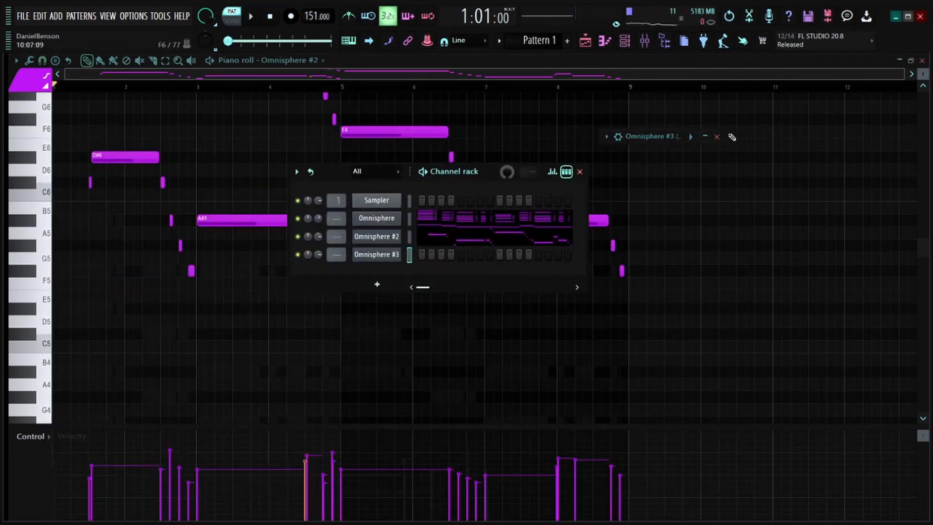
# Step: Close the Omnisphere #3 instrument window and record an eight-bar melody into its piano roll as notes and automation
pyautogui.click(717, 137)
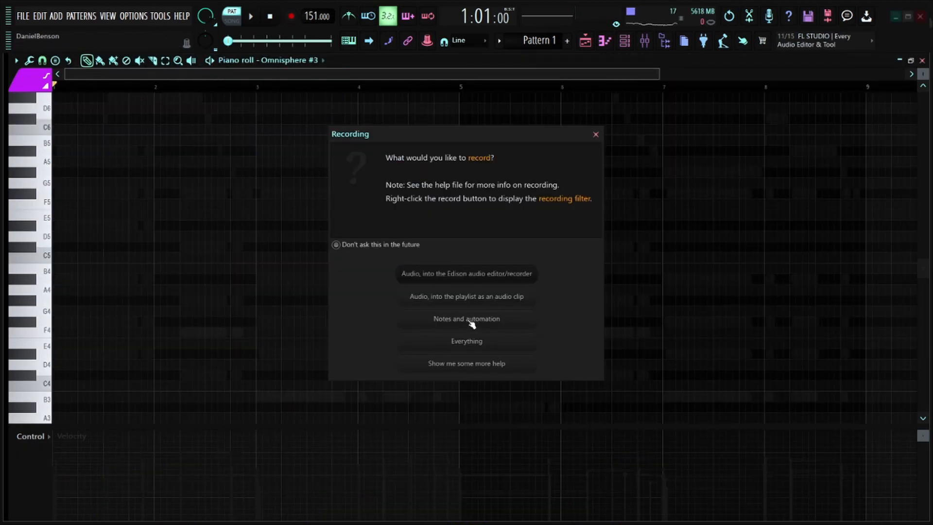
pyautogui.click(469, 319)
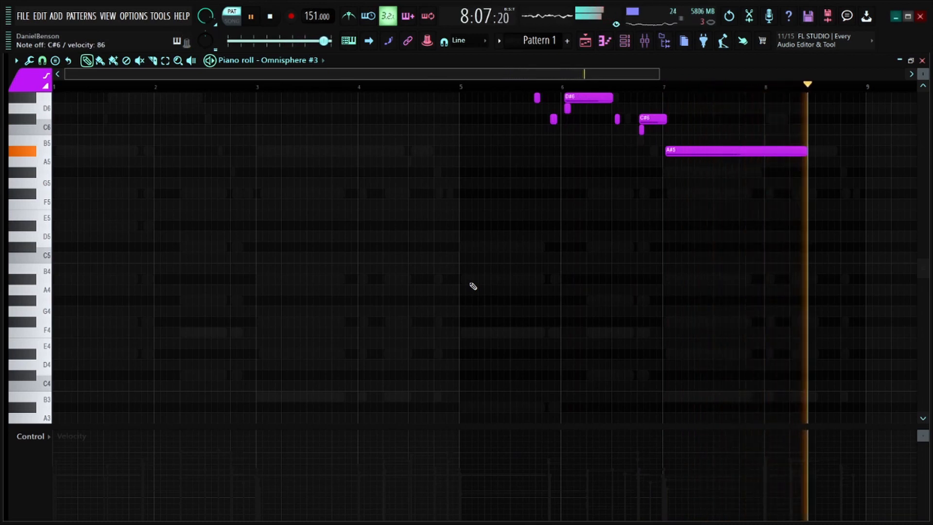
pyautogui.press('space')
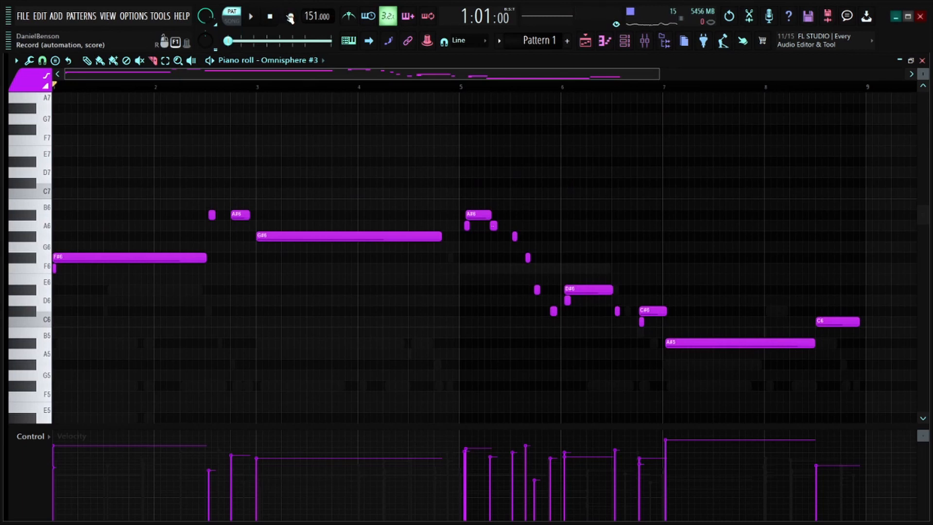
# Step: Examine the timing of the recorded Omnisphere #3 notes, focusing on the short D6 note at the start of bar 6
pyautogui.click(626, 41)
pyautogui.moveTo(895, 243); pyautogui.dragTo(562, 378)
pyautogui.moveTo(578, 295); pyautogui.dragTo(553, 307)
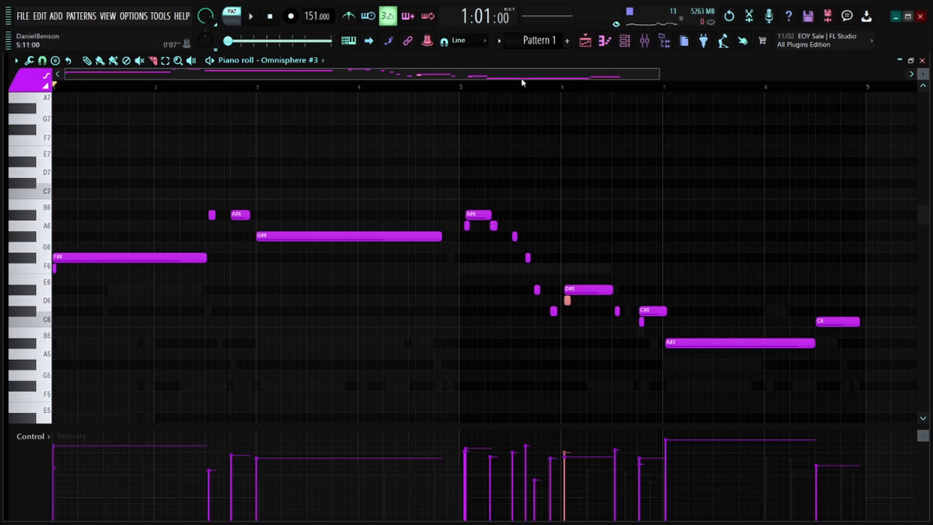
pyautogui.scroll(3, 526, 92)
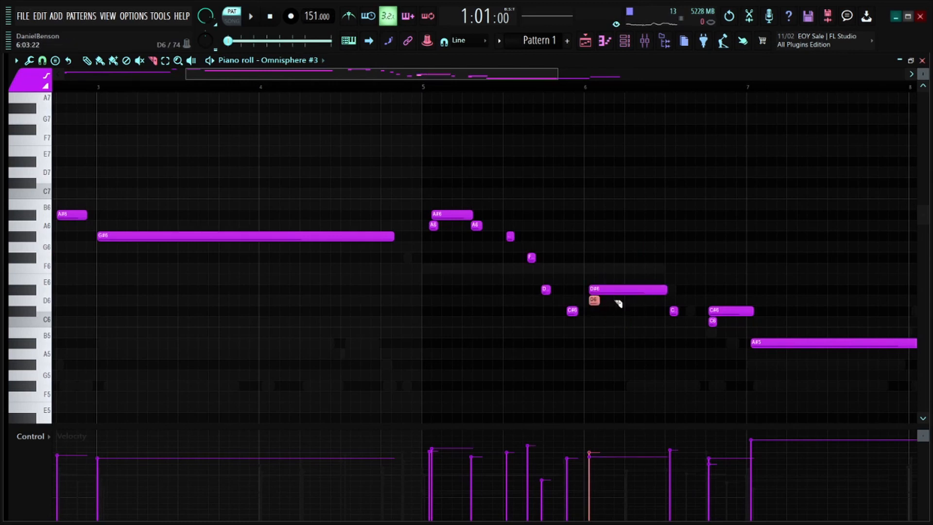
pyautogui.scroll(-5, 423, 91)
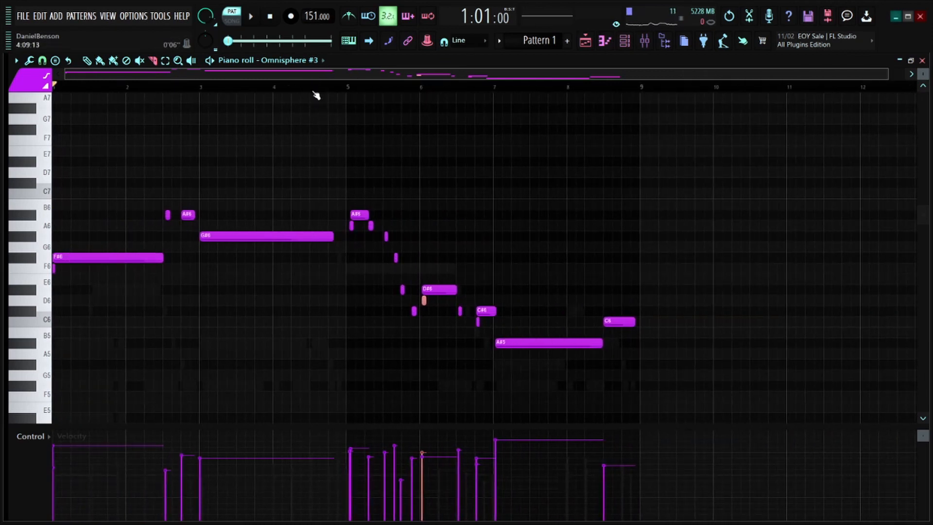
pyautogui.scroll(4, 316, 94)
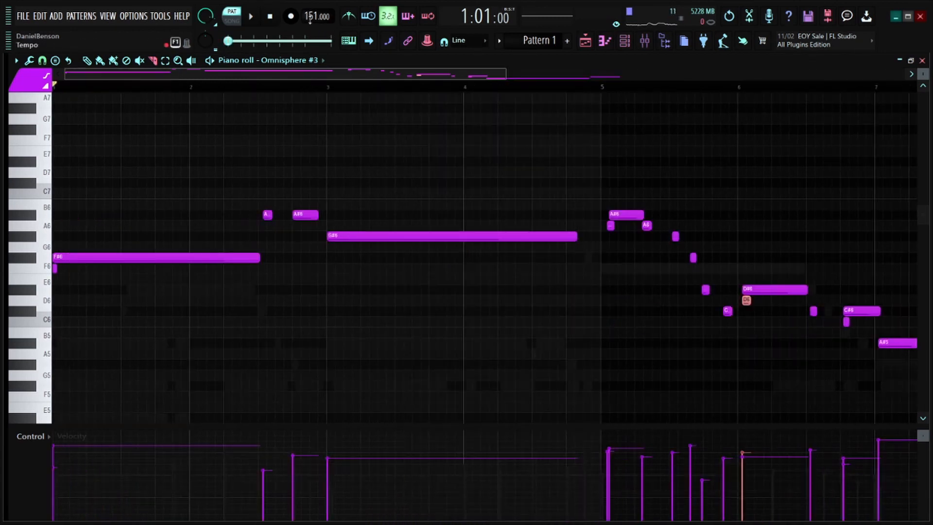
# Step: Start the opening F#6 note just after the short F6 note in bar 1 and lower its velocity
pyautogui.press('space')
pyautogui.scroll(7, 145, 302)
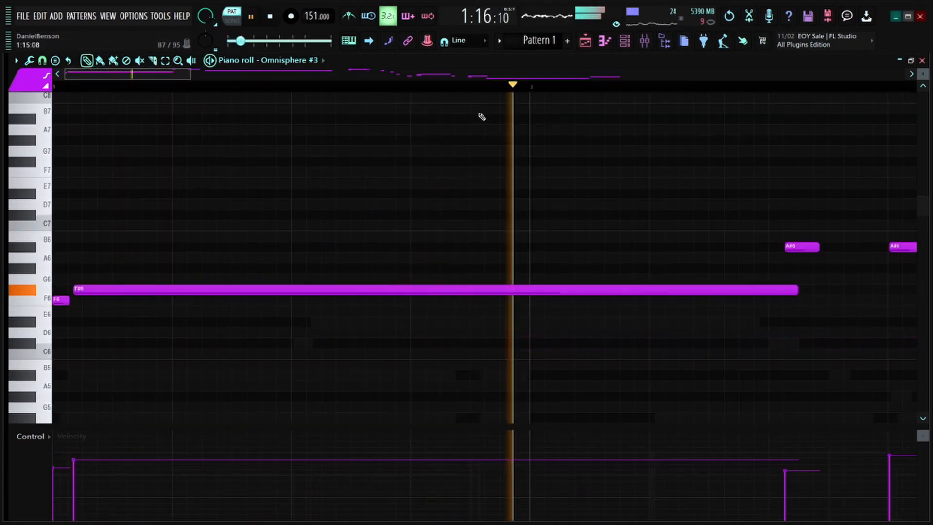
pyautogui.scroll(-3, 419, 91)
pyautogui.scroll(2, 421, 92)
pyautogui.press('space')
# Step: Align the first A#6 note with beat 3 of bar 2 and trim the long F#6 to end just before it
pyautogui.moveTo(416, 250); pyautogui.dragTo(404, 251)
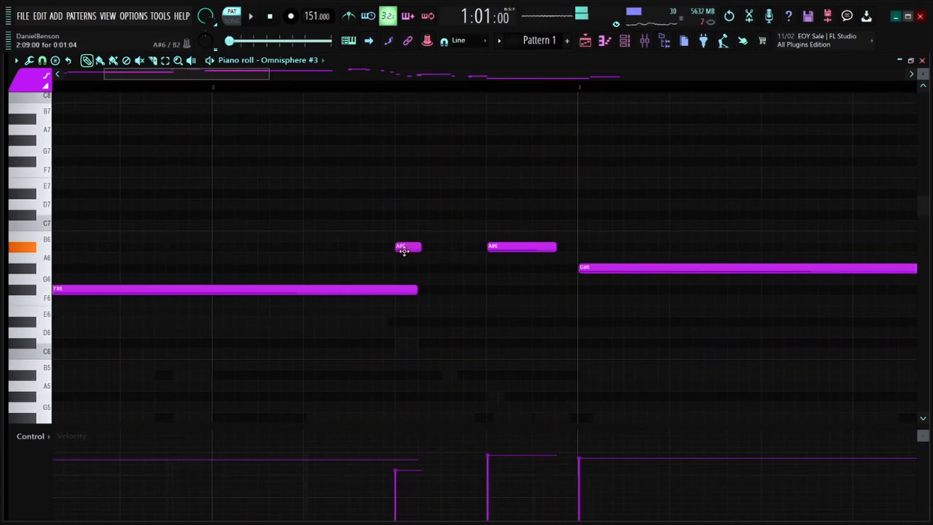
pyautogui.click(446, 288)
pyautogui.rightClick(461, 287)
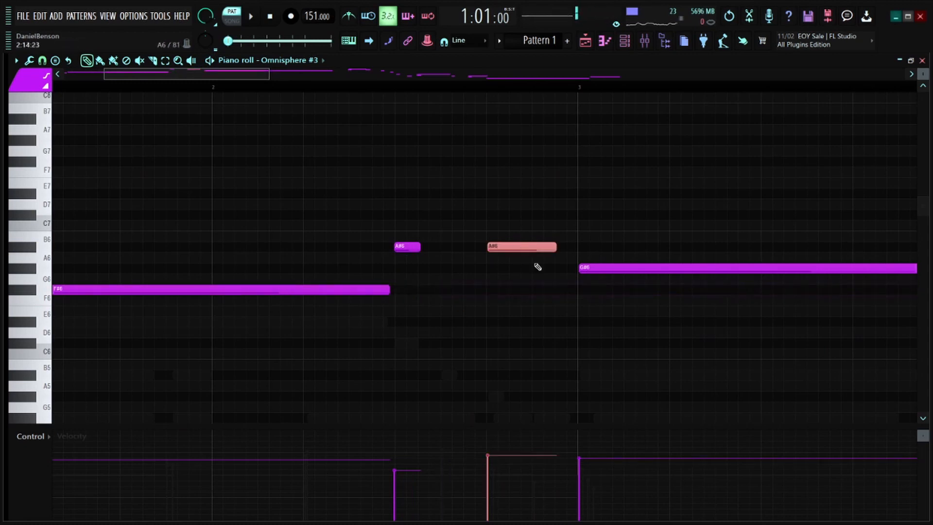
# Step: Lower the velocity of the second A#6 note in bar 2 and of the long G#6 note starting in bar 3
pyautogui.scroll(-3, 371, 91)
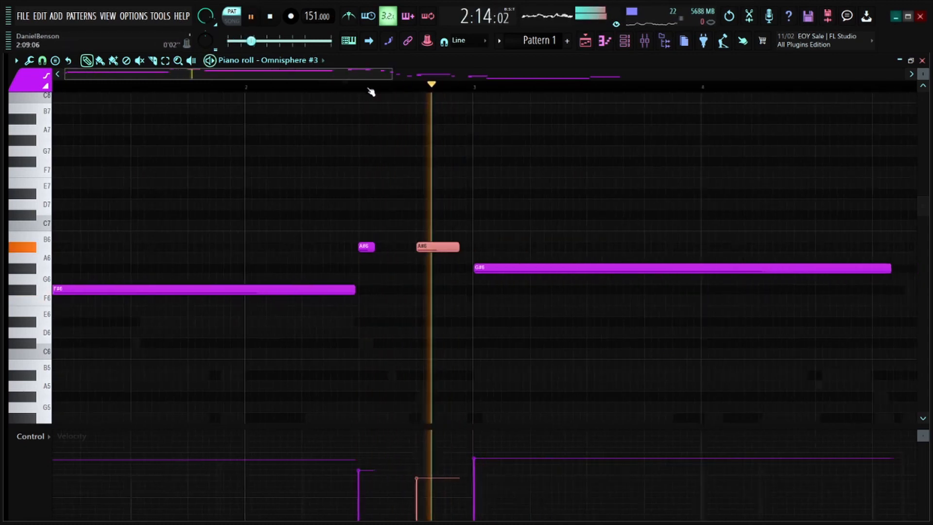
pyautogui.click(444, 268)
pyautogui.press('space')
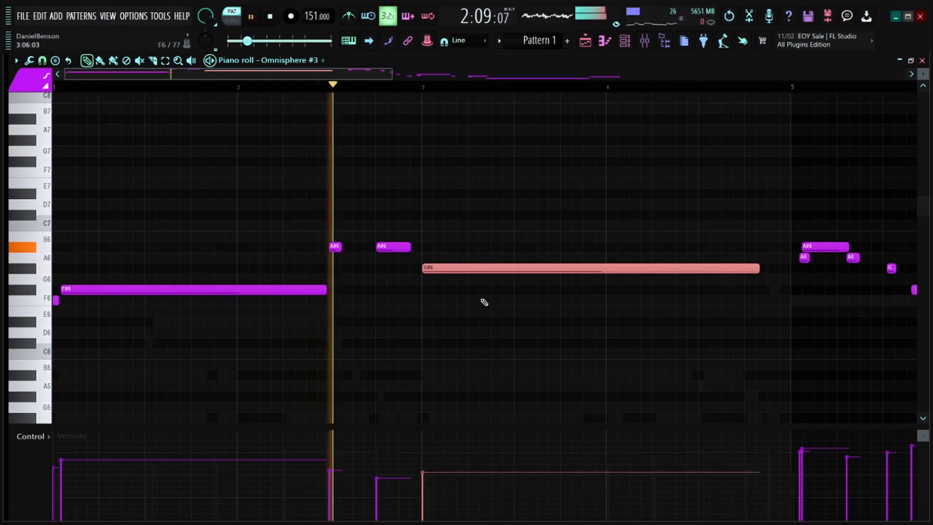
# Step: Shorten the A6 note near the start of bar 5 and tighten the timing of the notes that follow it in that bar
pyautogui.scroll(-1, 619, 86)
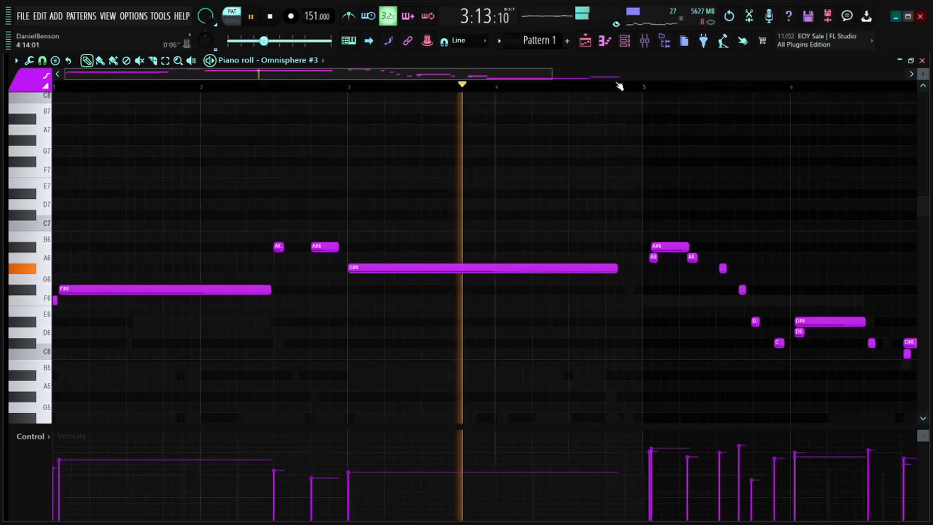
pyautogui.scroll(-2, 619, 86)
pyautogui.scroll(5, 545, 88)
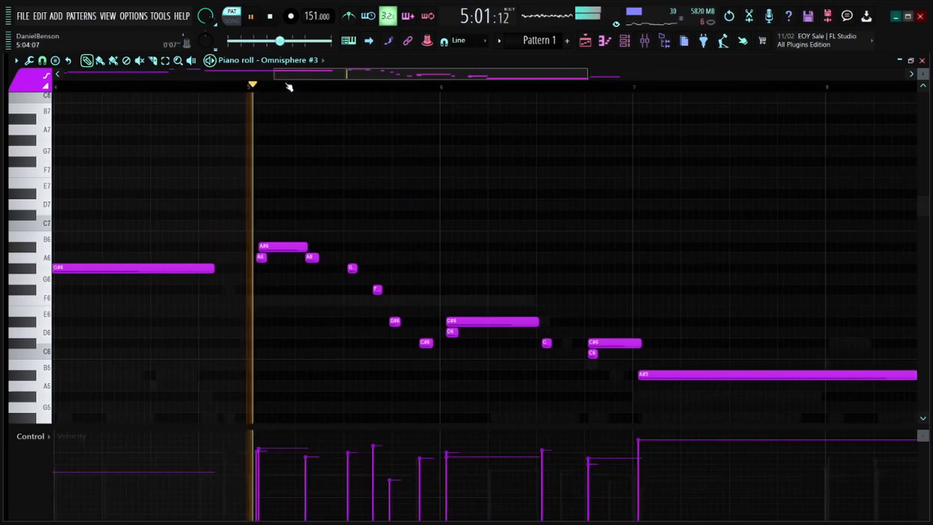
pyautogui.scroll(3, 325, 83)
pyautogui.press('space')
pyautogui.click(295, 261)
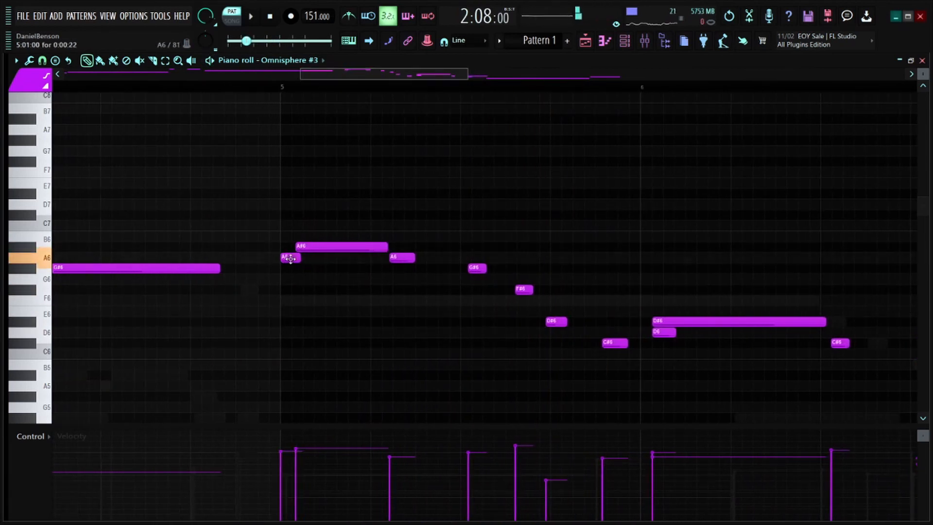
pyautogui.moveTo(300, 258); pyautogui.dragTo(289, 258)
pyautogui.press('space')
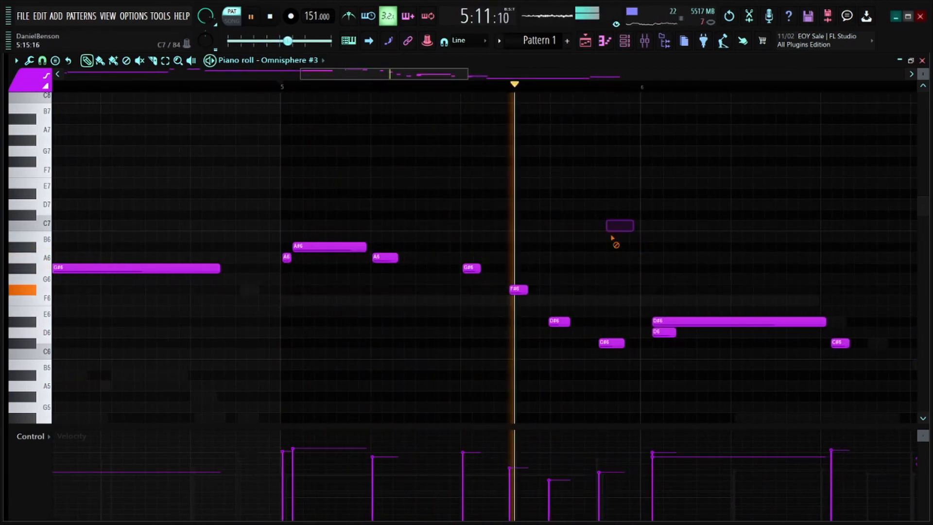
# Step: Move the D6 grace note to the start of bar 6, shorten it to end before the D#6, and replay from bar 5
pyautogui.press('space')
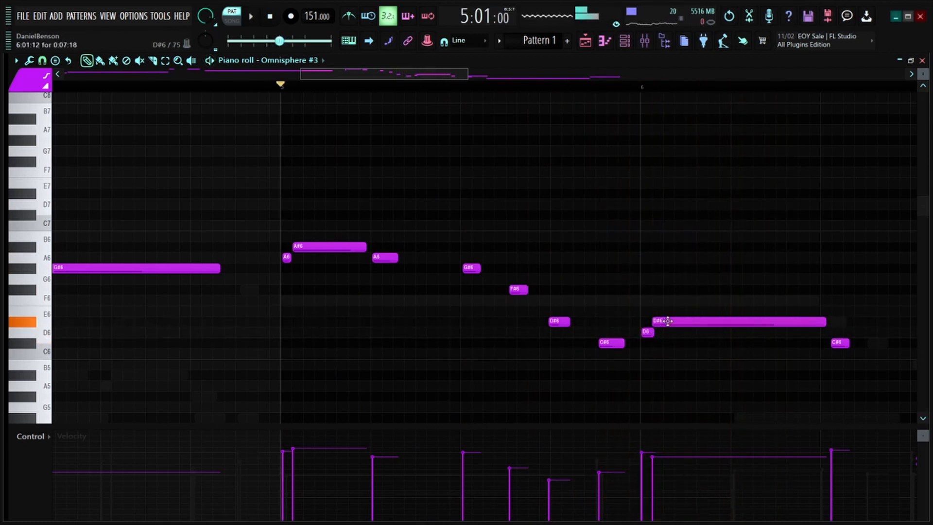
pyautogui.press('space')
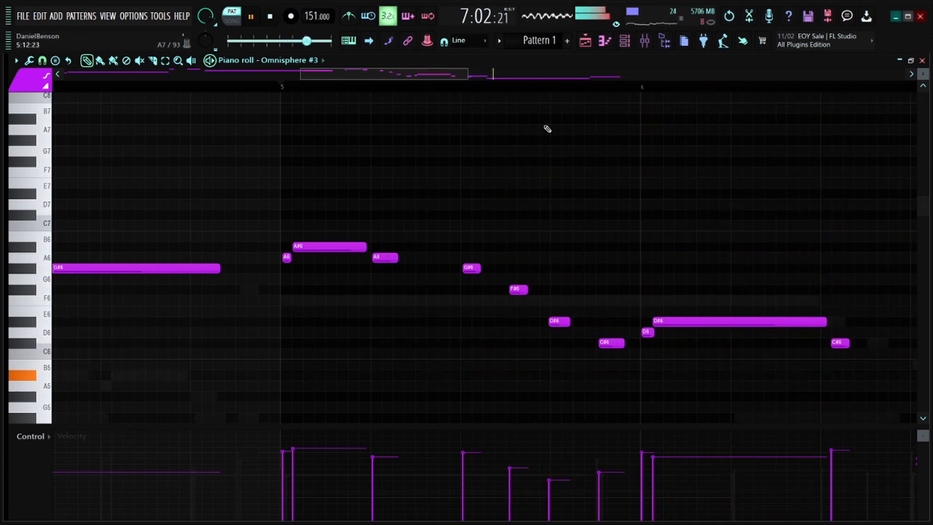
pyautogui.press('space')
# Step: Change the A6 note following the A#6 in bar 5 to G#6 and lower its velocity, auditioning it in playback
pyautogui.scroll(-1, 512, 106)
pyautogui.scroll(2, 413, 87)
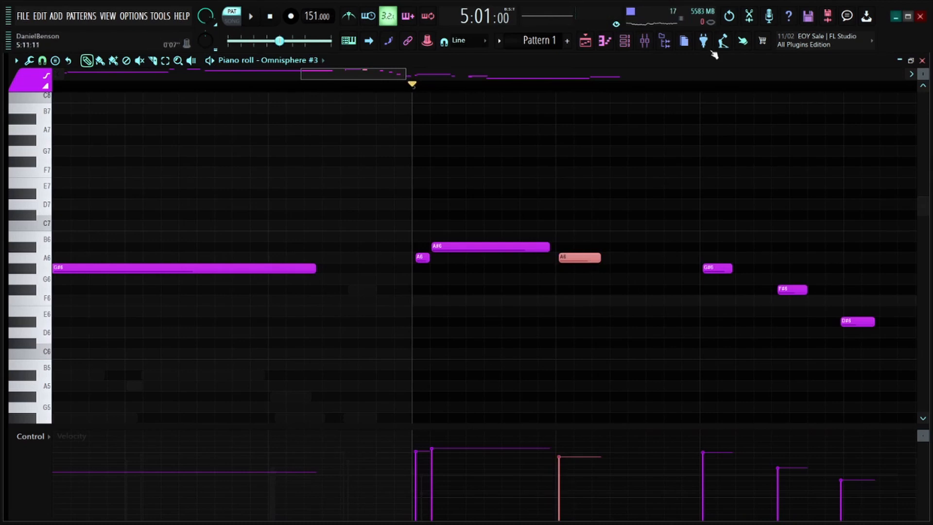
pyautogui.scroll(-2, 566, 86)
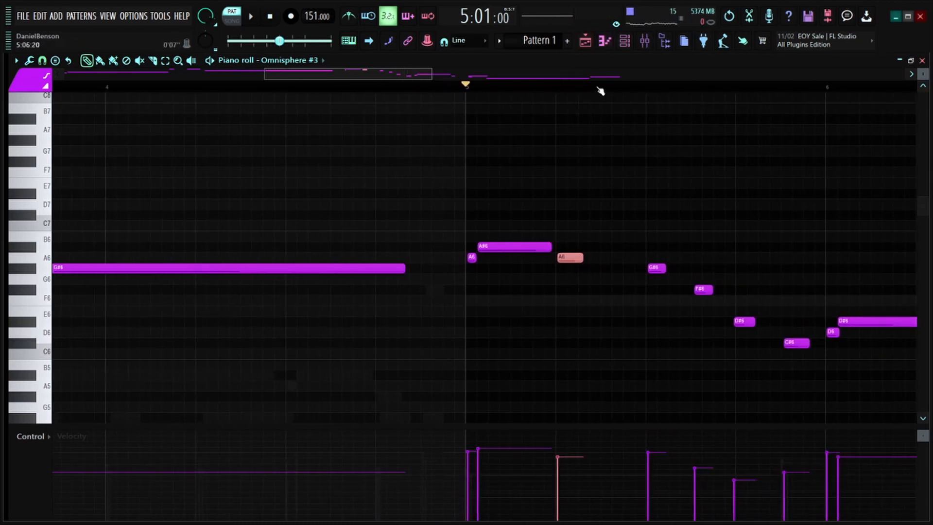
pyautogui.scroll(2, 600, 90)
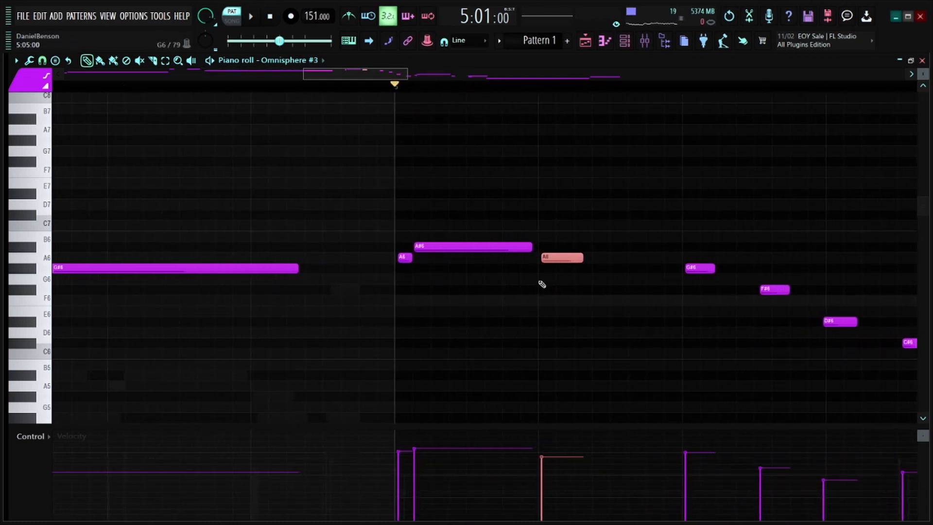
pyautogui.scroll(2, 542, 284)
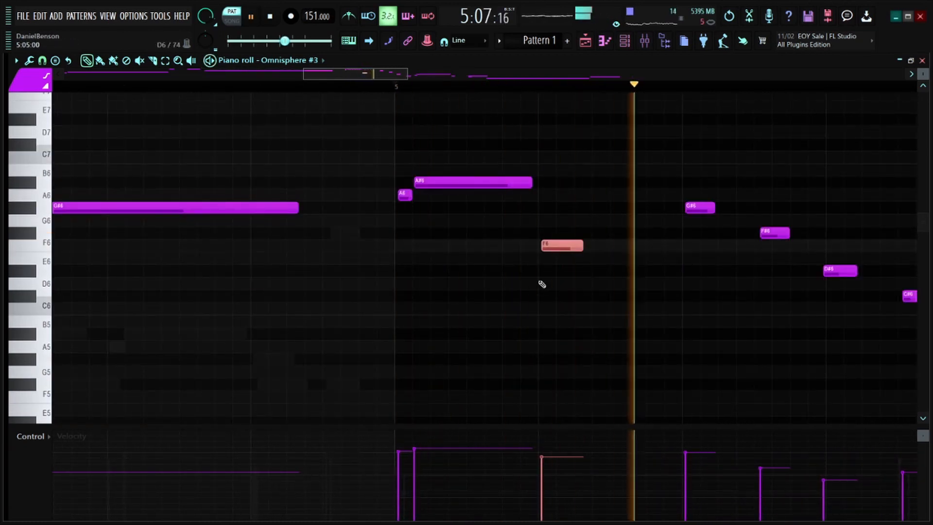
pyautogui.press('space')
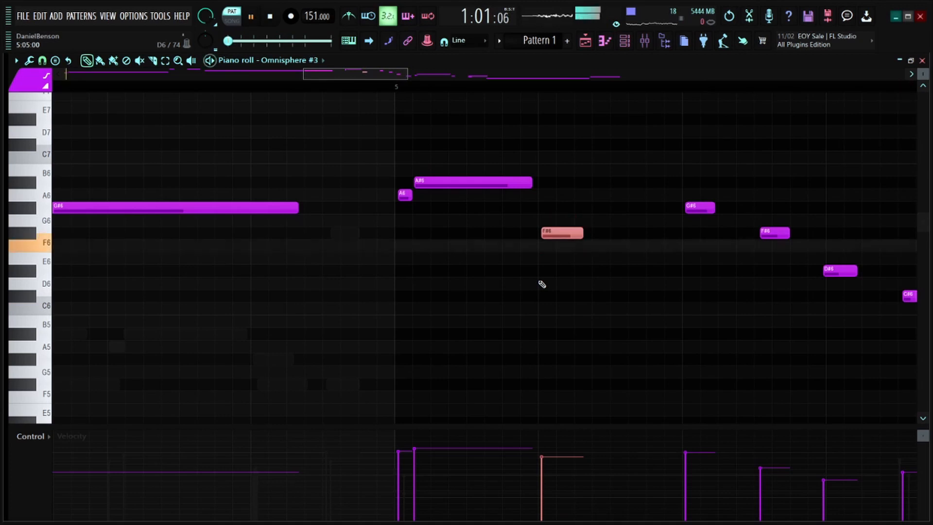
pyautogui.scroll(-2, 481, 79)
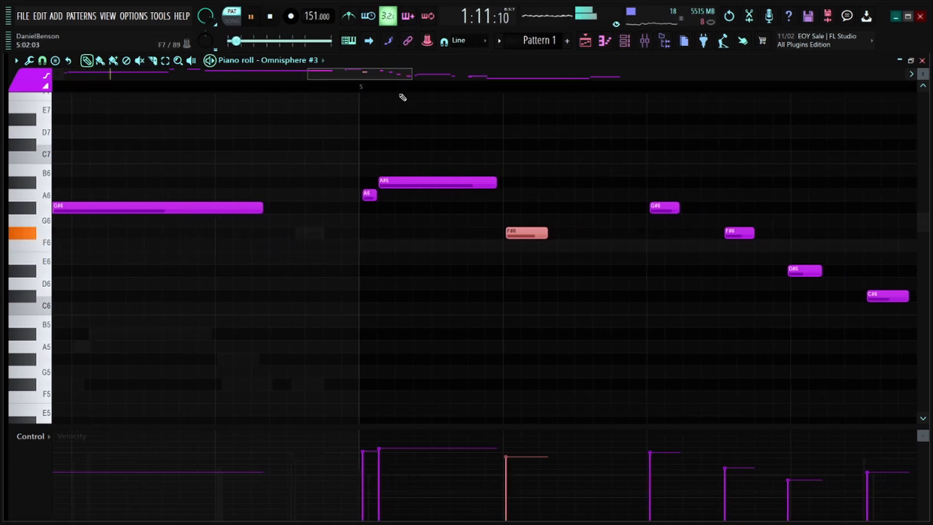
pyautogui.click(362, 88)
pyautogui.press('space')
pyautogui.hotkey('shift', 'Up')
pyautogui.hotkey('shift', 'Up')
pyautogui.press('space')
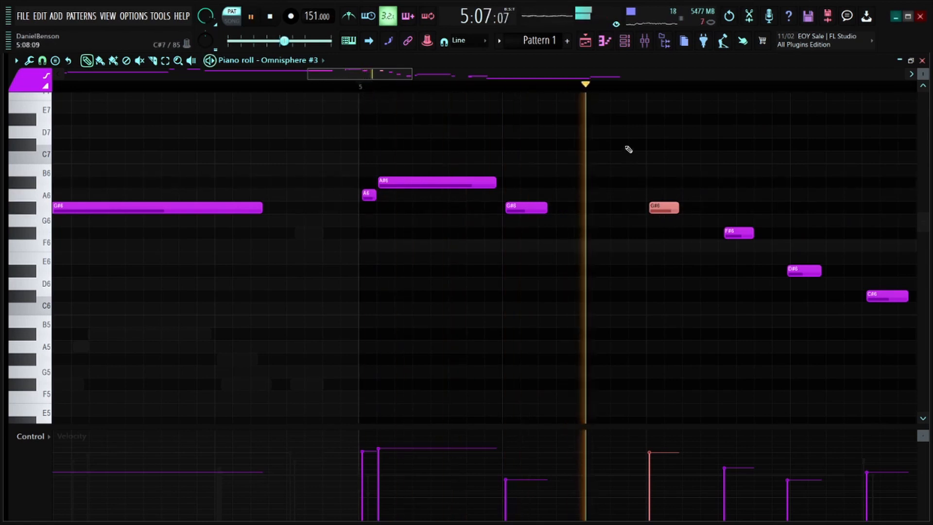
# Step: Change the short note after the long D#6 in bar 6 to D#6 and the short C6 note to B5
pyautogui.scroll(-3, 575, 92)
pyautogui.scroll(3, 575, 91)
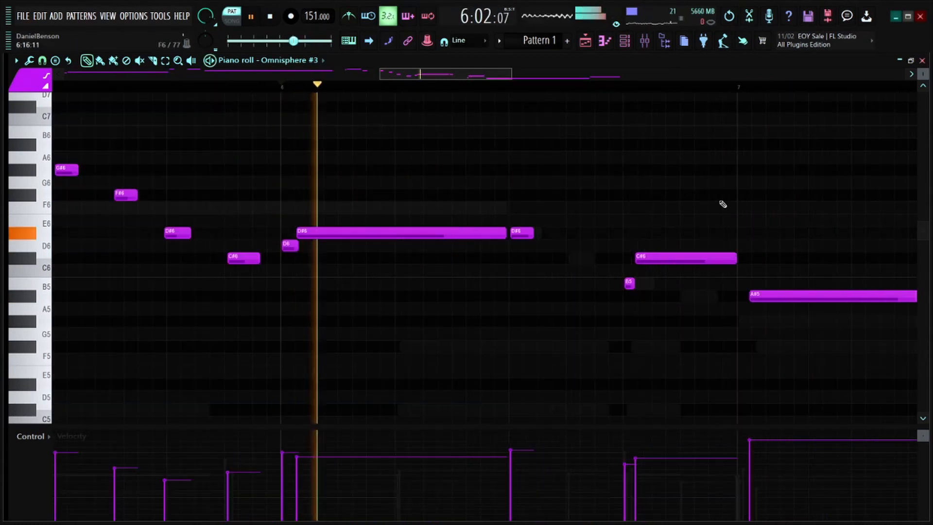
pyautogui.scroll(-2, 588, 88)
pyautogui.scroll(2, 589, 83)
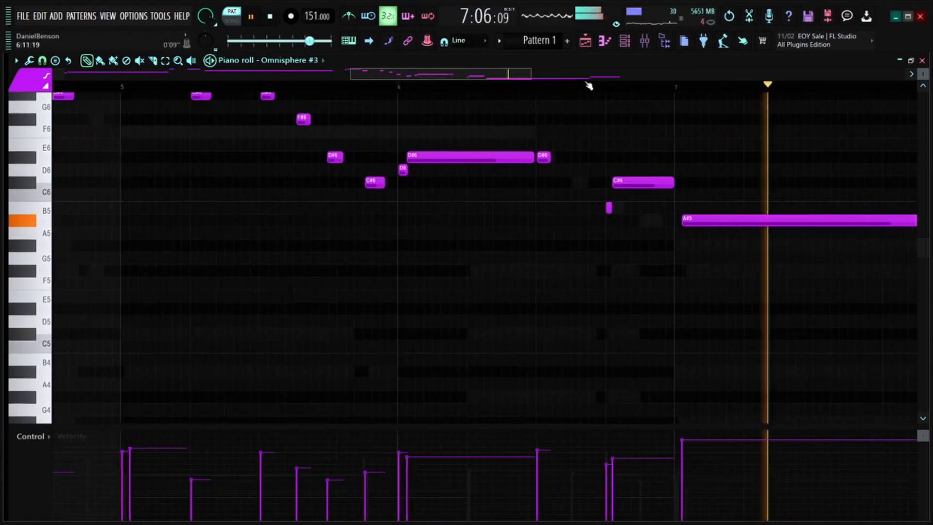
# Step: Align the long A#5 note with the start of bar 7 and end bar 8 on a single B5, deleting the extra D6
pyautogui.scroll(-3, 641, 89)
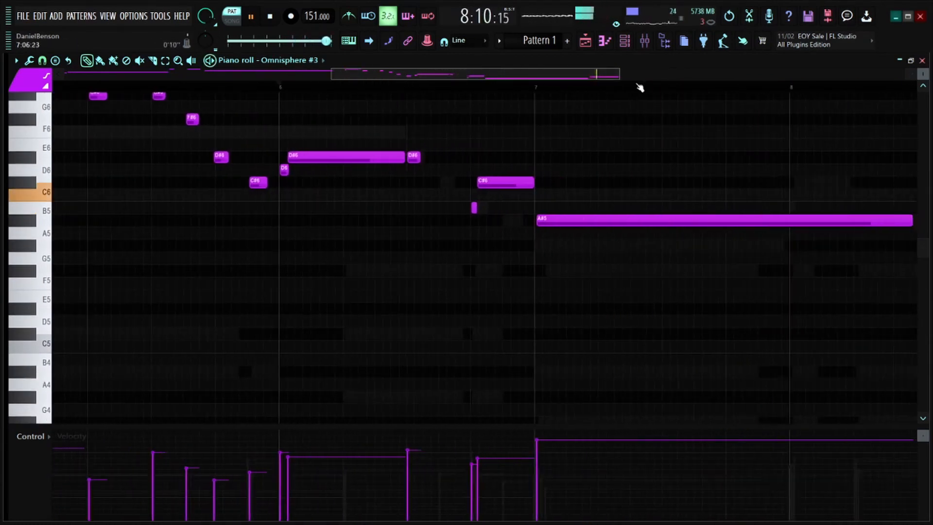
pyautogui.scroll(2, 640, 88)
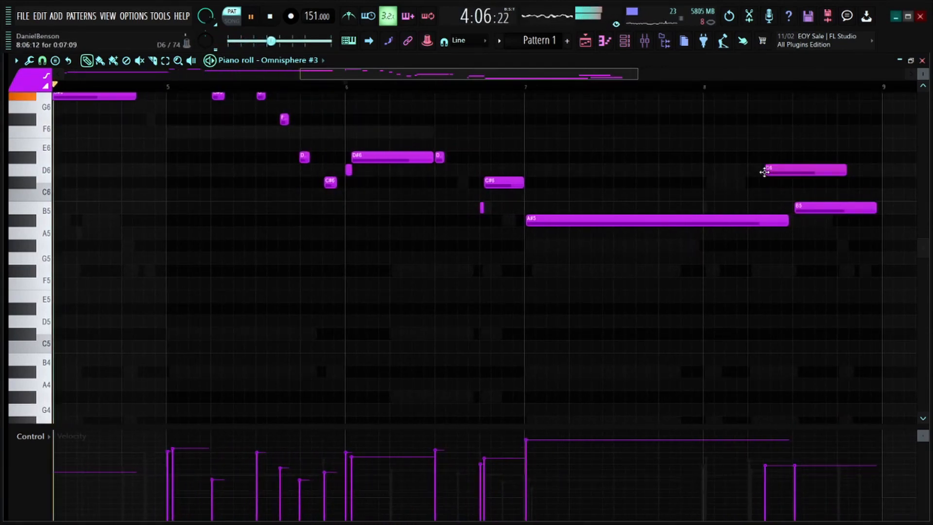
pyautogui.rightClick(764, 172)
pyautogui.scroll(-2, 365, 85)
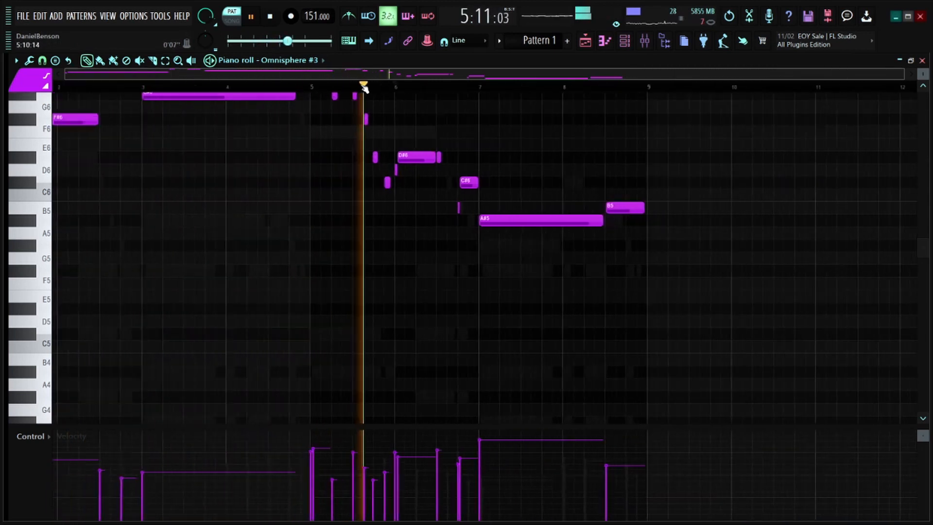
# Step: Play the melody through to bar 8, lower the velocity of the long A#5 note in bar 7, and select it
pyautogui.scroll(-1, 364, 88)
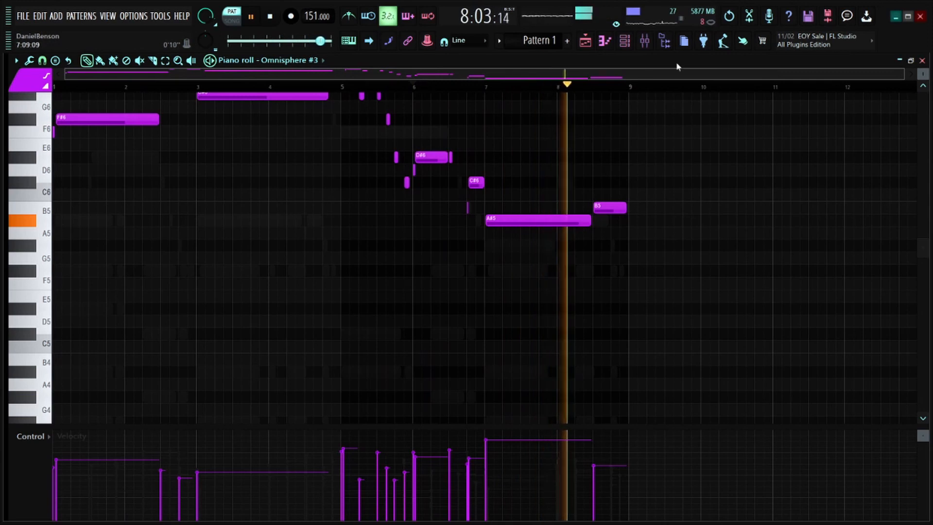
pyautogui.scroll(1, 562, 193)
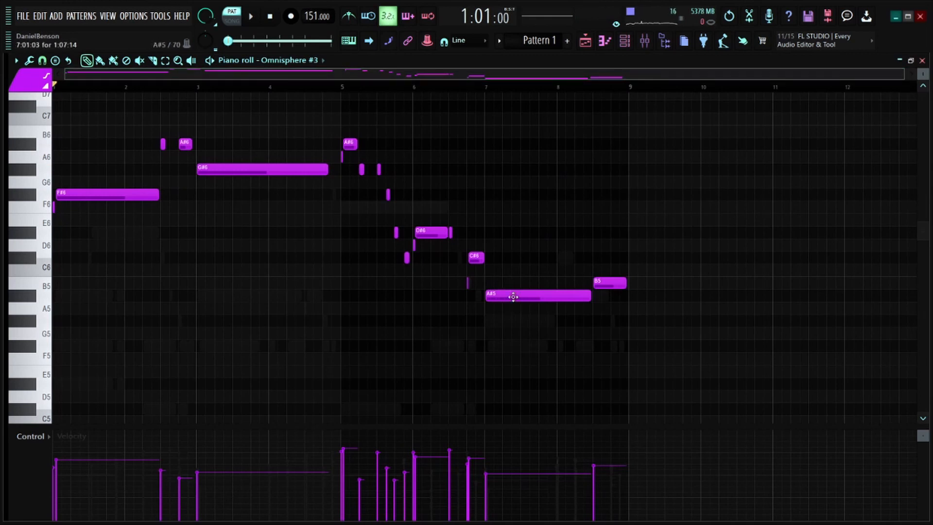
pyautogui.scroll(5, 548, 109)
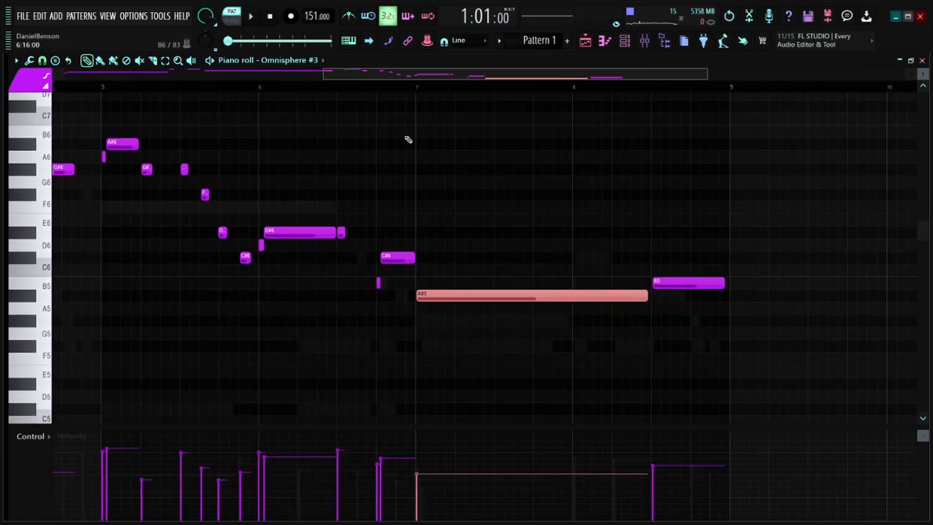
# Step: Audition the phrase from beat 3 of bar 6 and lower the long note in bar 7 to A5
pyautogui.press('space')
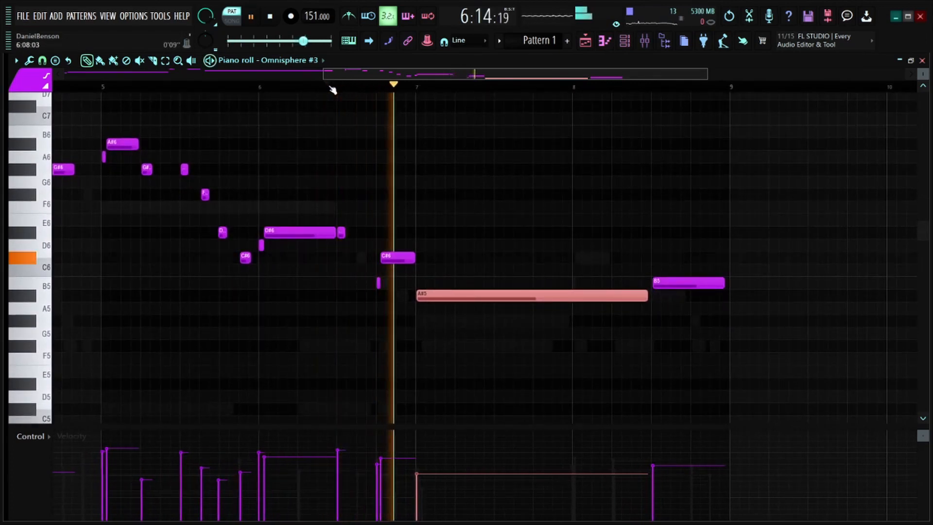
pyautogui.press('space')
pyautogui.hotkey('shift', 'Down')
pyautogui.hotkey('shift', 'Down')
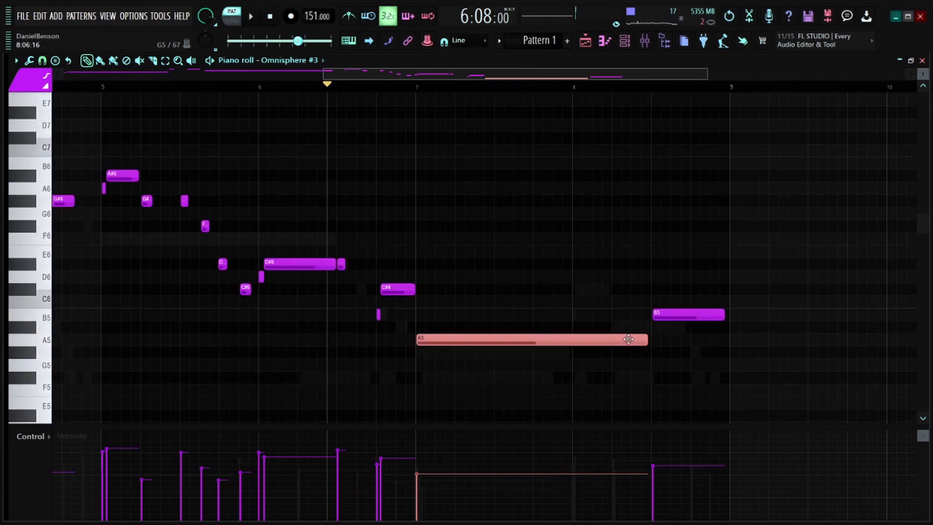
# Step: Lower the long note in bar 7 to G#5, slightly reduce its velocity, and audition the melody
pyautogui.press('space')
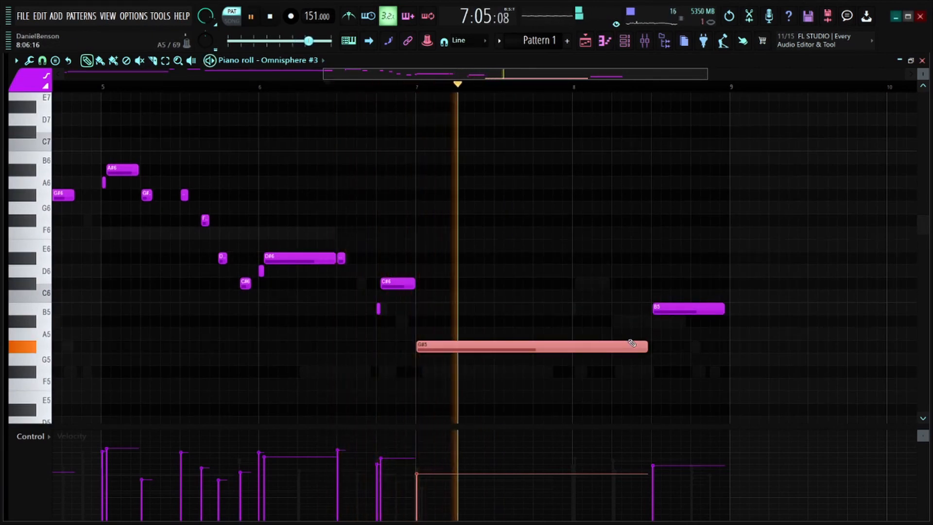
pyautogui.press('space')
pyautogui.click(524, 158)
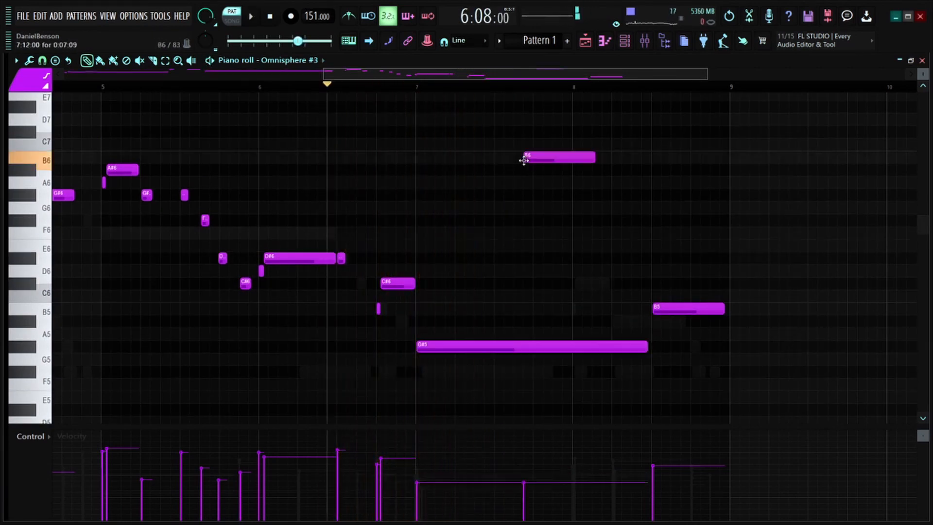
pyautogui.scroll(-4, 180, 87)
pyautogui.click(84, 87)
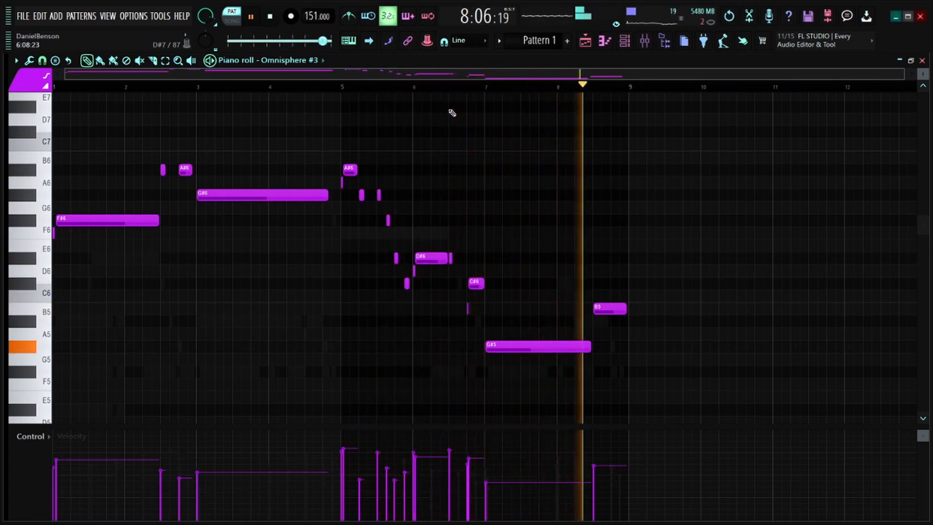
pyautogui.press('space')
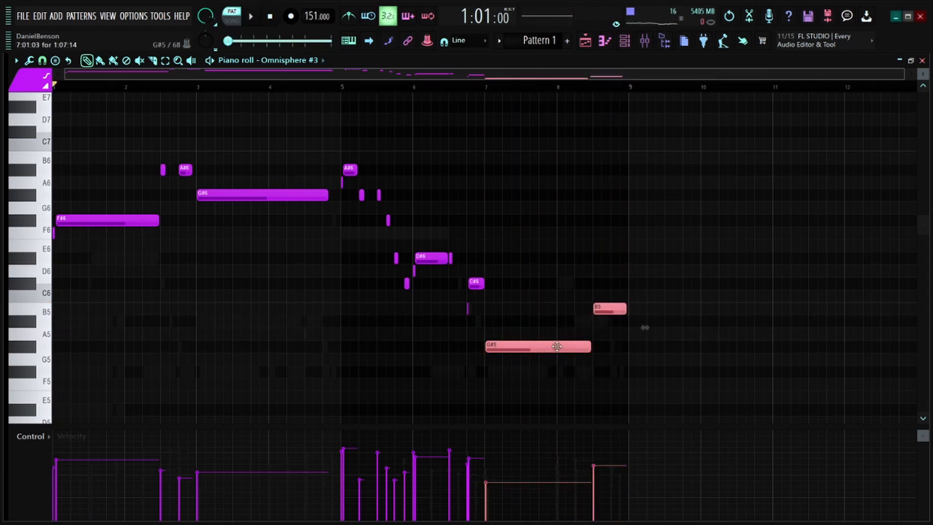
# Step: Layer slightly shorter G#6 and B6 notes an octave above the last two notes, raise their velocity, and audition the ending
pyautogui.hotkey('ctrl', 'Up')
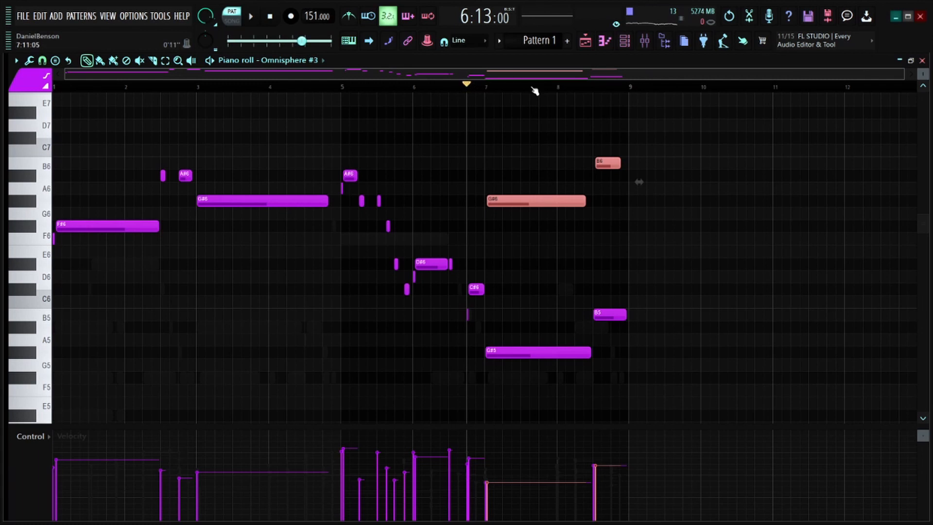
pyautogui.press('space')
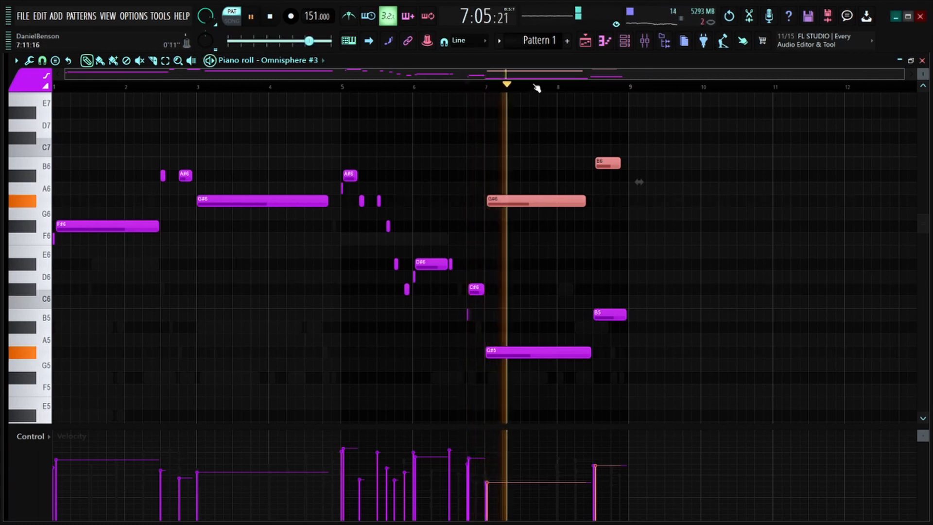
pyautogui.press('space')
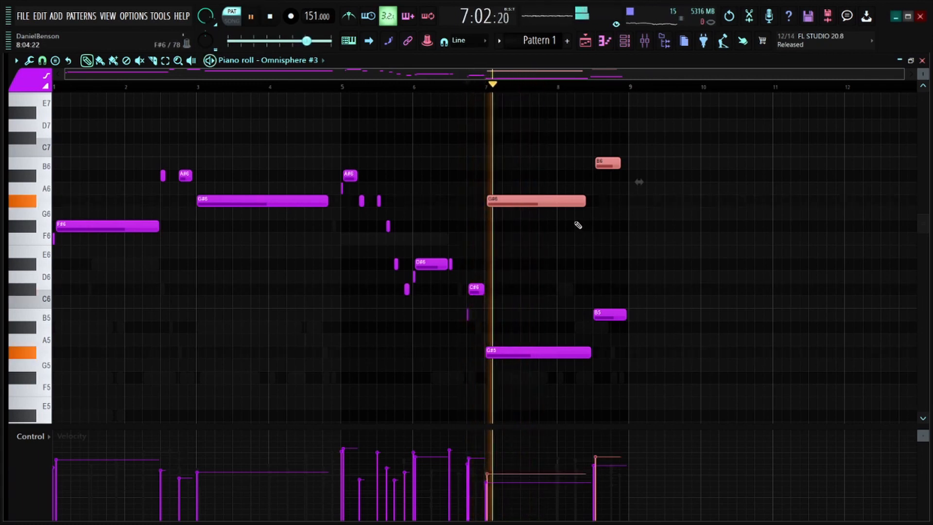
pyautogui.click(634, 202)
pyautogui.rightClick(634, 202)
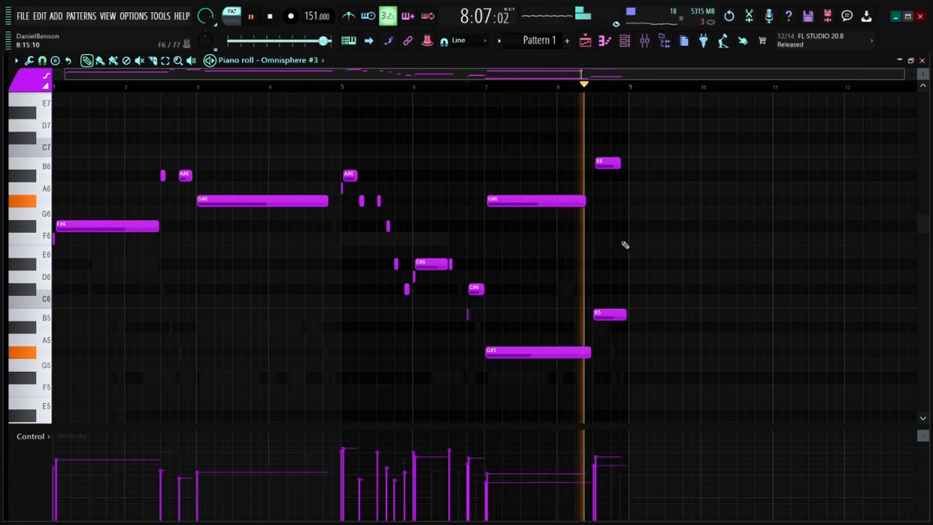
pyautogui.press('space')
# Step: Unmute Omnisphere #2 and Omnisphere #3 in the channel rack and lower the Omnisphere #2 volume while all layers play
pyautogui.press('F6')
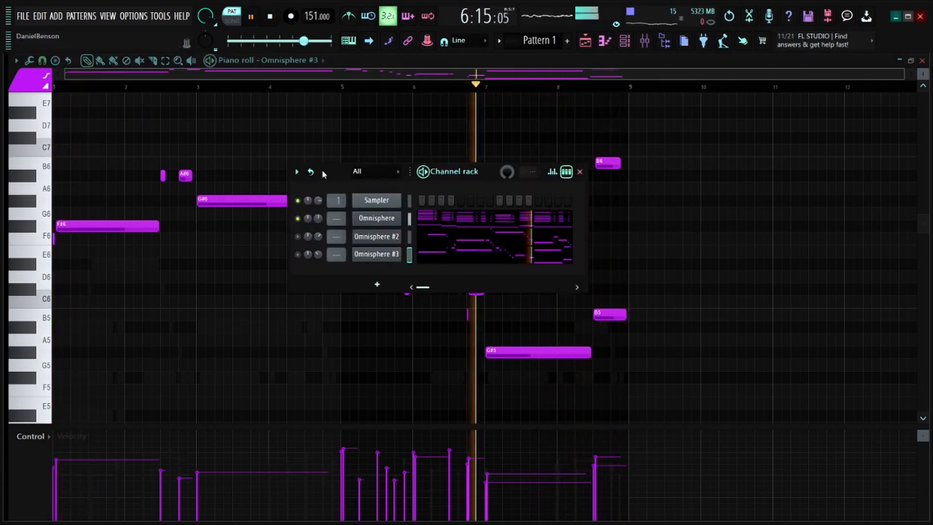
pyautogui.click(297, 236)
pyautogui.click(298, 254)
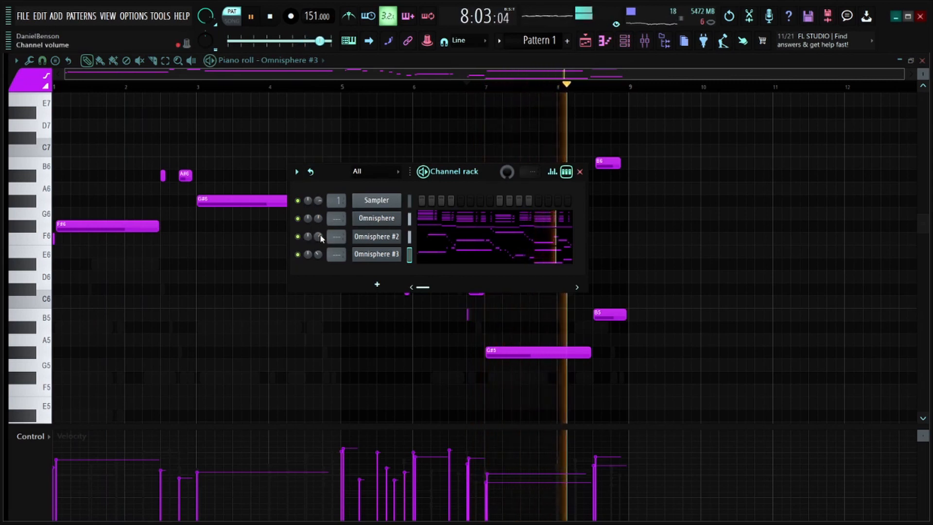
pyautogui.moveTo(320, 238); pyautogui.dragTo(320, 263)
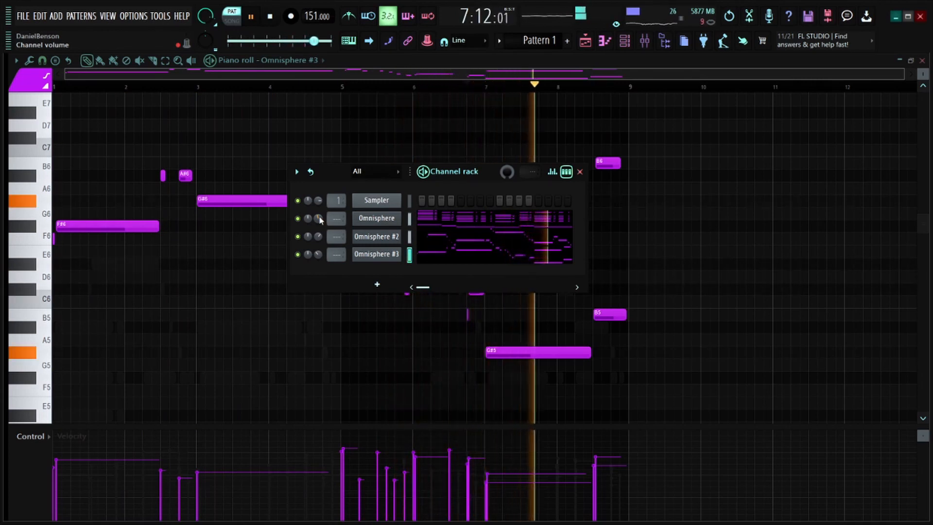
pyautogui.press('space')
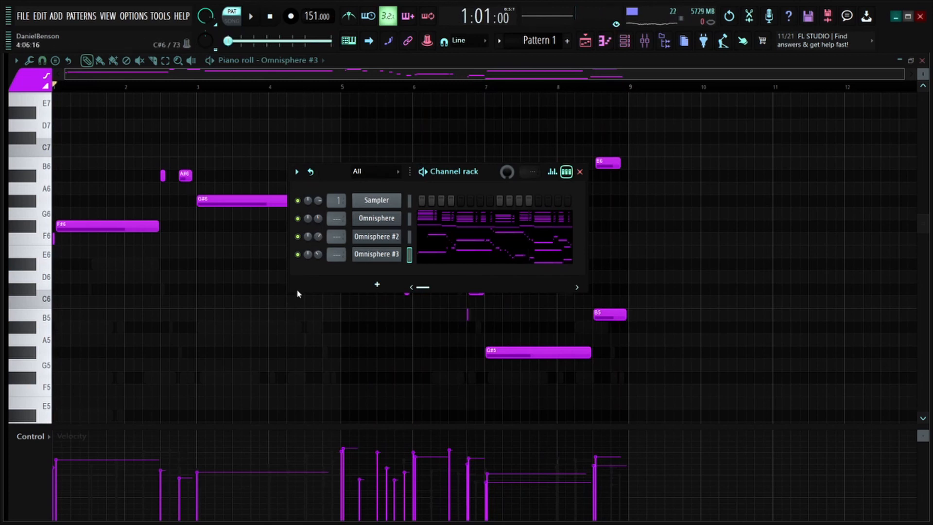
pyautogui.click(370, 287)
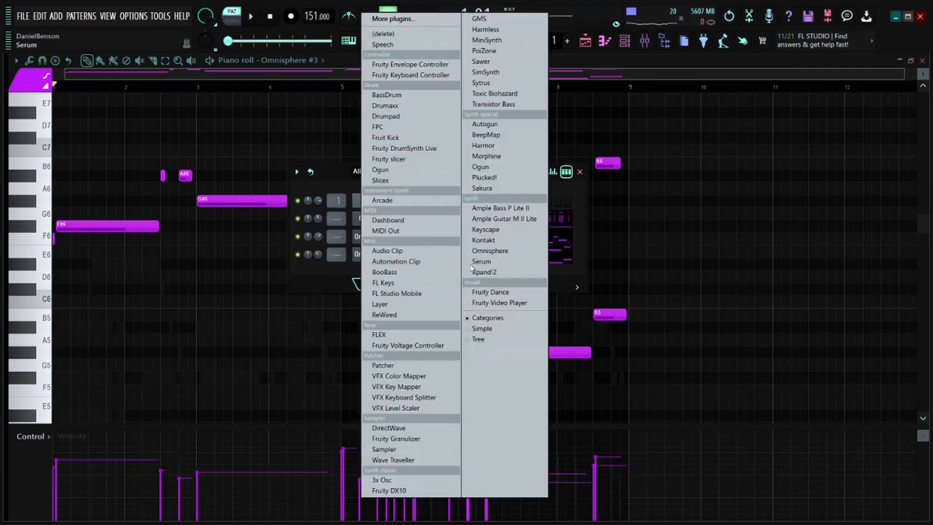
pyautogui.click(395, 262)
pyautogui.rightClick(384, 273)
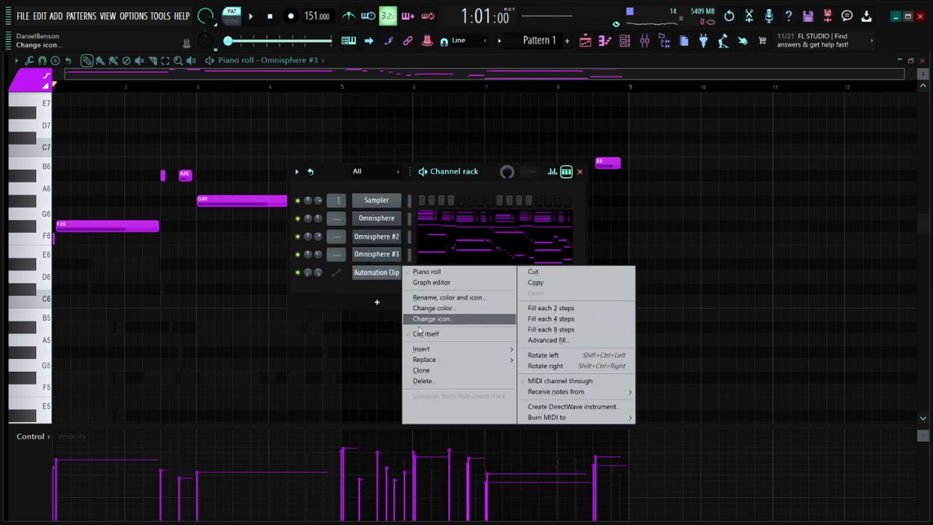
pyautogui.click(447, 383)
# Step: Add a BooBass channel, close its plugin window, and open its piano roll
pyautogui.click(377, 284)
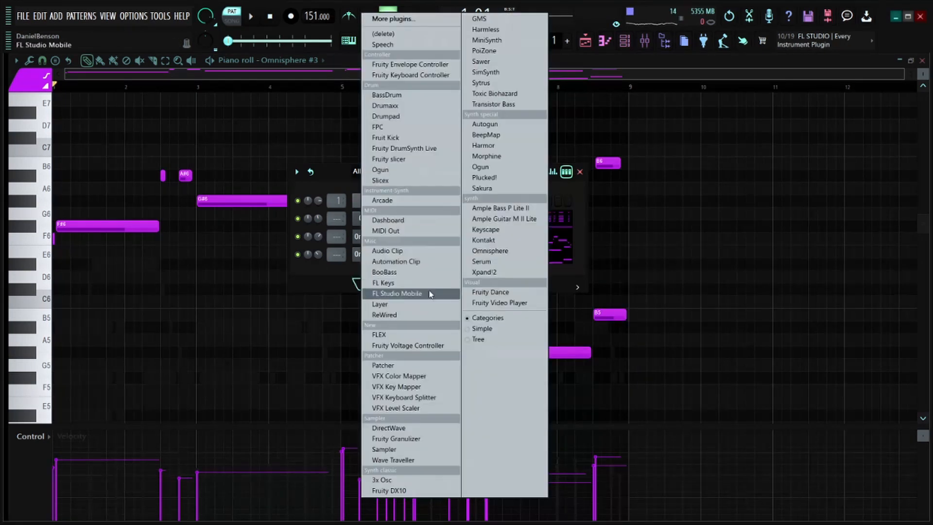
pyautogui.click(395, 275)
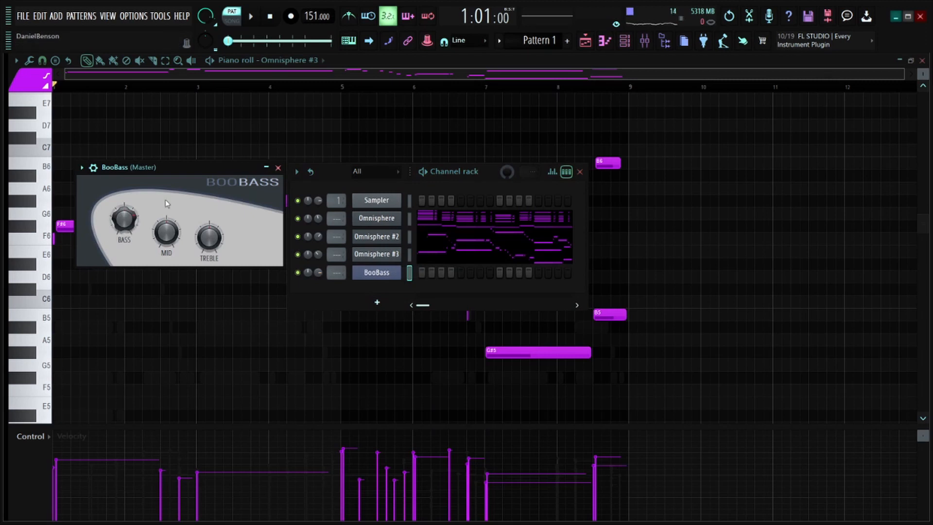
pyautogui.click(278, 168)
pyautogui.rightClick(382, 278)
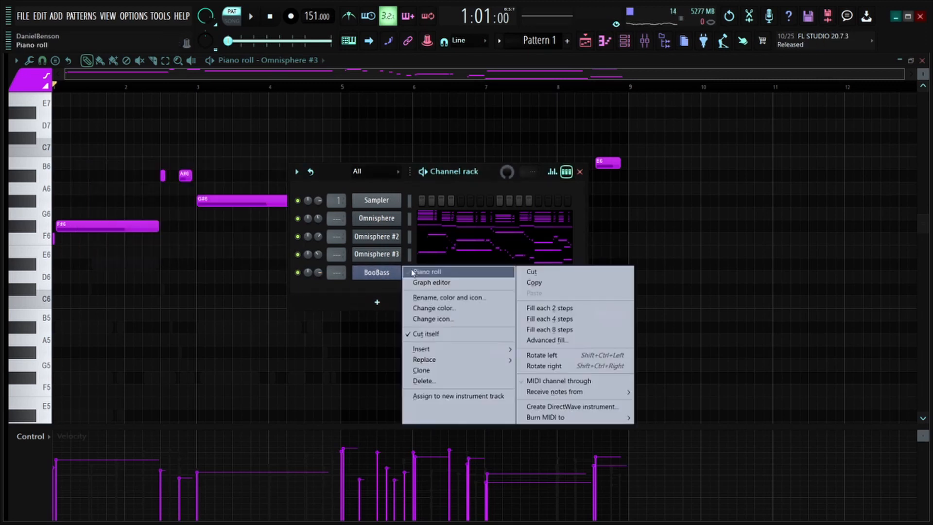
pyautogui.click(413, 273)
# Step: Place a D#4 note at the start of bar 1 in the BooBass piano roll and extend it to about two beats
pyautogui.moveTo(922, 75); pyautogui.dragTo(922, 67)
pyautogui.scroll(4, 151, 87)
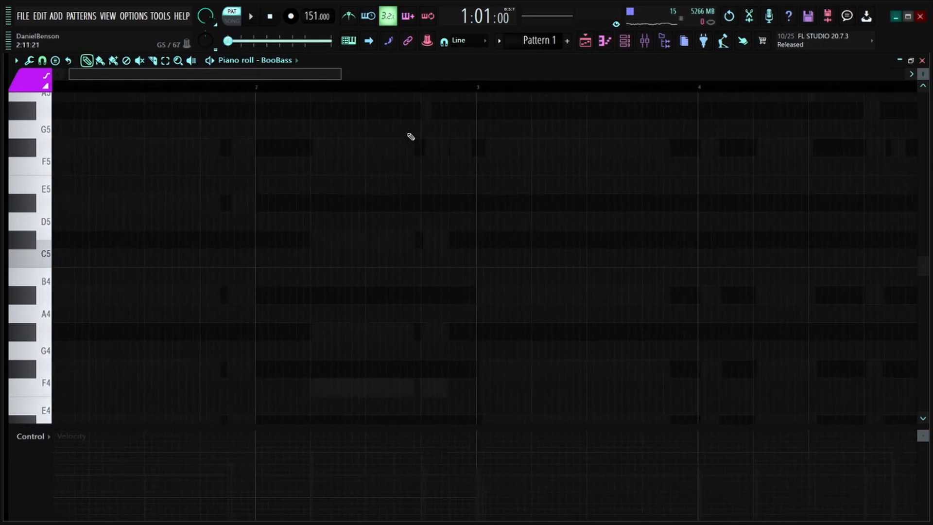
pyautogui.scroll(-8, 234, 241)
pyautogui.scroll(5, 271, 208)
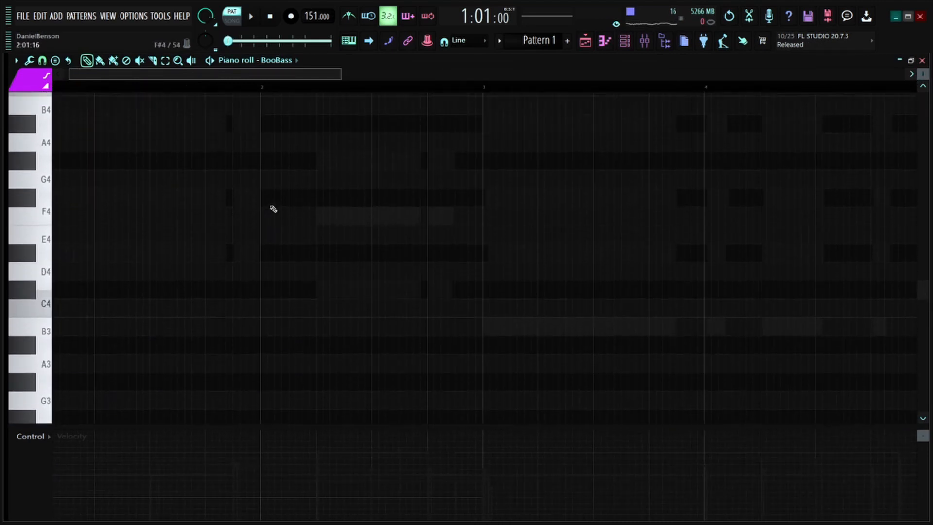
pyautogui.click(83, 263)
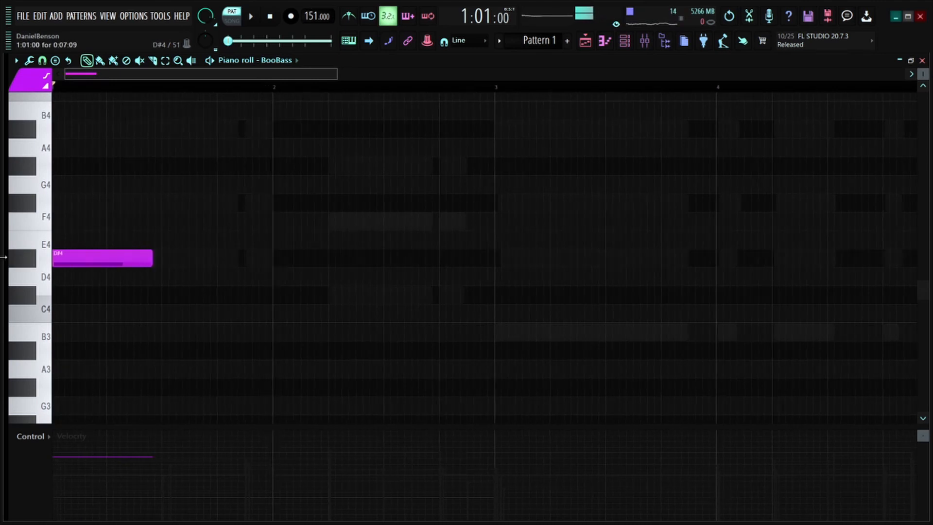
pyautogui.press('space')
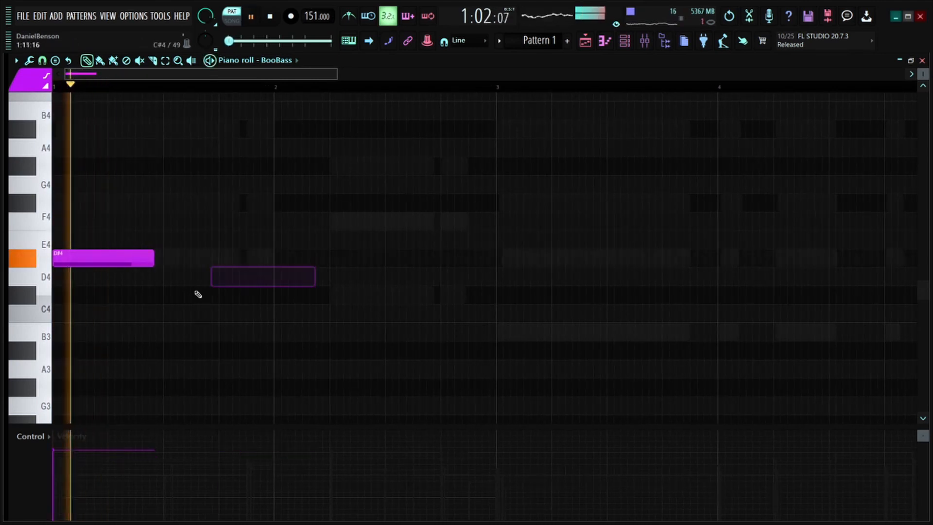
pyautogui.moveTo(154, 262); pyautogui.dragTo(159, 262)
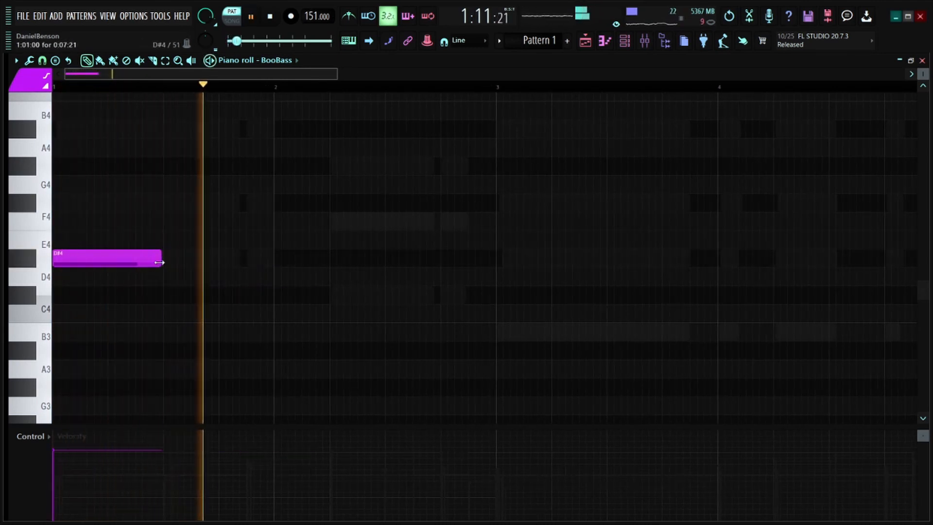
# Step: Add two short D#4 notes, one at the end of bar 1 and one just before beat 2 of bar 2
pyautogui.click(247, 261)
pyautogui.moveTo(356, 261); pyautogui.dragTo(273, 263)
pyautogui.click(299, 257)
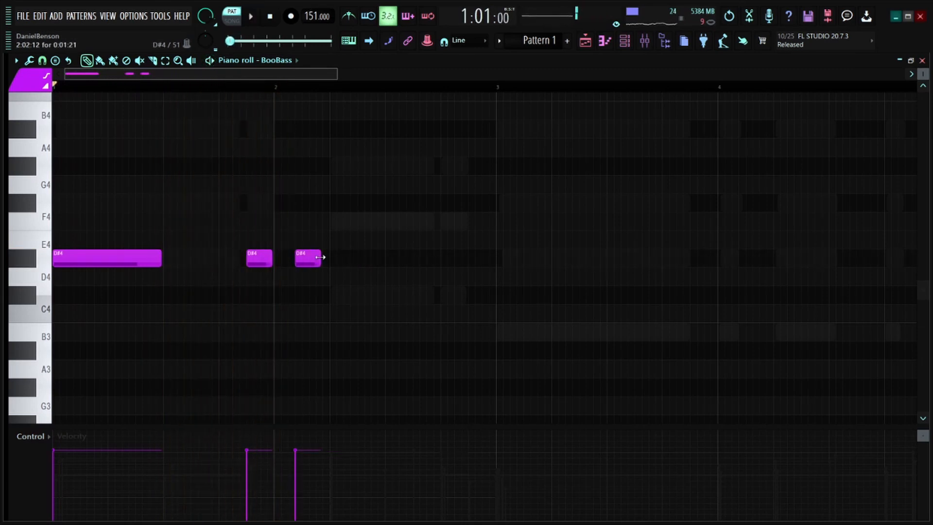
pyautogui.rightClick(318, 256)
pyautogui.click(306, 257)
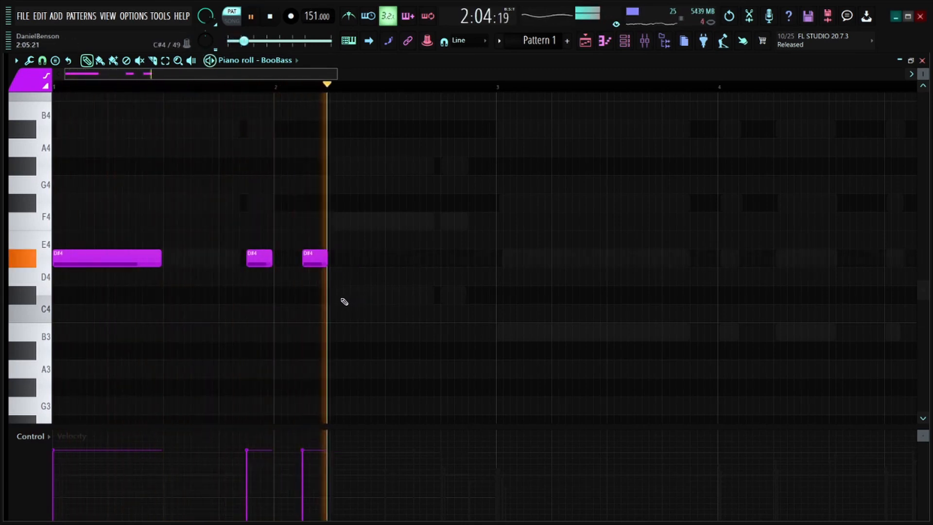
# Step: Add a C#4 note on beat 2 of bar 2 and extend it to about two beats
pyautogui.click(340, 295)
pyautogui.moveTo(351, 295); pyautogui.dragTo(438, 295)
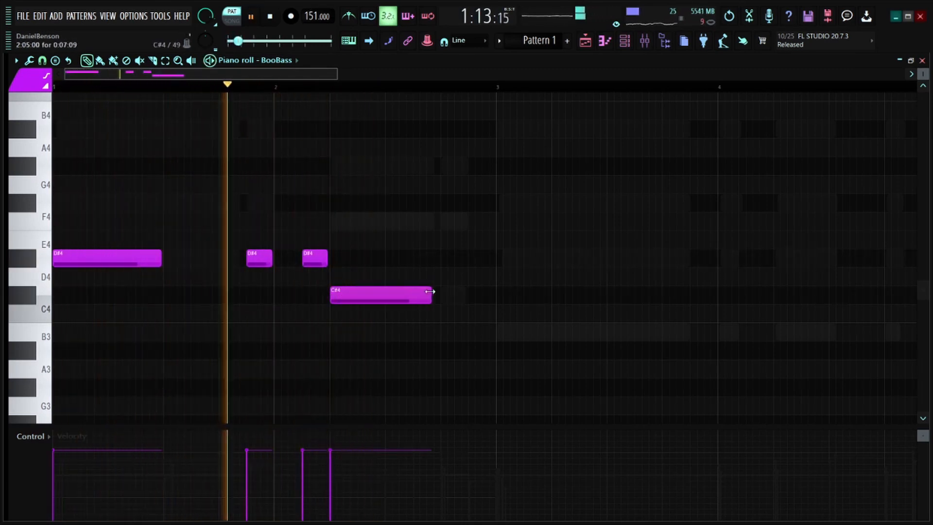
pyautogui.click(442, 220)
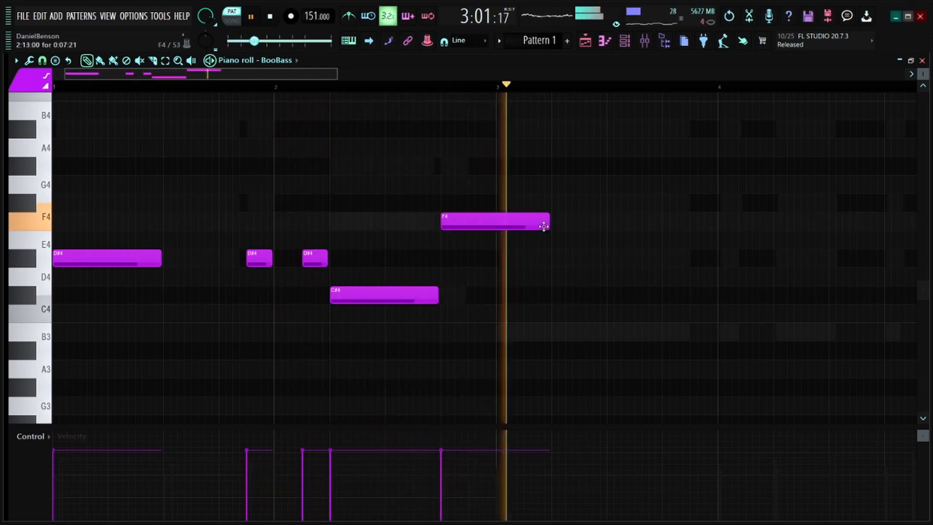
pyautogui.rightClick(492, 221)
# Step: Place a B3 note at the start of bar 3 and continue the bassline through bar 8 with B3, F#4, D#4, A#3 and C#4 notes
pyautogui.click(520, 336)
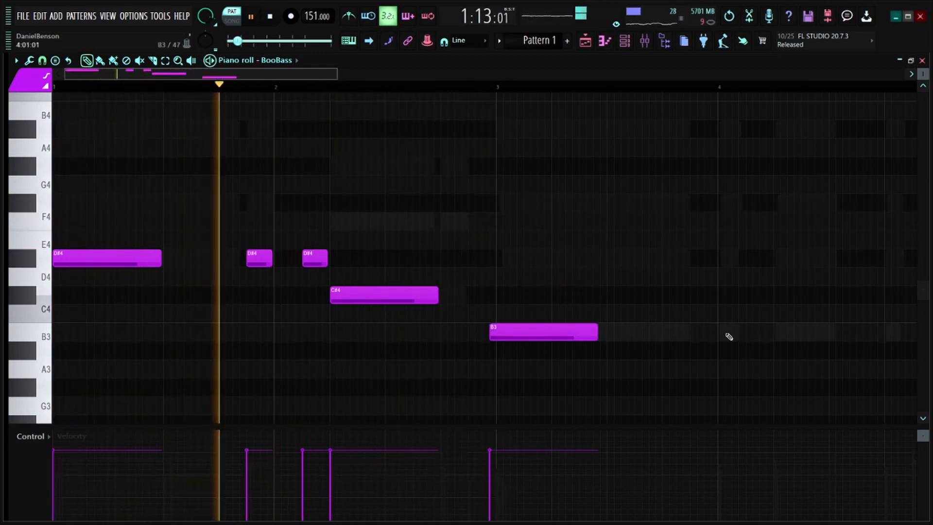
pyautogui.click(655, 313)
pyautogui.rightClick(655, 312)
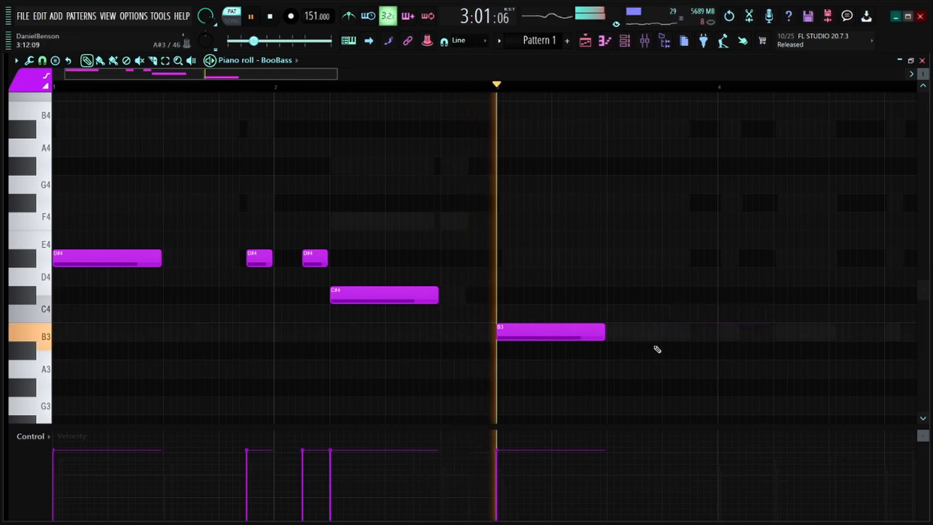
pyautogui.click(721, 329)
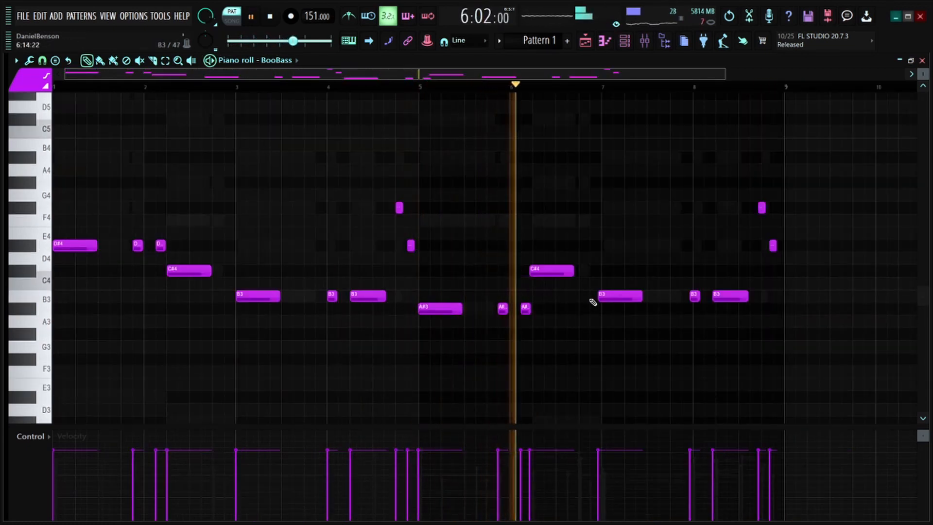
pyautogui.press('space')
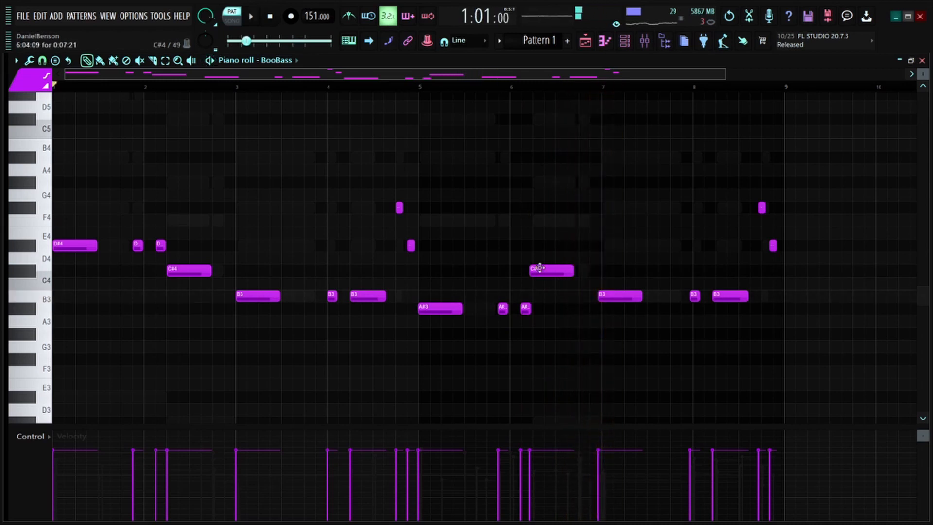
# Step: Align the C#4 note with beat 2 of bar 6 and the B3 notes in bars 7 and 8 with their beats
pyautogui.press('space')
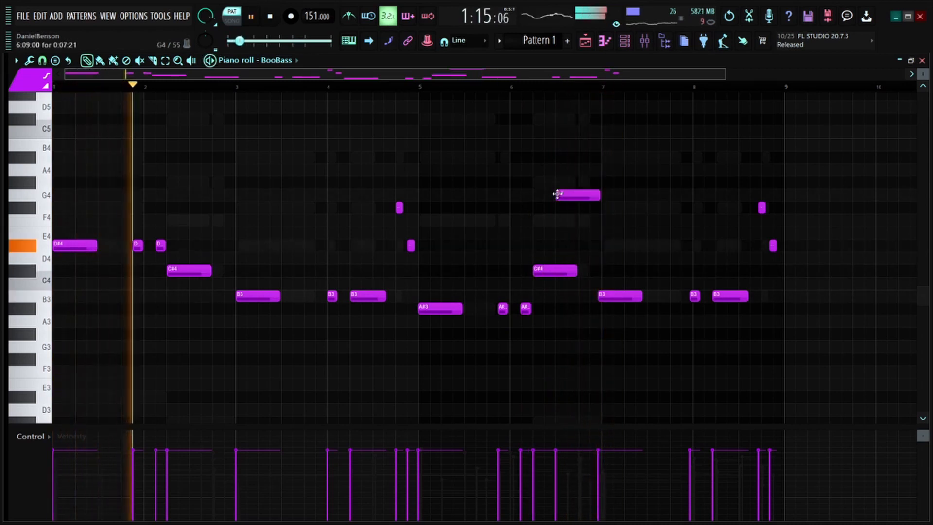
pyautogui.moveTo(612, 296); pyautogui.dragTo(615, 298)
pyautogui.moveTo(695, 297); pyautogui.dragTo(727, 297)
pyautogui.scroll(-1, 759, 89)
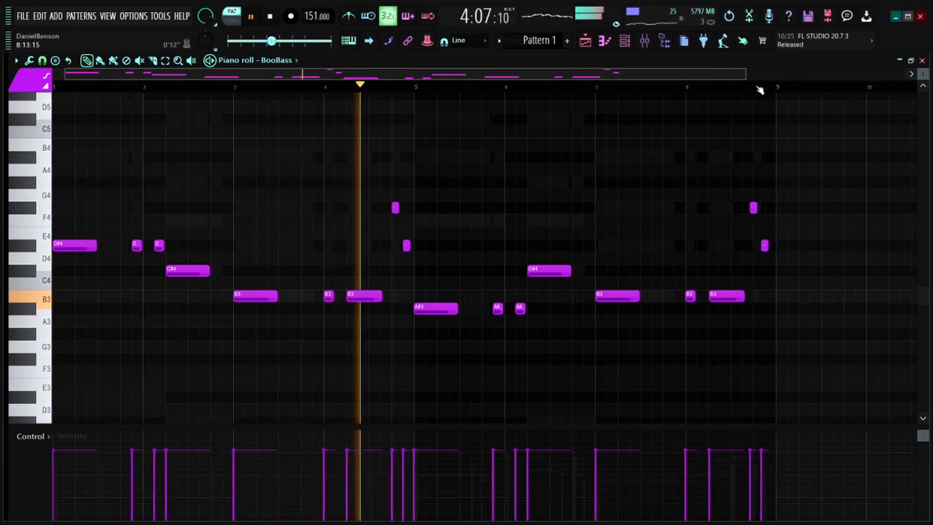
# Step: Select the closing F#4 and D#4 notes in bar 8 and shift them slightly later
pyautogui.scroll(6, 759, 89)
pyautogui.moveTo(605, 190); pyautogui.dragTo(643, 242)
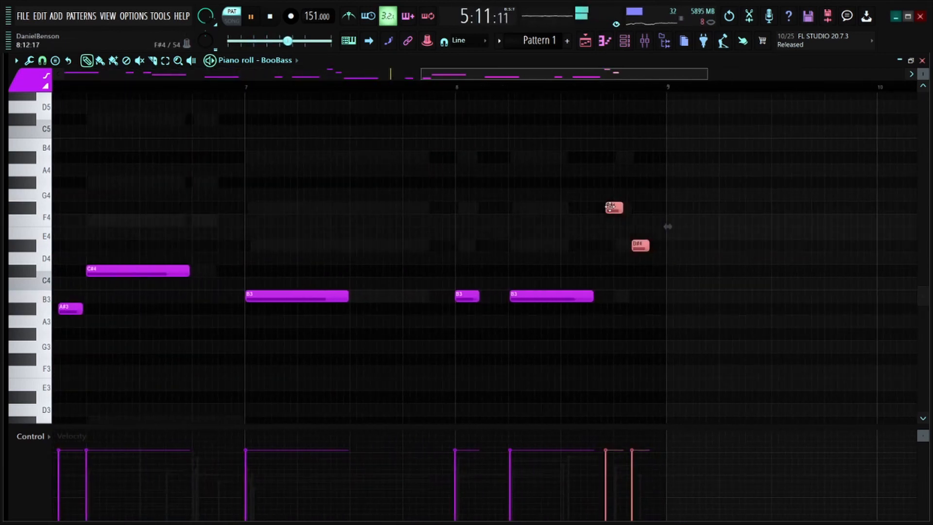
pyautogui.rightClick(609, 209)
pyautogui.rightClick(634, 247)
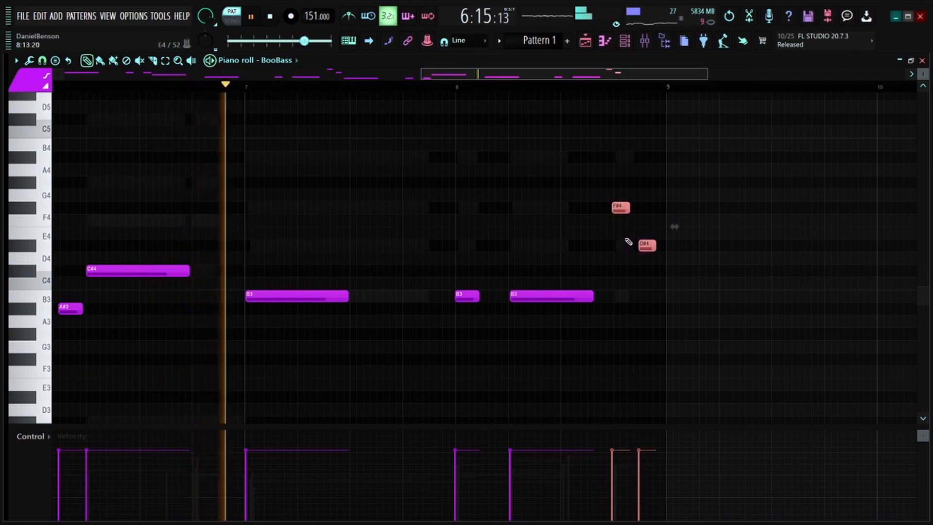
# Step: Add two short F#5 notes near the end of bar 8
pyautogui.scroll(4, 605, 299)
pyautogui.click(621, 245)
pyautogui.click(647, 245)
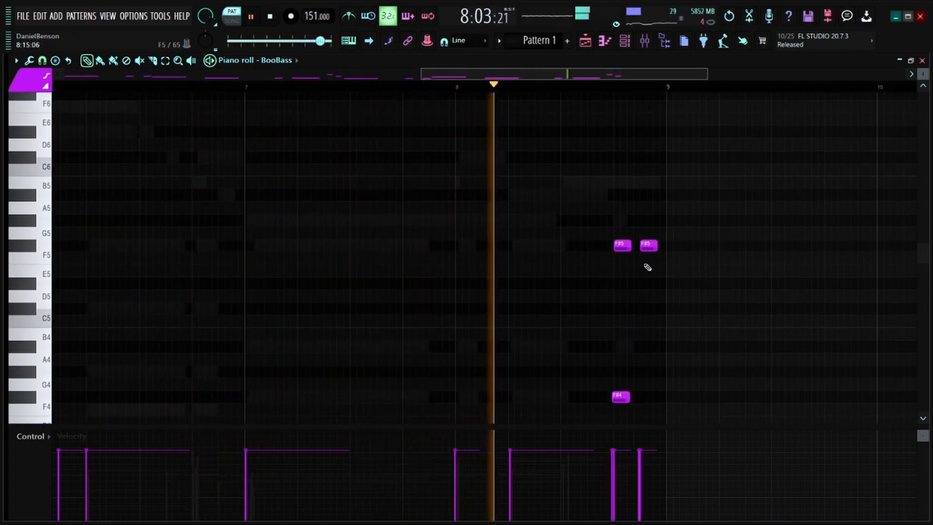
# Step: Replace the two short F#5 notes near the end of bar 8 with one D#5 note and unmute the melody channels
pyautogui.click(666, 258)
pyautogui.rightClick(664, 260)
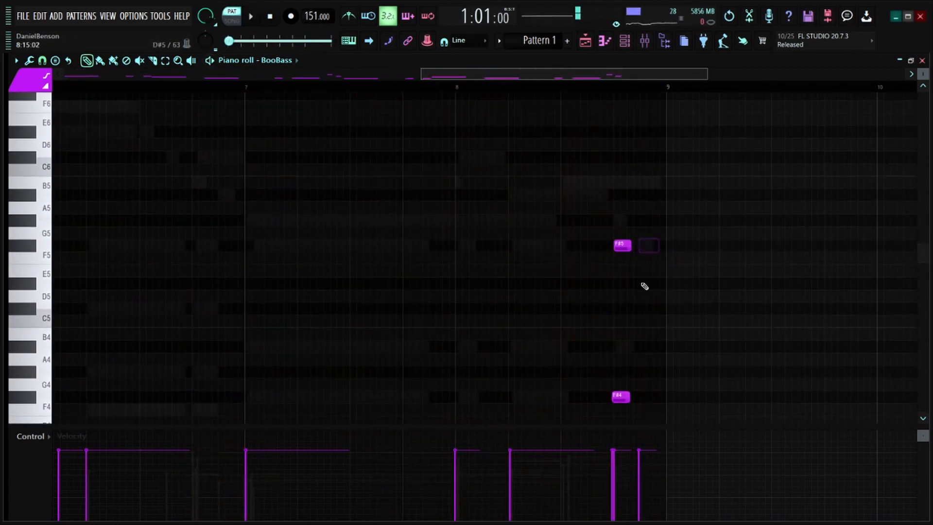
pyautogui.click(625, 43)
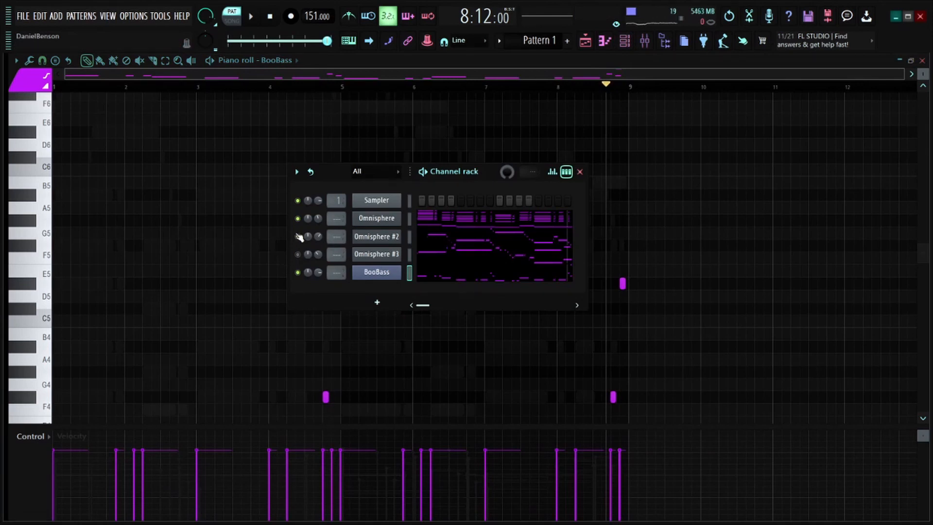
pyautogui.click(177, 182)
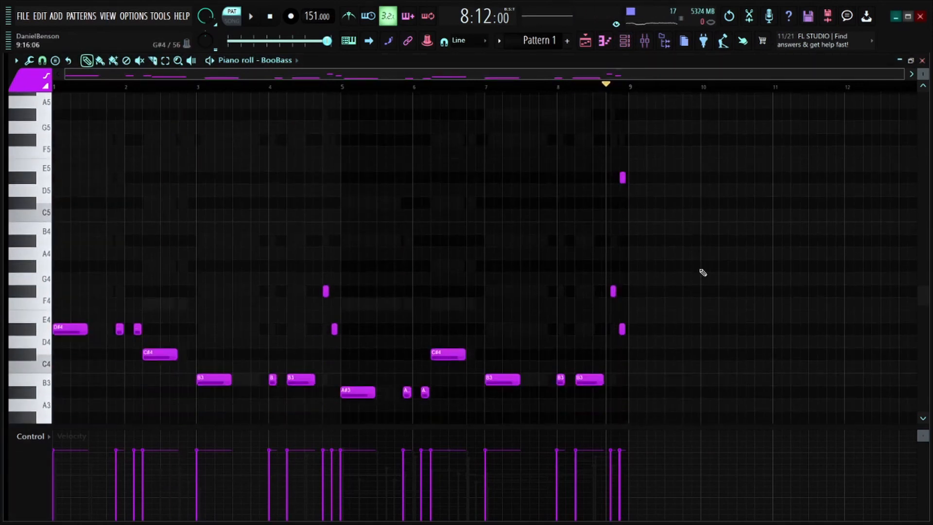
# Step: Select the closing high D#5 note in bar 8 and play the pattern to check the bassline
pyautogui.scroll(-2, 702, 270)
pyautogui.scroll(3, 612, 82)
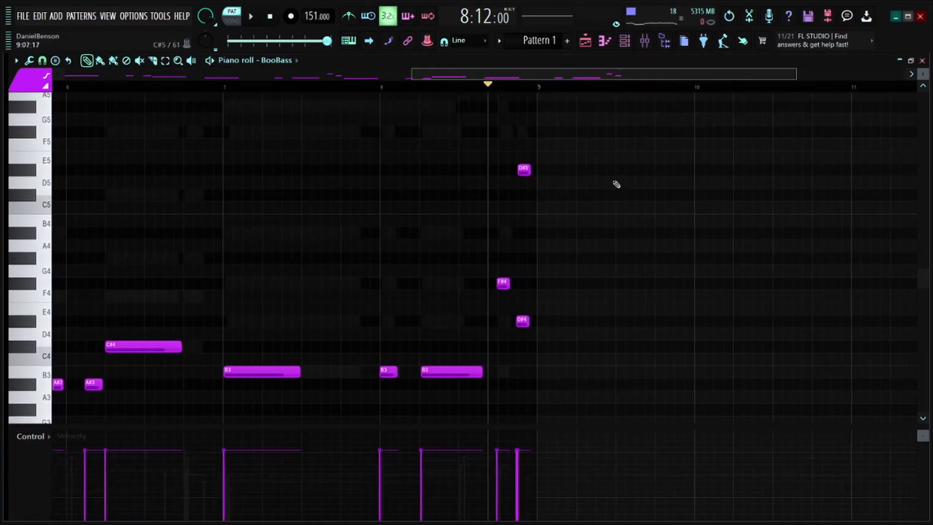
pyautogui.moveTo(613, 152); pyautogui.dragTo(475, 343)
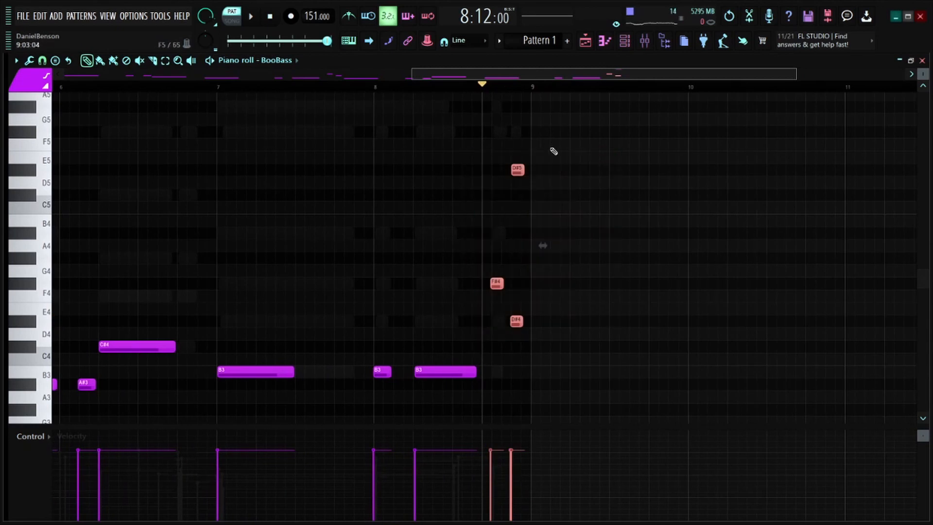
pyautogui.moveTo(554, 125); pyautogui.dragTo(511, 189)
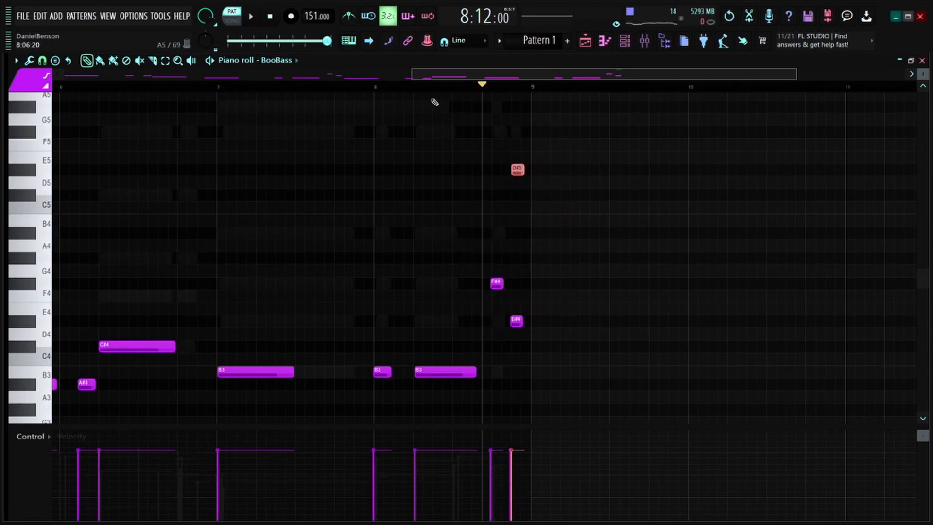
pyautogui.scroll(-4, 433, 89)
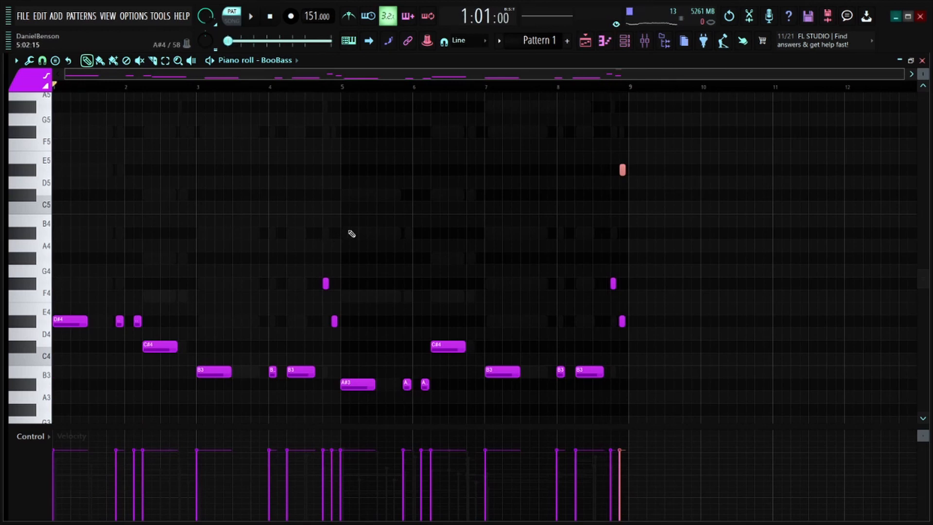
pyautogui.press('space')
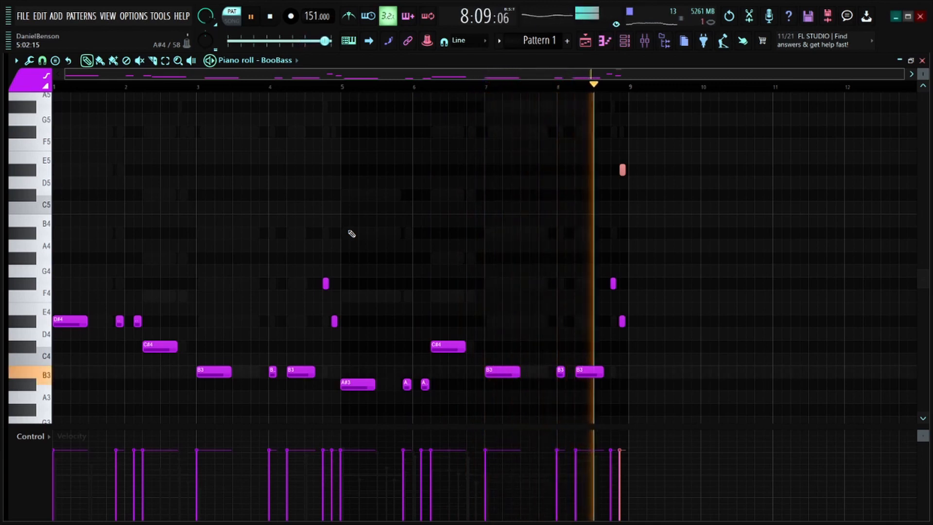
pyautogui.press('space')
# Step: Add another Omnisphere channel and browse its Keyboards category for a patch
pyautogui.click(624, 40)
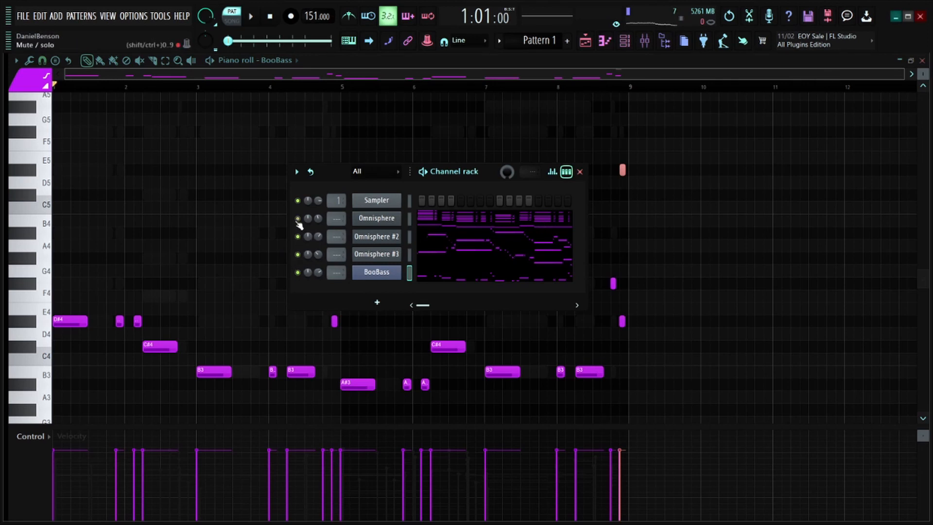
pyautogui.scroll(-1, 340, 311)
pyautogui.click(377, 302)
pyautogui.click(485, 252)
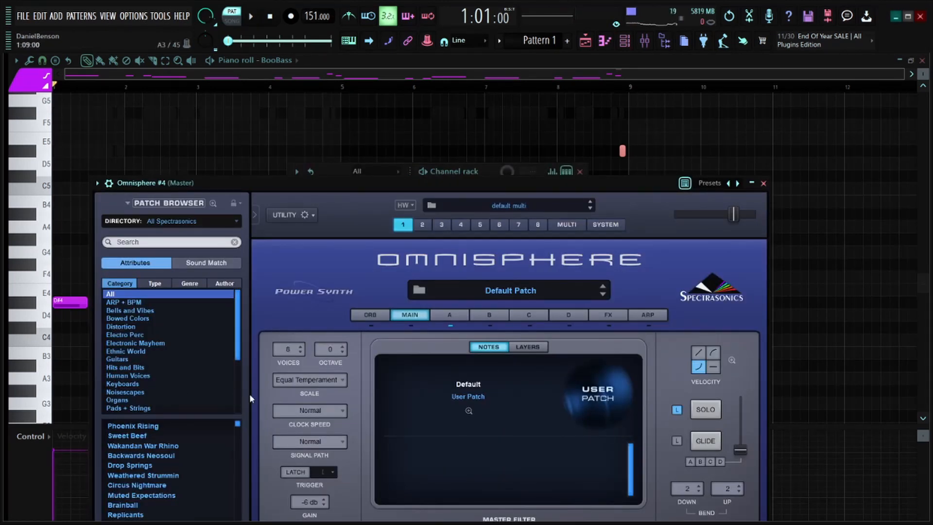
pyautogui.click(122, 383)
pyautogui.scroll(-5, 130, 462)
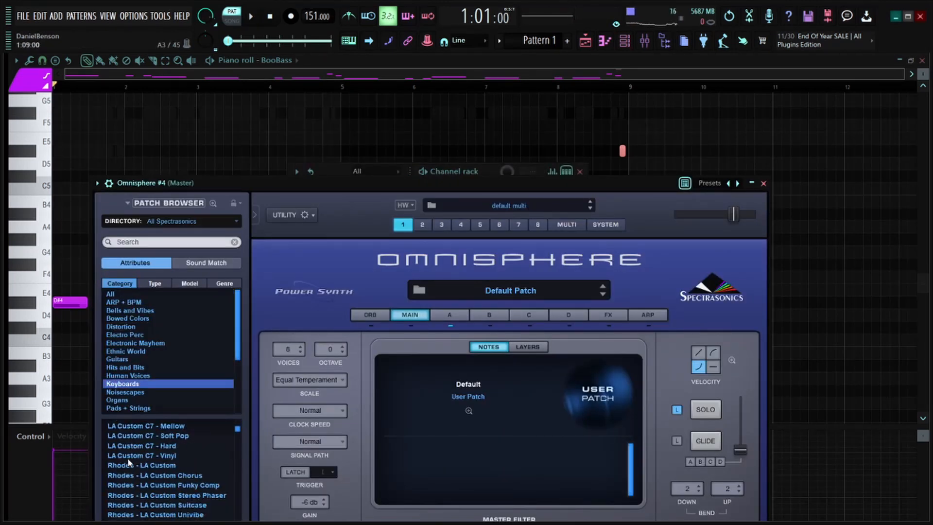
pyautogui.scroll(-3, 129, 461)
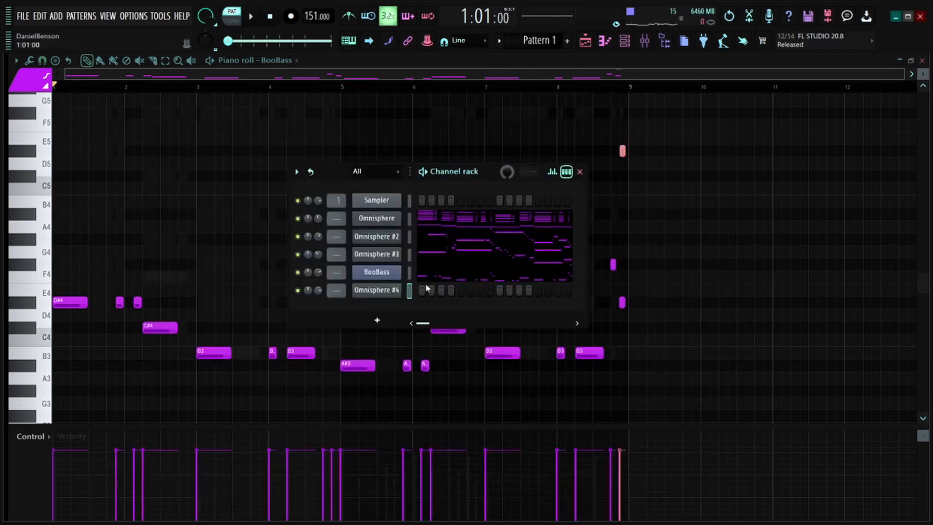
# Step: Move the Omnisphere #4 channel directly below Omnisphere and copy all of Omnisphere's chord notes into it
pyautogui.hotkey('alt', 'Up')
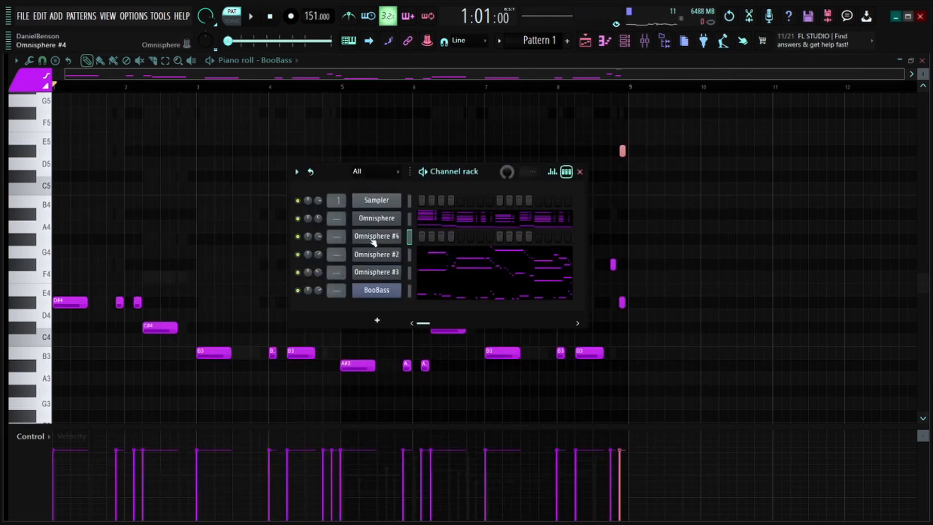
pyautogui.click(426, 220)
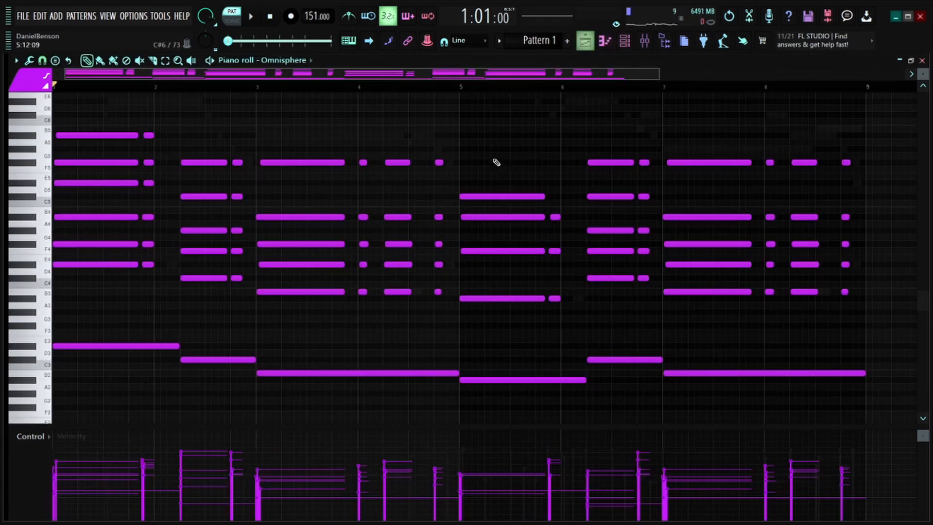
pyautogui.hotkey('ctrl', 'a')
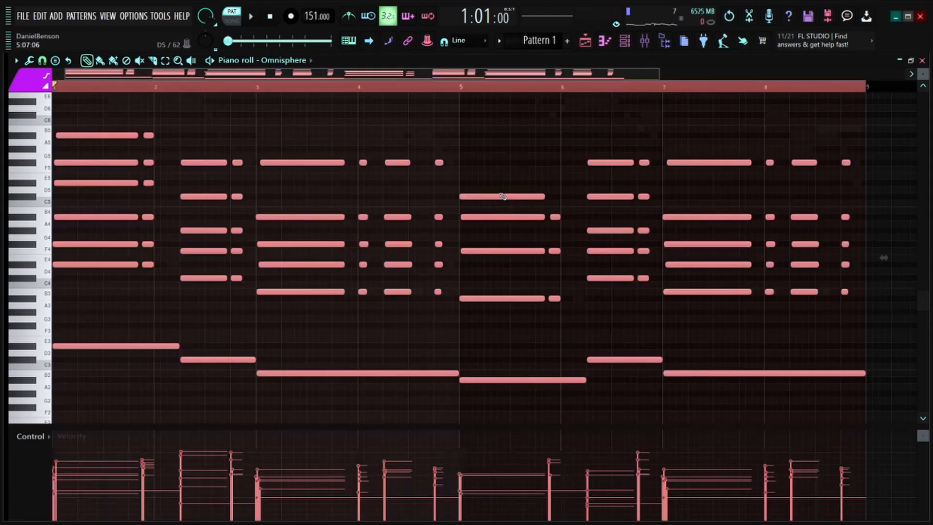
pyautogui.click(624, 41)
pyautogui.rightClick(398, 217)
pyautogui.click(418, 237)
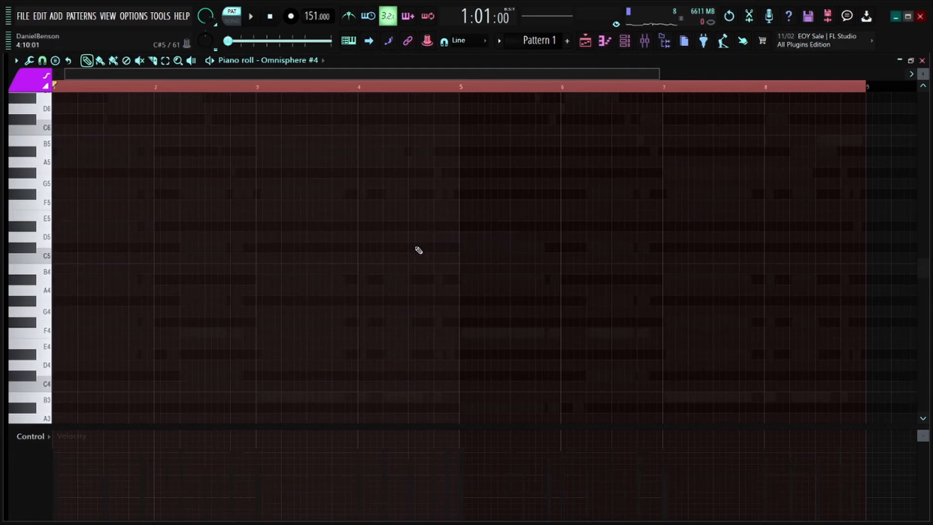
pyautogui.hotkey('ctrl', 'v')
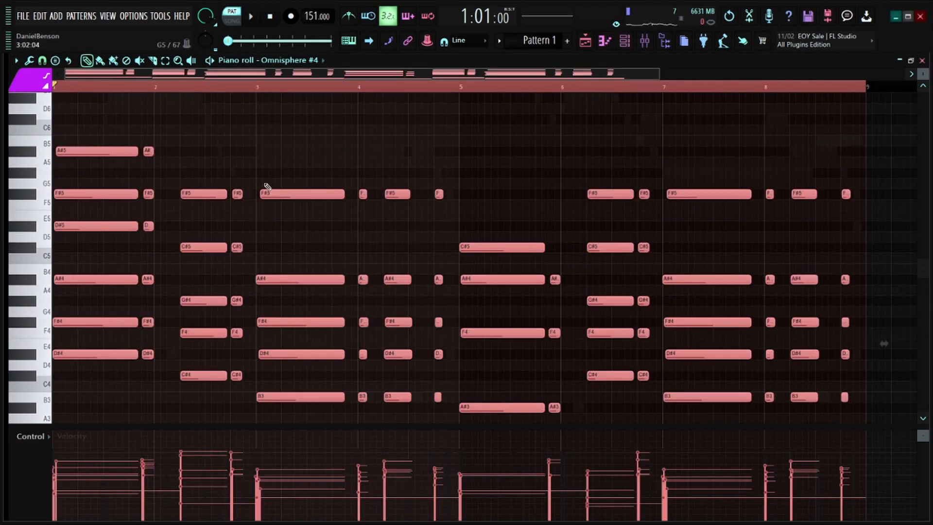
# Step: Delete the long low D#3, C#3, B2 and A#2 notes from Omnisphere #4
pyautogui.doubleClick(193, 99)
pyautogui.press('Escape')
pyautogui.rightClick(194, 99)
pyautogui.moveTo(195, 88); pyautogui.dragTo(24, 122)
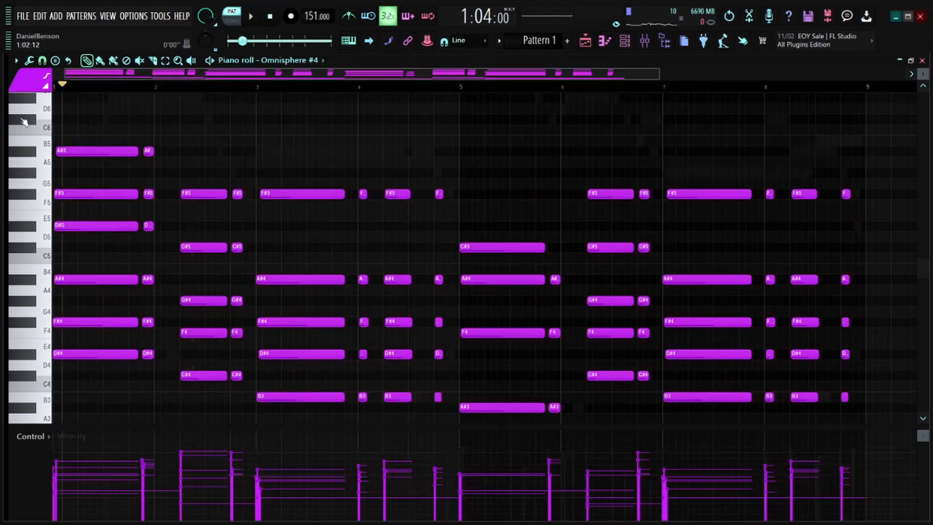
pyautogui.scroll(-6, 554, 218)
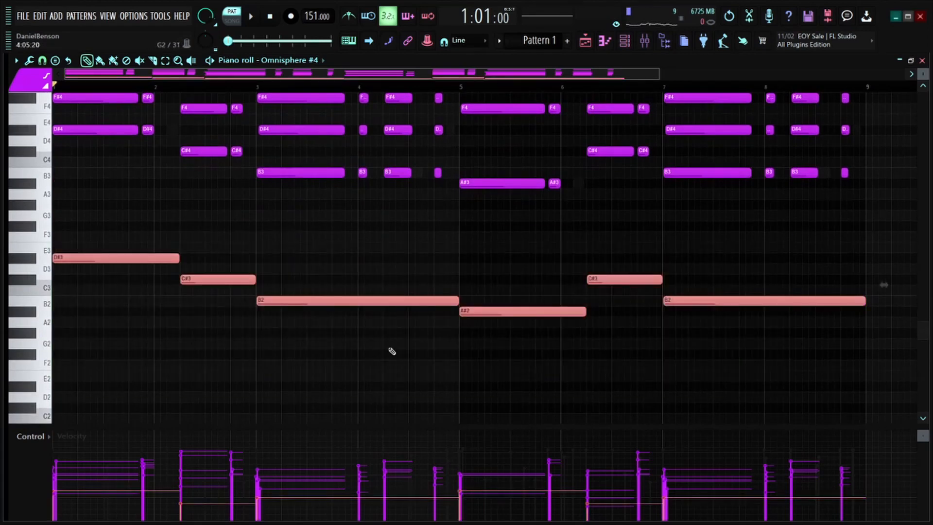
pyautogui.scroll(5, 272, 238)
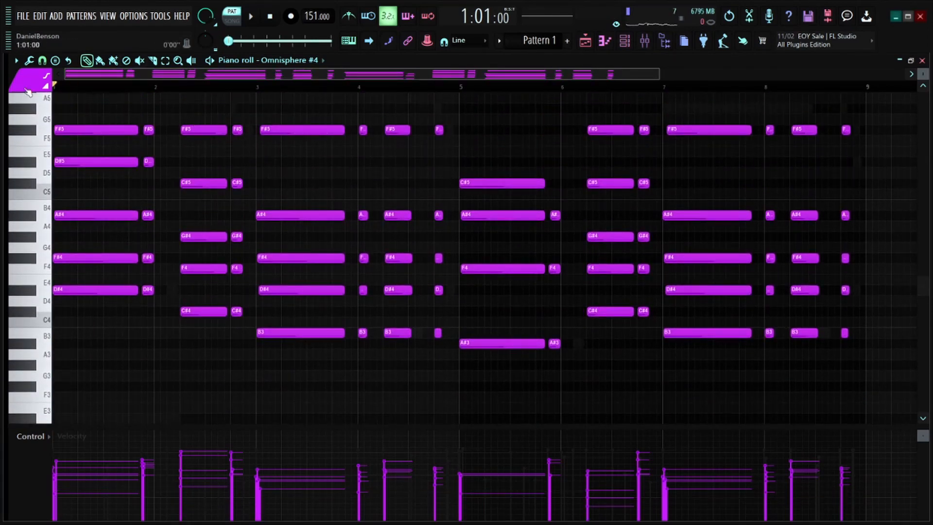
# Step: Mute Omnisphere #2, Omnisphere #3 and BooBass and play the two chord layers together
pyautogui.press('space')
pyautogui.press('space')
pyautogui.click(624, 41)
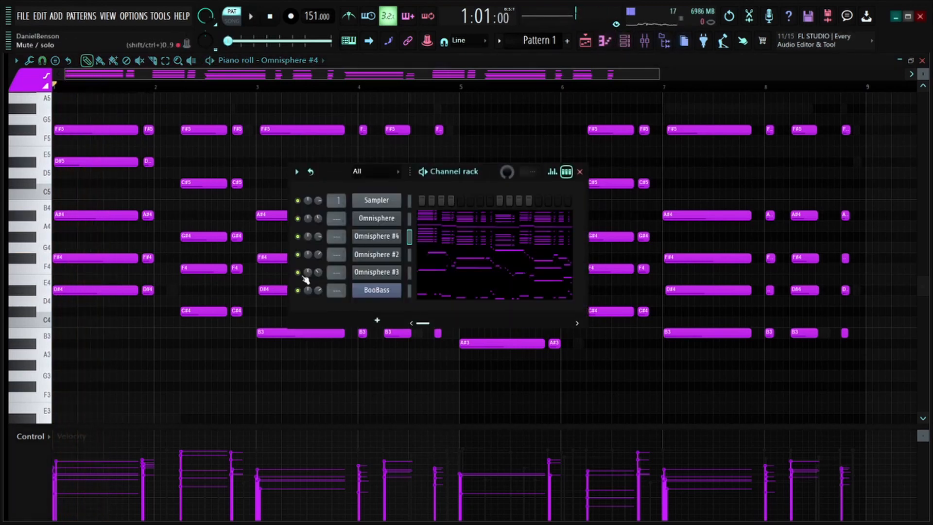
pyautogui.press('space')
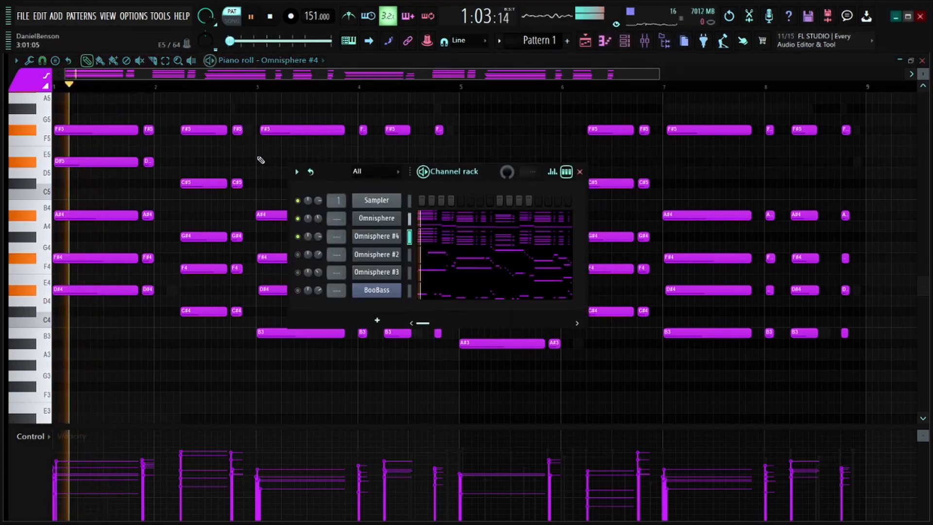
pyautogui.scroll(3, 130, 79)
pyautogui.click(115, 81)
pyautogui.moveTo(116, 81); pyautogui.dragTo(111, 81)
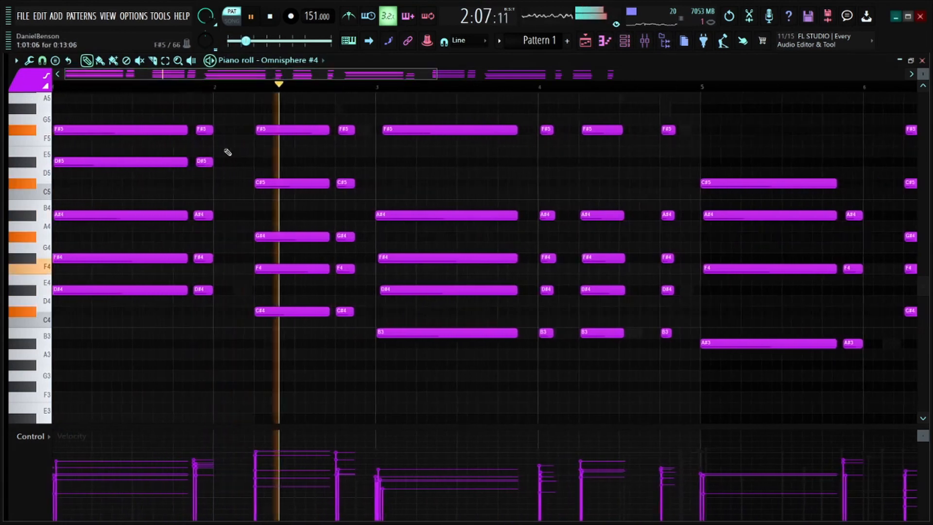
# Step: Delete the short chords at the start and end of bar 4 from Omnisphere #4
pyautogui.rightClick(549, 130)
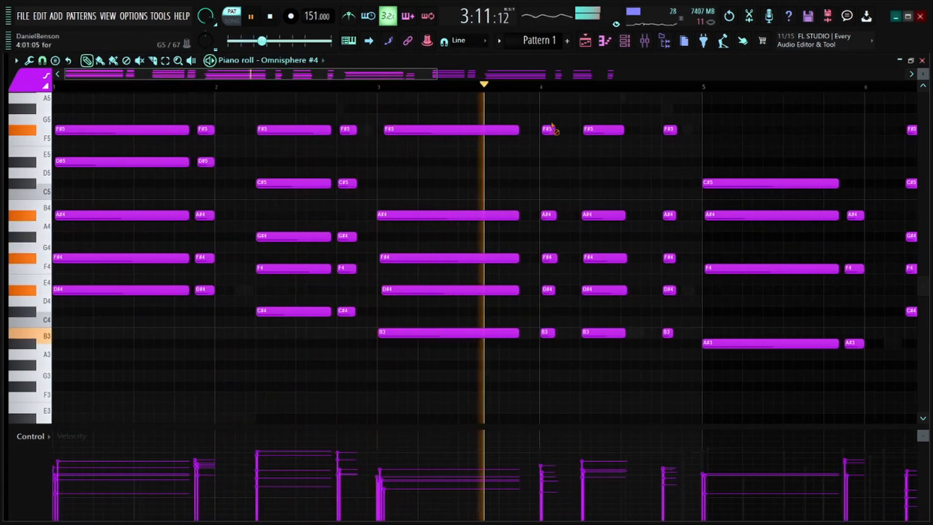
pyautogui.rightClick(549, 215)
pyautogui.rightClick(549, 258)
pyautogui.rightClick(548, 333)
pyautogui.rightClick(549, 290)
pyautogui.rightClick(670, 130)
pyautogui.rightClick(670, 216)
pyautogui.rightClick(670, 258)
pyautogui.rightClick(668, 333)
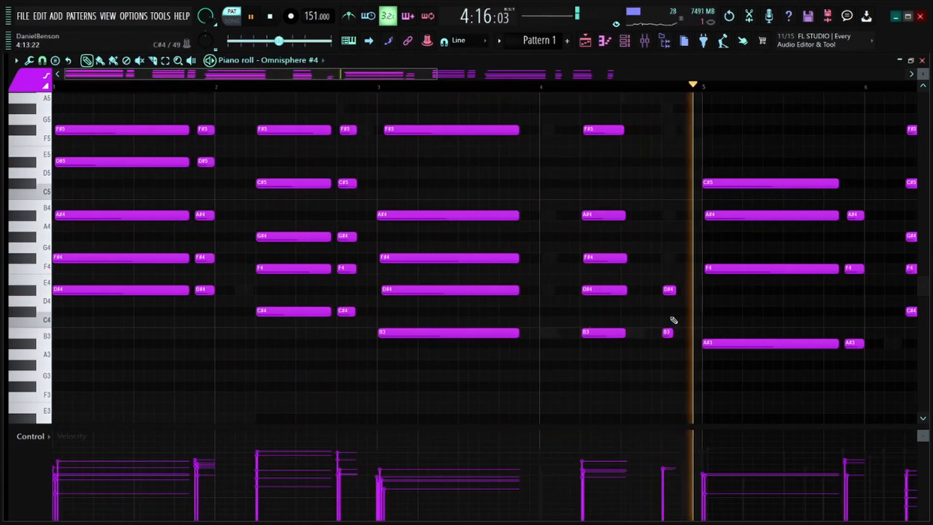
pyautogui.rightClick(669, 290)
# Step: Delete the matching short chords at the start and end of bar 8
pyautogui.scroll(-2, 498, 77)
pyautogui.scroll(-2, 498, 88)
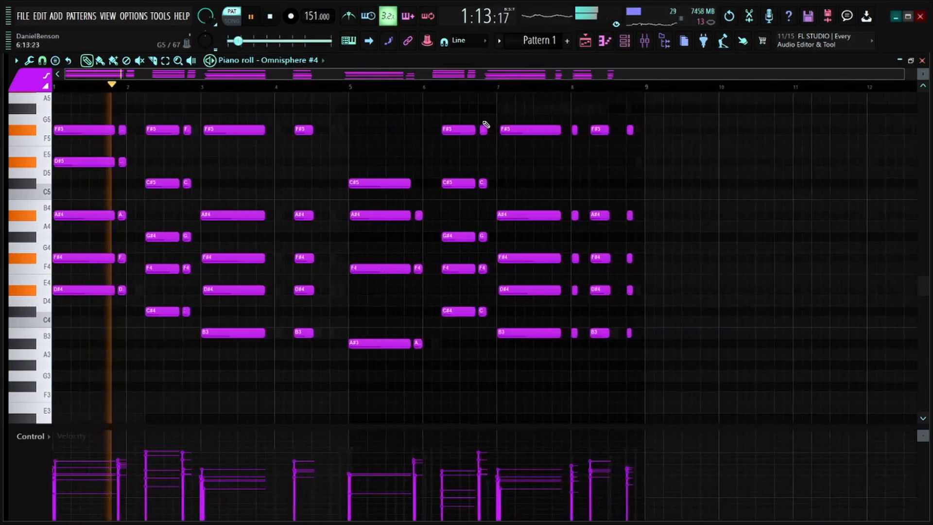
pyautogui.moveTo(558, 116); pyautogui.dragTo(560, 333)
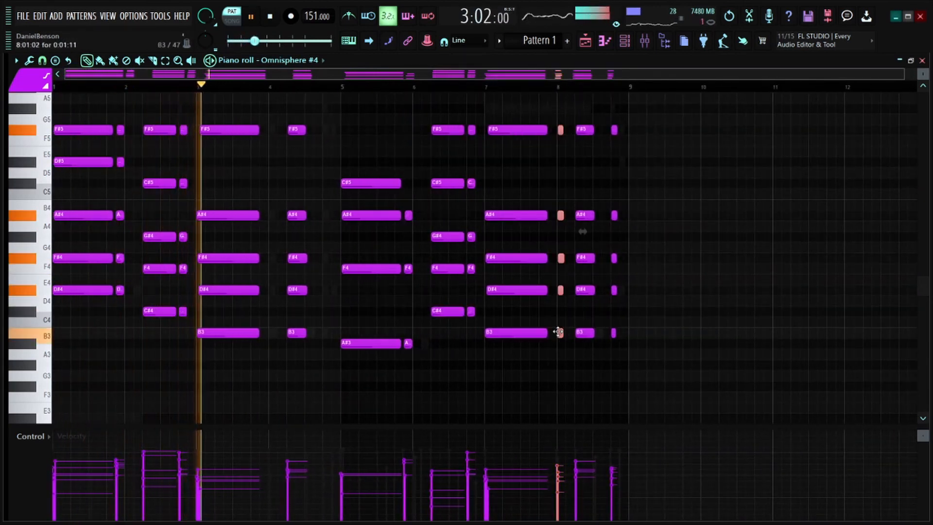
pyautogui.press('Delete')
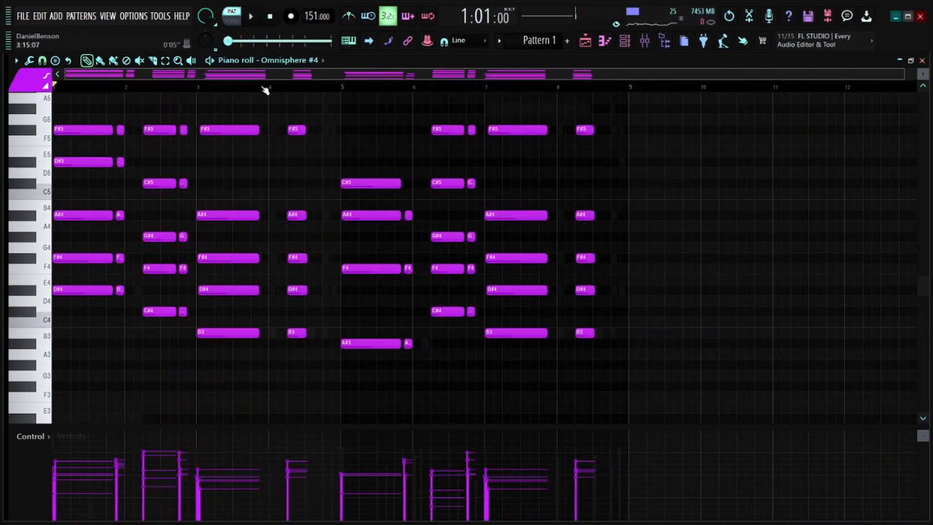
pyautogui.scroll(4, 146, 81)
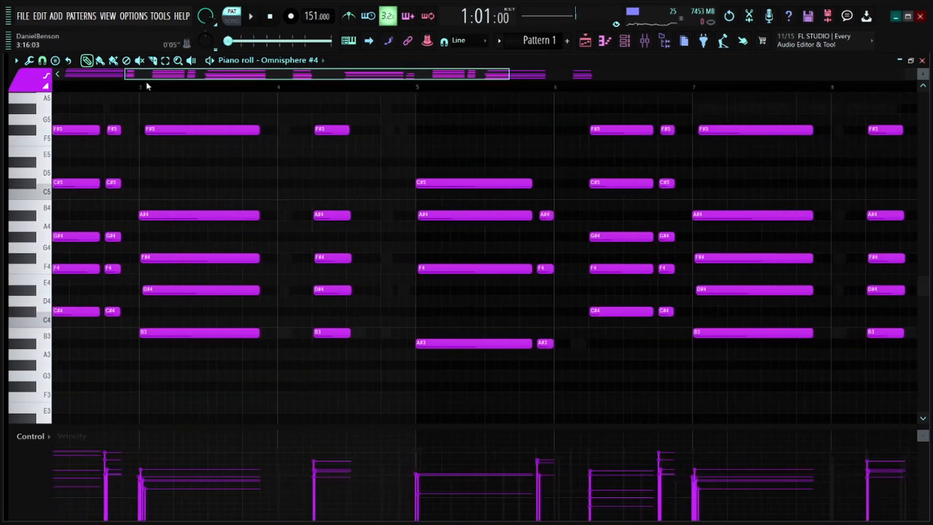
pyautogui.moveTo(543, 105); pyautogui.dragTo(525, 380)
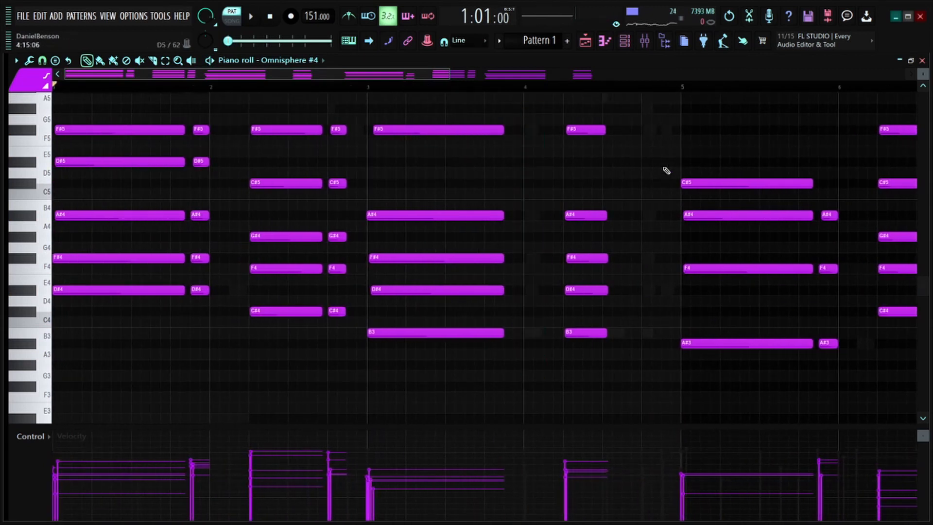
pyautogui.moveTo(659, 135); pyautogui.dragTo(653, 390)
# Step: Randomize the velocity of all Omnisphere #4 notes by 21% with bipolar levels, auditioning the result before accepting it
pyautogui.hotkey('ctrl', 'a')
pyautogui.hotkey('alt', 'r')
pyautogui.scroll(3, 635, 383)
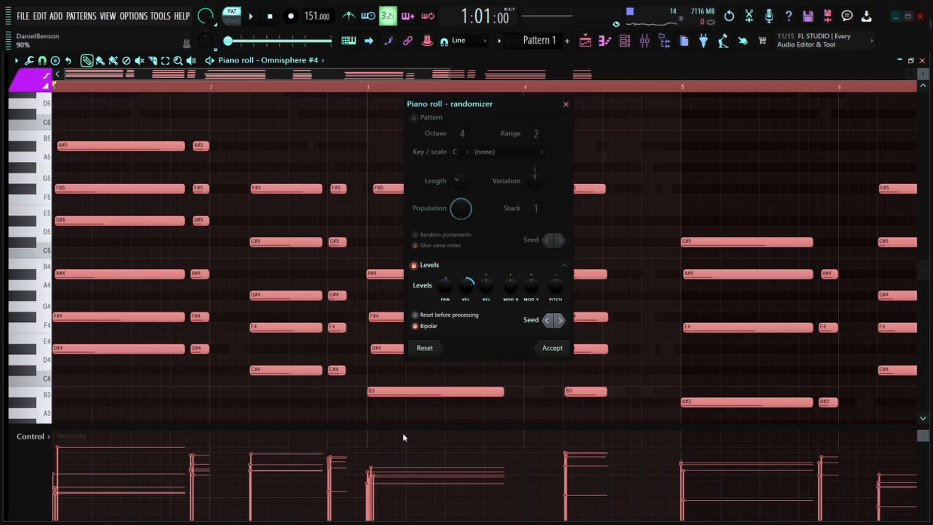
pyautogui.moveTo(467, 297)
pyautogui.mouseDown()
pyautogui.moveTo(467, 315)
pyautogui.moveTo(467, 282)
pyautogui.moveTo(474, 288)
pyautogui.mouseUp()
pyautogui.press('space')
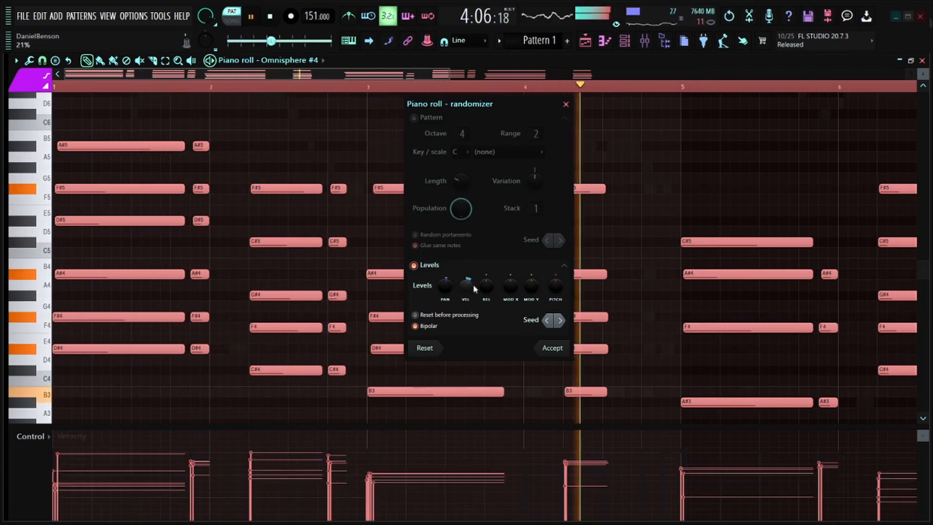
pyautogui.click(547, 347)
pyautogui.press('space')
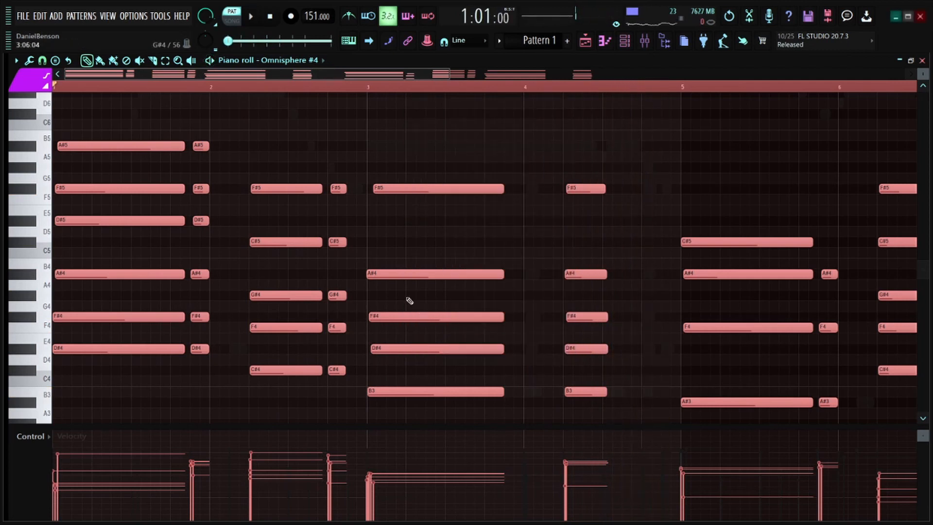
# Step: Lower the velocity of all the selected Omnisphere #4 notes and play the pattern
pyautogui.scroll(-6, 360, 315)
pyautogui.scroll(2, 359, 314)
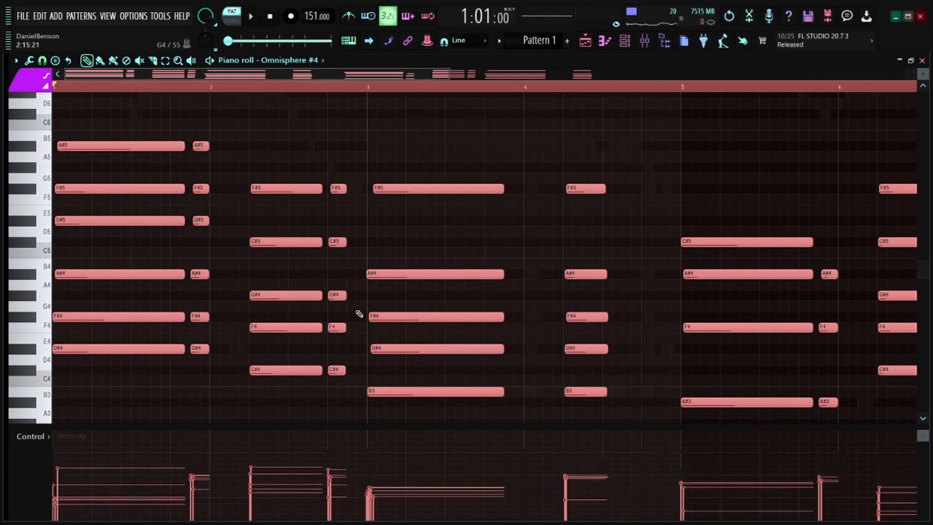
pyautogui.scroll(-7, 347, 89)
pyautogui.press('space')
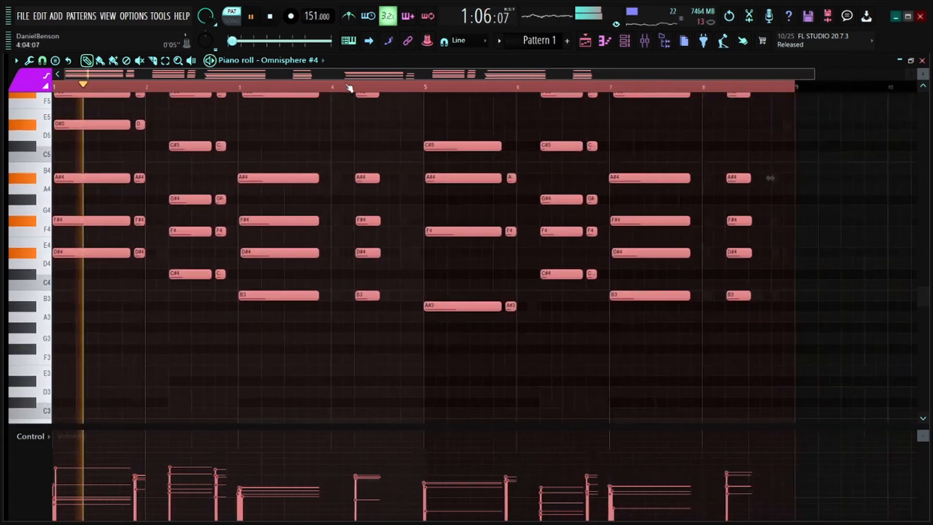
# Step: Audition the pattern from bar 3 and bring up the list of all instrument channels
pyautogui.click(254, 86)
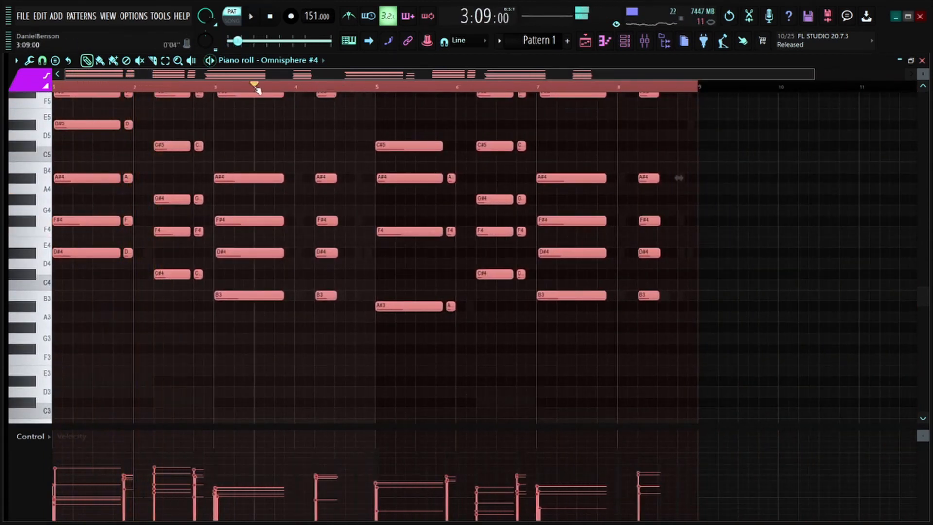
pyautogui.press('space')
pyautogui.press('F6')
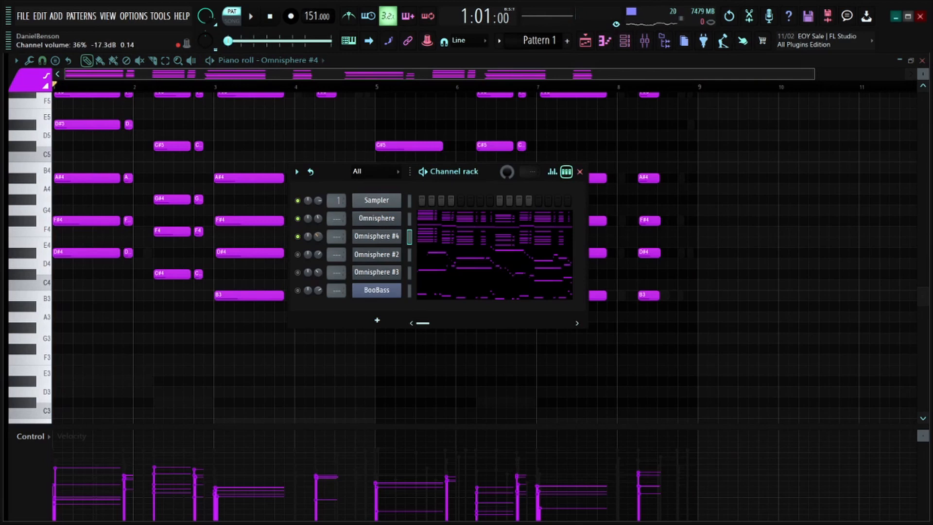
pyautogui.press('space')
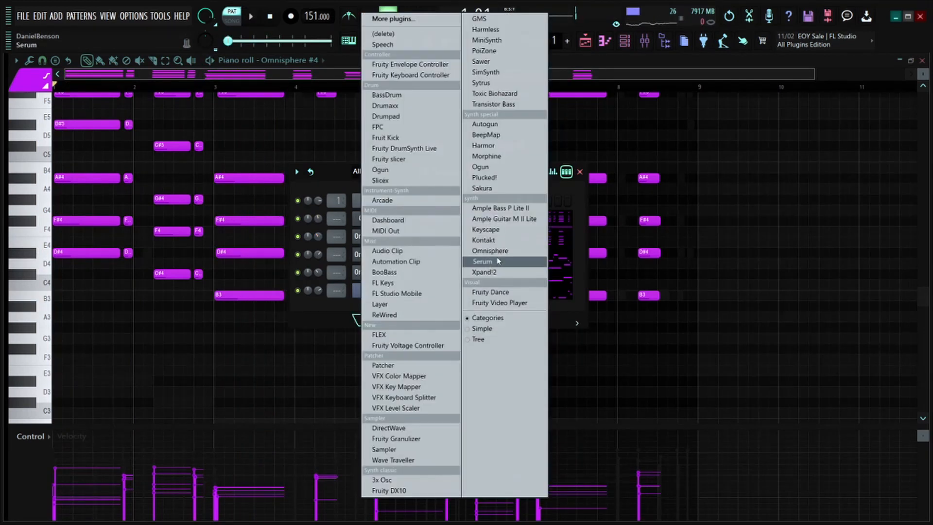
# Step: Add another Omnisphere instrument with the Bluesy Lead guitar patch and move its channel above BooBass
pyautogui.click(500, 251)
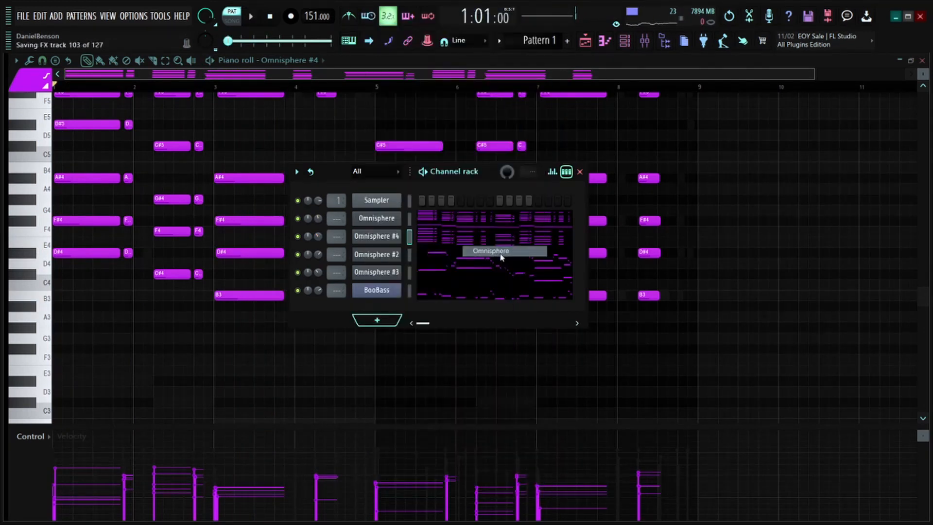
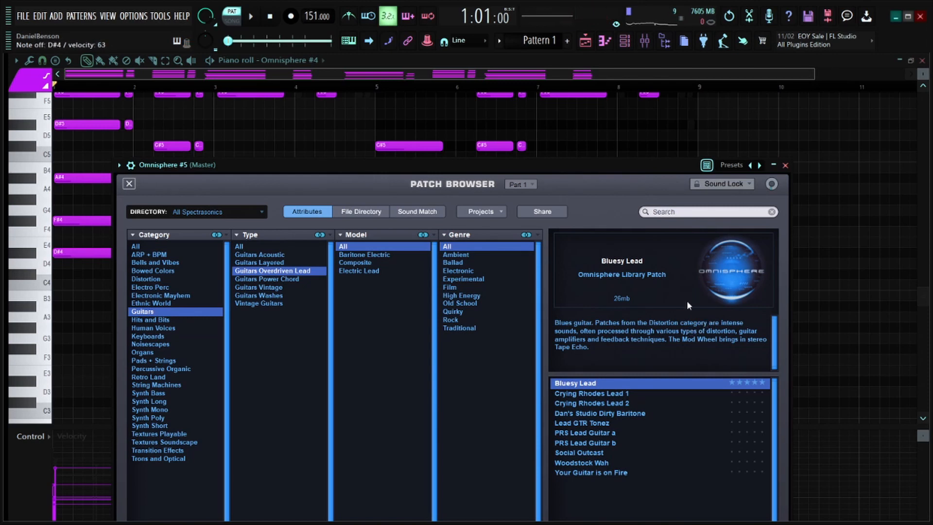
pyautogui.click(212, 515)
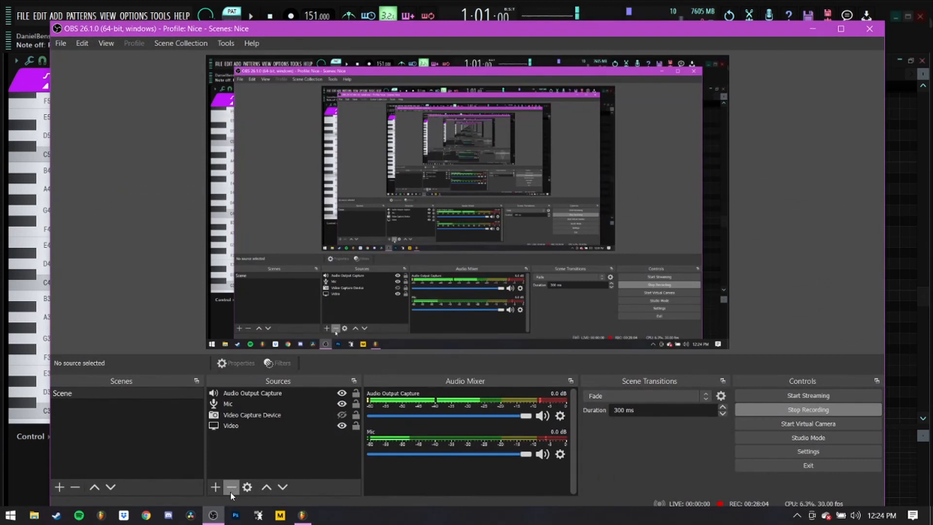
pyautogui.click(812, 29)
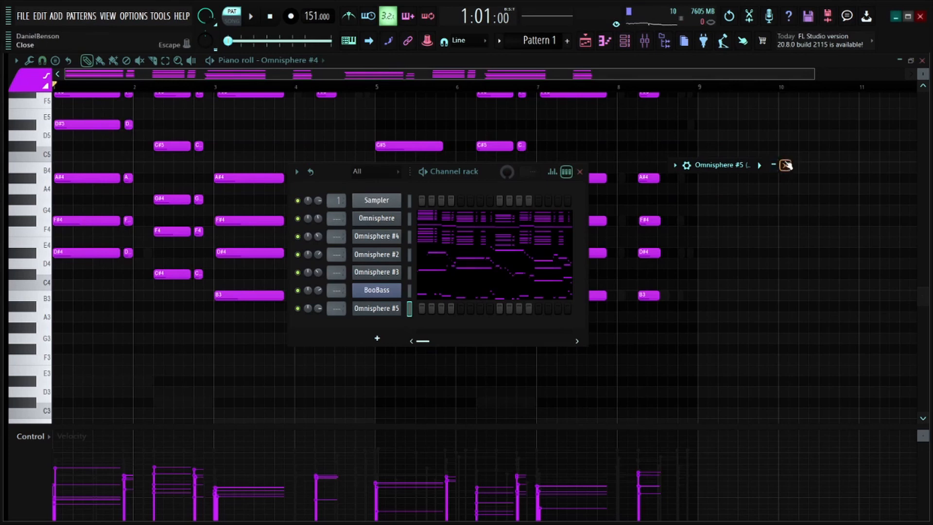
pyautogui.hotkey('alt', 'Up')
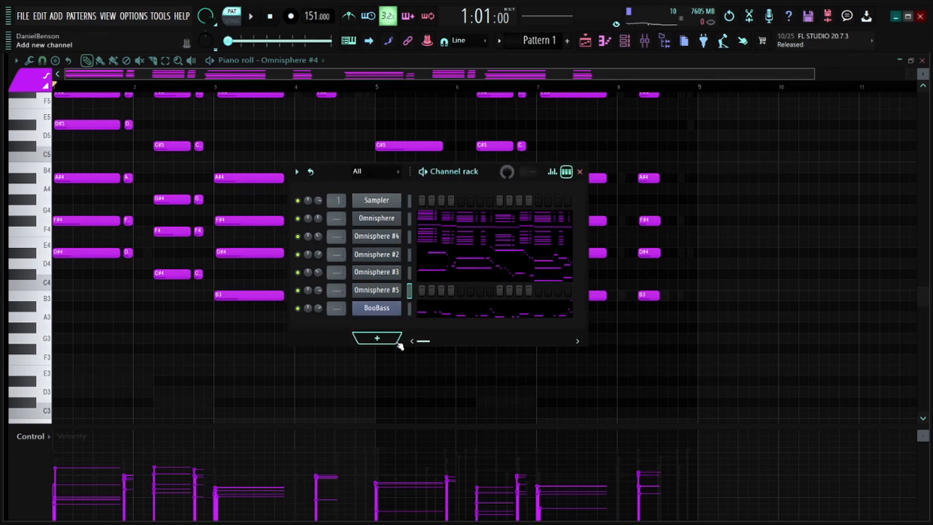
# Step: Open the Omnisphere #5 piano roll and play the pattern while rehearsing a lead melody
pyautogui.rightClick(385, 293)
pyautogui.click(420, 292)
pyautogui.press('space')
pyautogui.scroll(3, 208, 75)
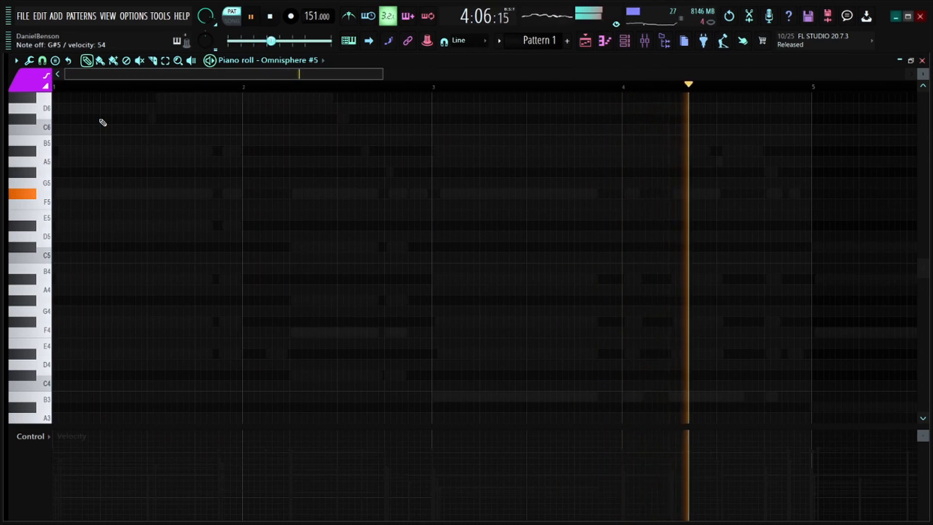
pyautogui.press('space')
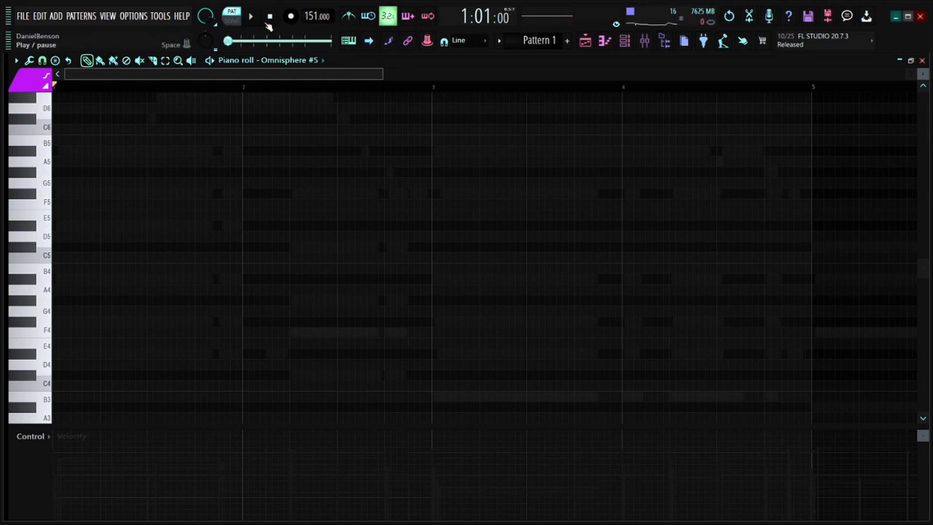
# Step: Record a live Omnisphere #5 lead phrase of short F#5, G#5 and long F#5, repeating it in the second four bars
pyautogui.click(291, 16)
pyautogui.click(470, 319)
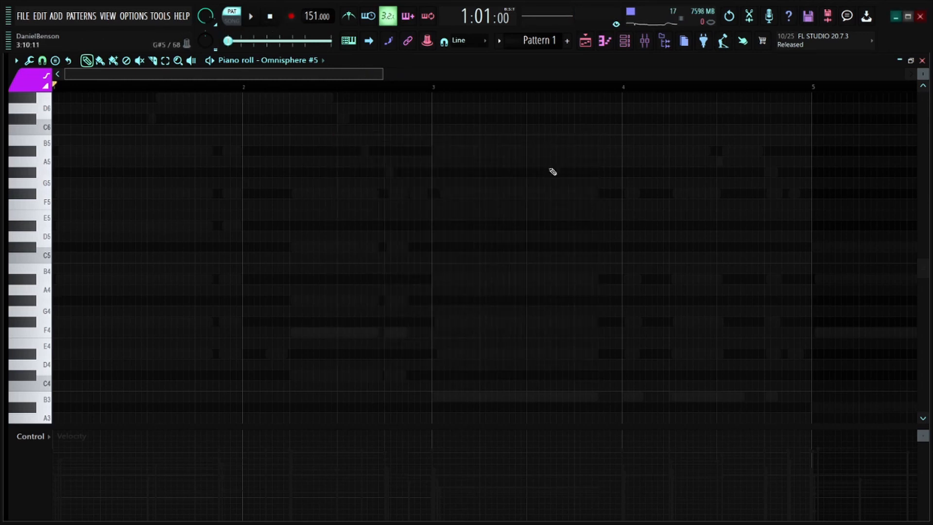
pyautogui.press('space')
pyautogui.click(349, 17)
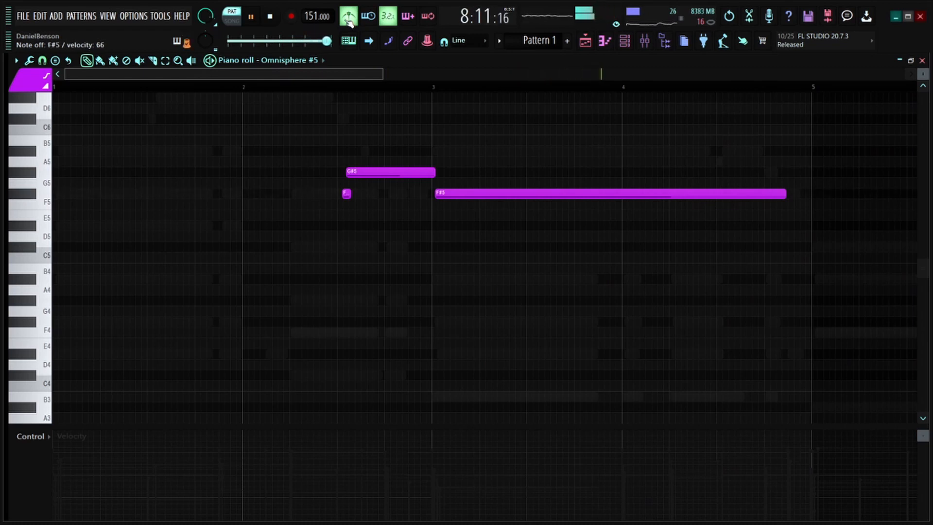
pyautogui.click(294, 17)
# Step: Select all the recorded Omnisphere #5 notes, quantize their timing and lower their velocity
pyautogui.scroll(-3, 331, 95)
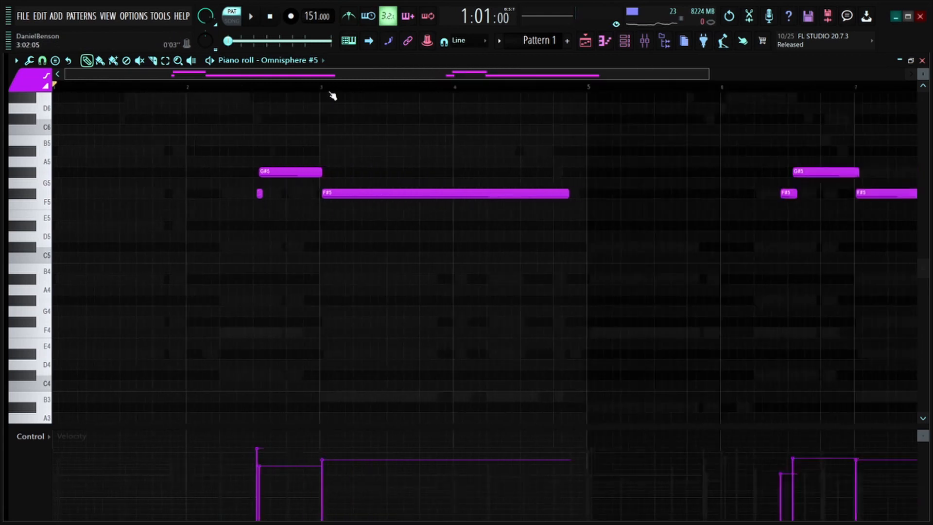
pyautogui.scroll(3, 331, 94)
pyautogui.moveTo(330, 77); pyautogui.dragTo(220, 90)
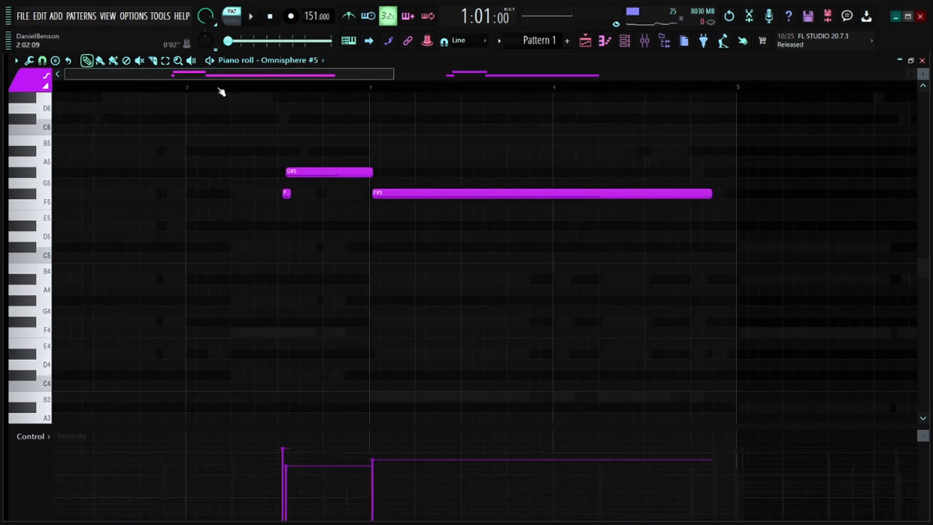
pyautogui.hotkey('ctrl', 'a')
pyautogui.scroll(-3, 362, 93)
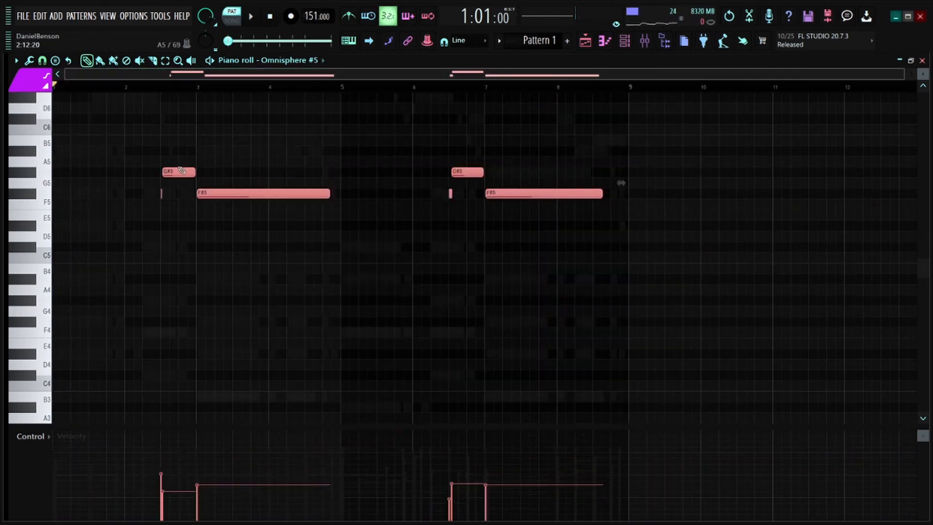
# Step: Play the pattern from bar 2, adding a trial C#6 note in bar 4 and removing it
pyautogui.click(154, 86)
pyautogui.press('space')
pyautogui.click(305, 120)
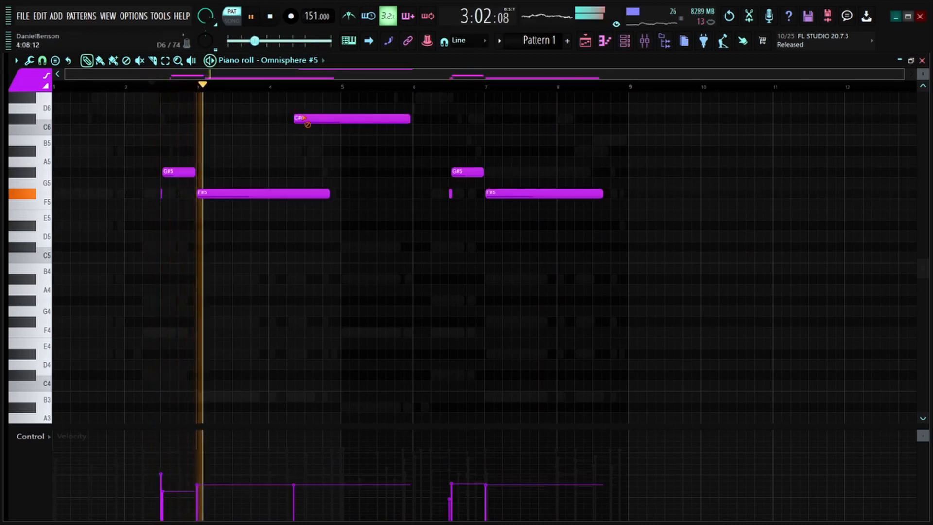
pyautogui.rightClick(306, 120)
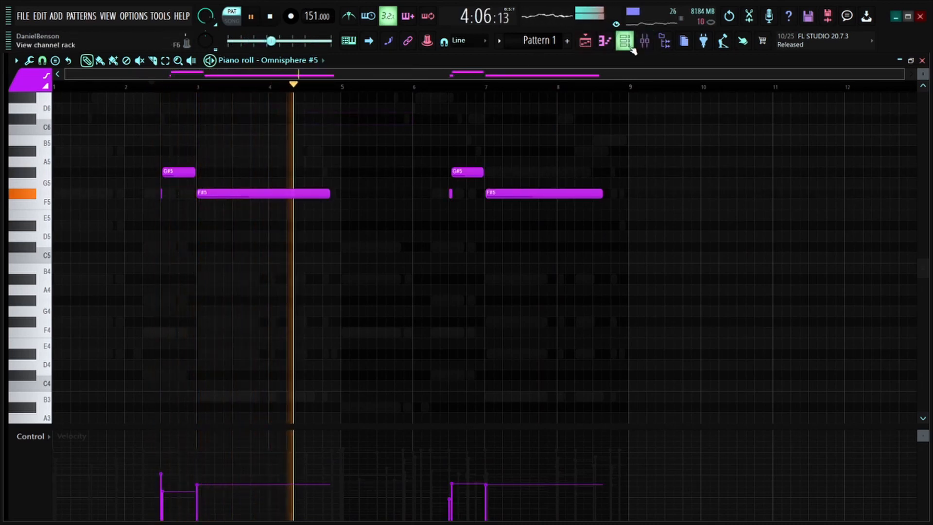
# Step: Play the full pattern from the start with the channel rack open to hear all the parts together
pyautogui.click(625, 42)
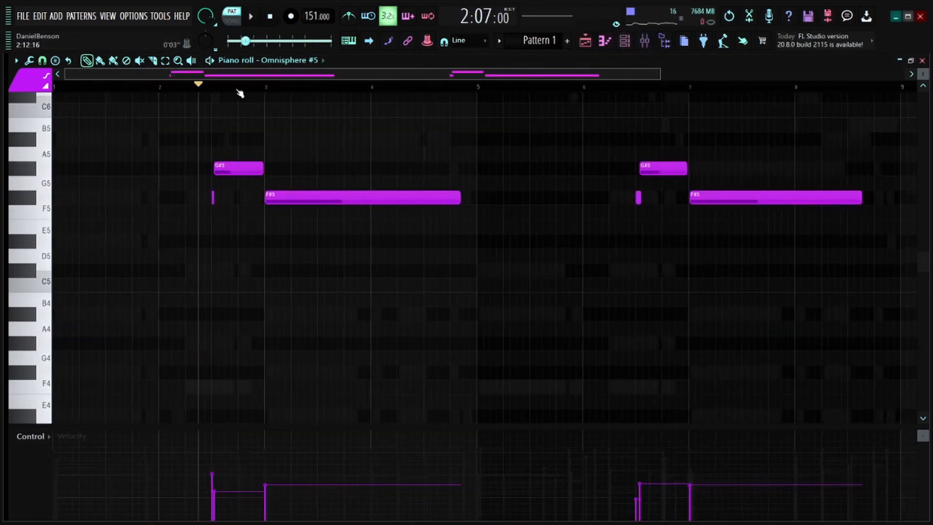
pyautogui.scroll(-3, 239, 91)
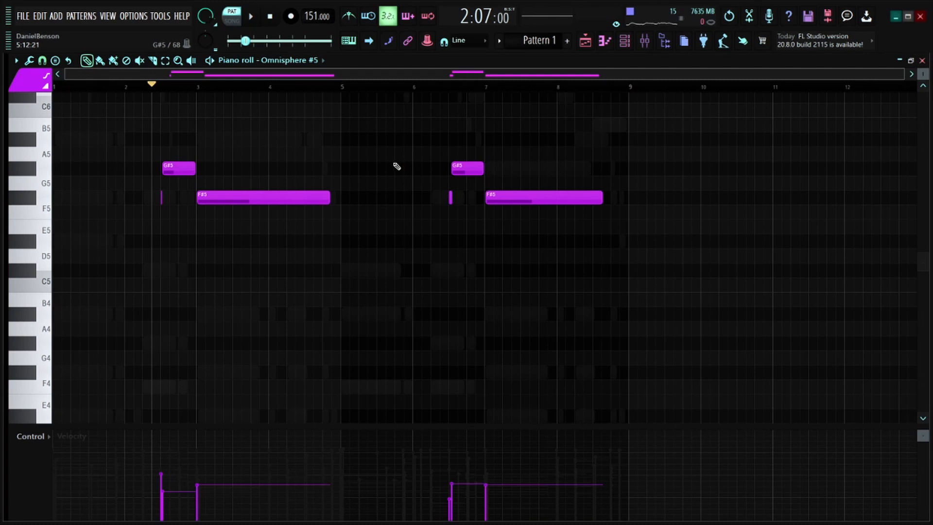
pyautogui.scroll(4, 207, 90)
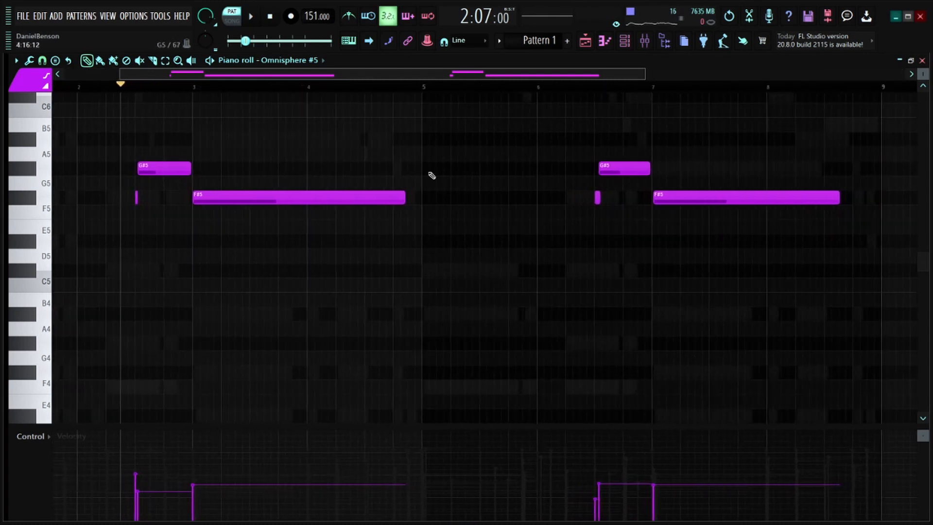
pyautogui.scroll(-3, 142, 86)
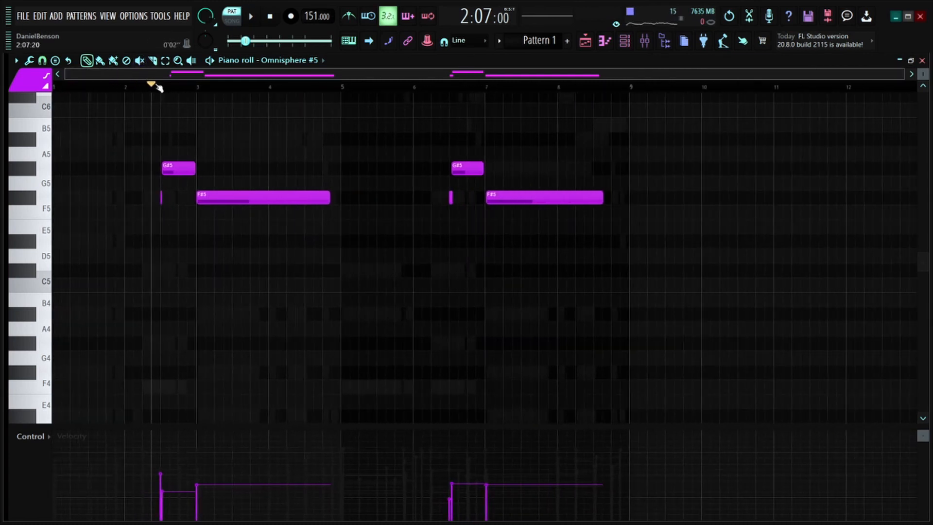
pyautogui.click(625, 41)
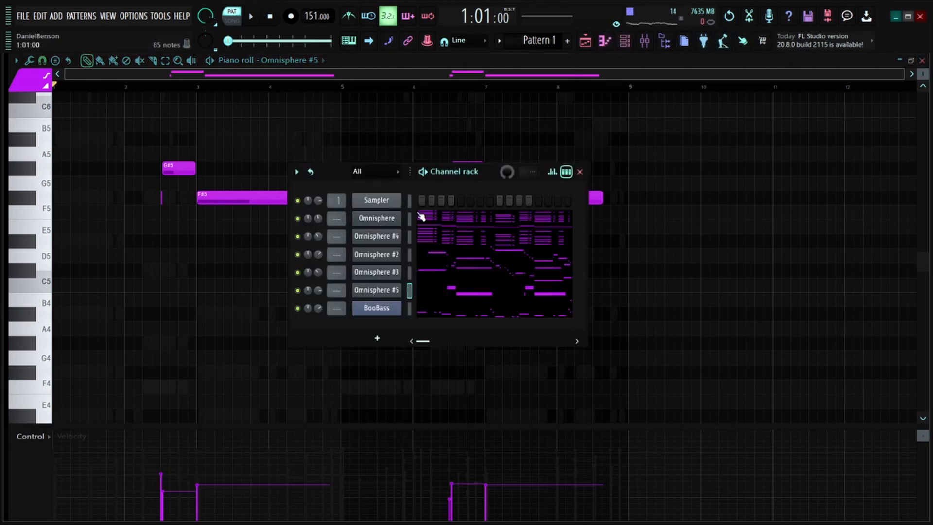
pyautogui.press('space')
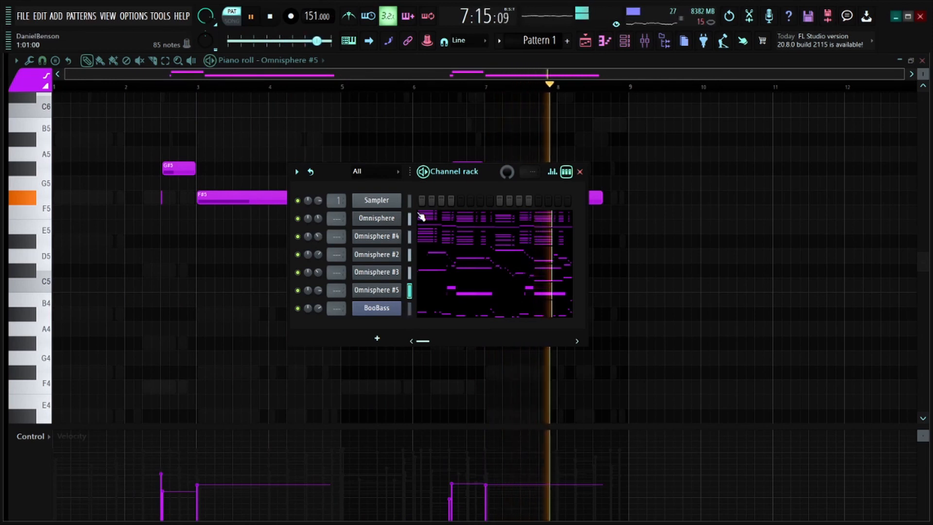
pyautogui.press('space')
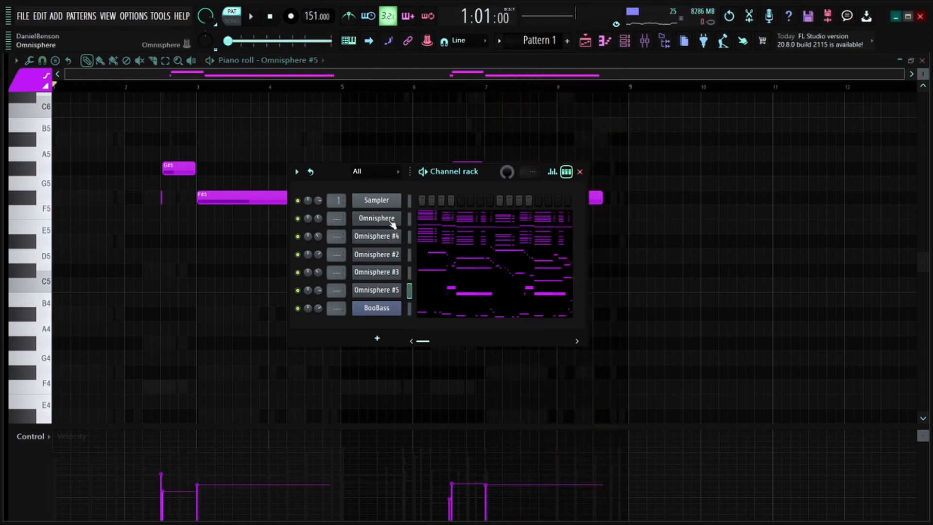
# Step: Route all the instrument channels from Omnisphere through BooBass to their own mixer tracks 1 to 6
pyautogui.moveTo(409, 223); pyautogui.dragTo(410, 308)
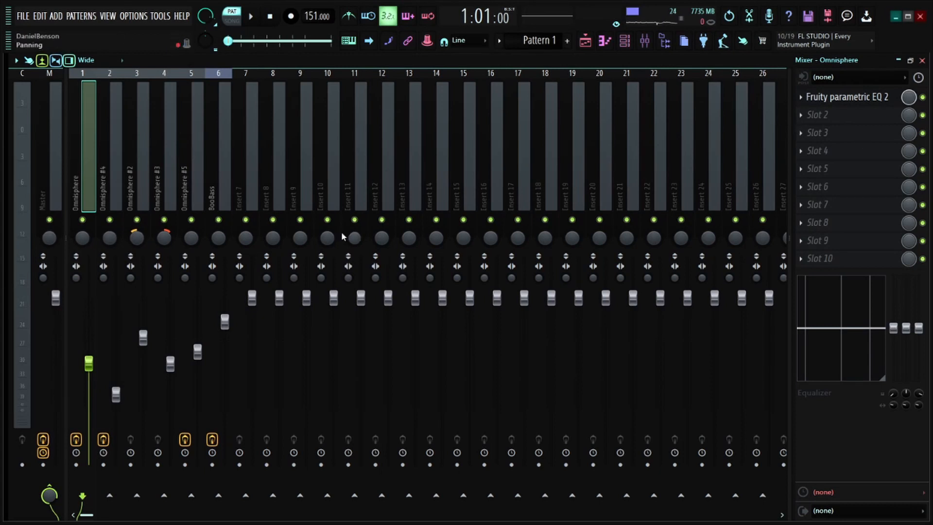
# Step: Examine the Fruity parametric EQ 2 curve on the Omnisphere mixer track
pyautogui.click(855, 97)
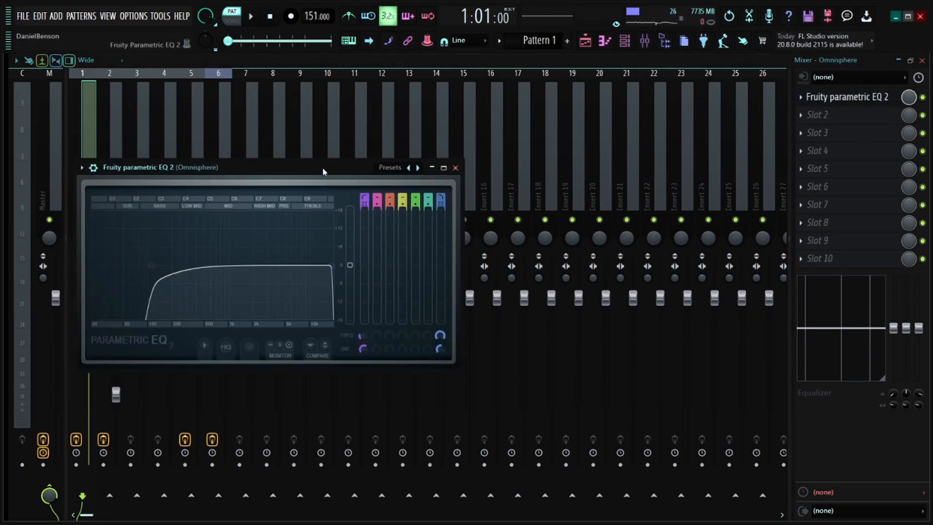
pyautogui.moveTo(323, 171); pyautogui.dragTo(386, 239)
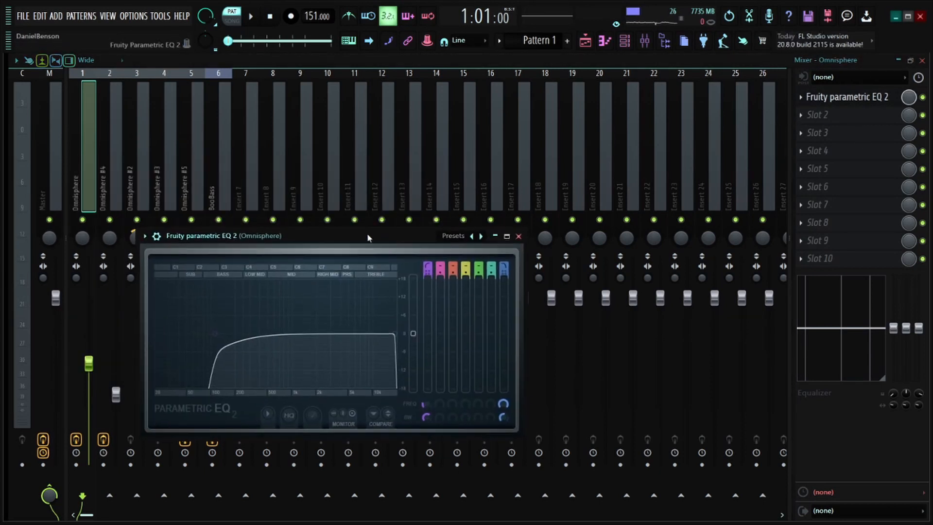
pyautogui.click(516, 237)
# Step: Review the Fruity parametric EQ 2, Fruity Reeverb 2 and Ozone Imager 2 settings on the Omnisphere #4 mixer track
pyautogui.click(109, 174)
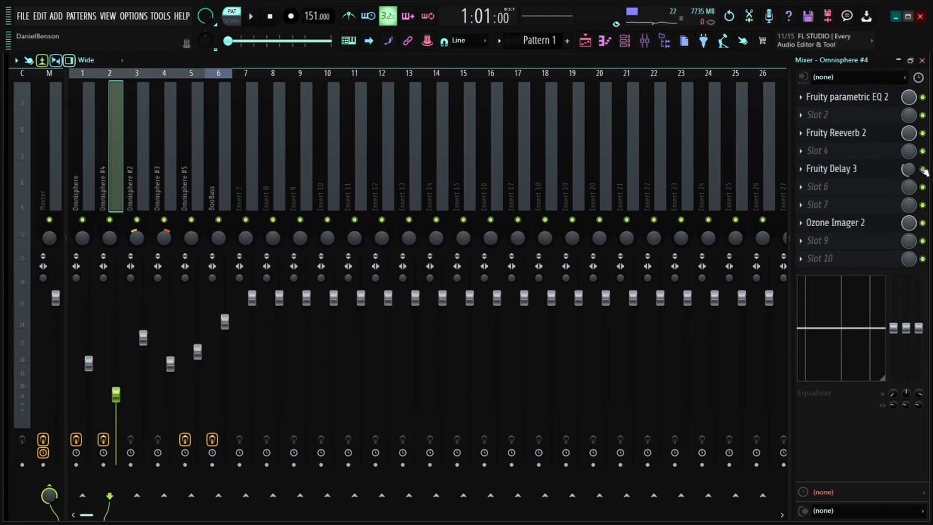
pyautogui.click(855, 97)
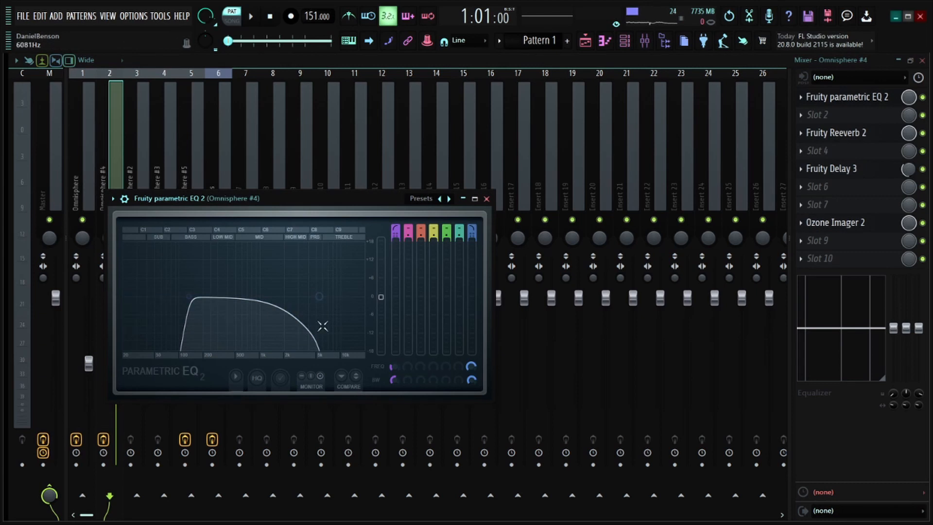
pyautogui.click(484, 201)
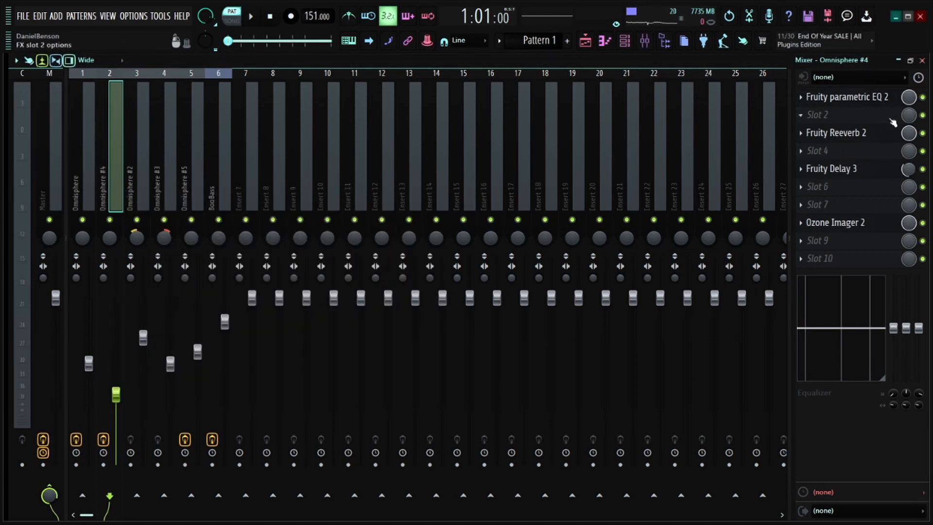
pyautogui.click(882, 133)
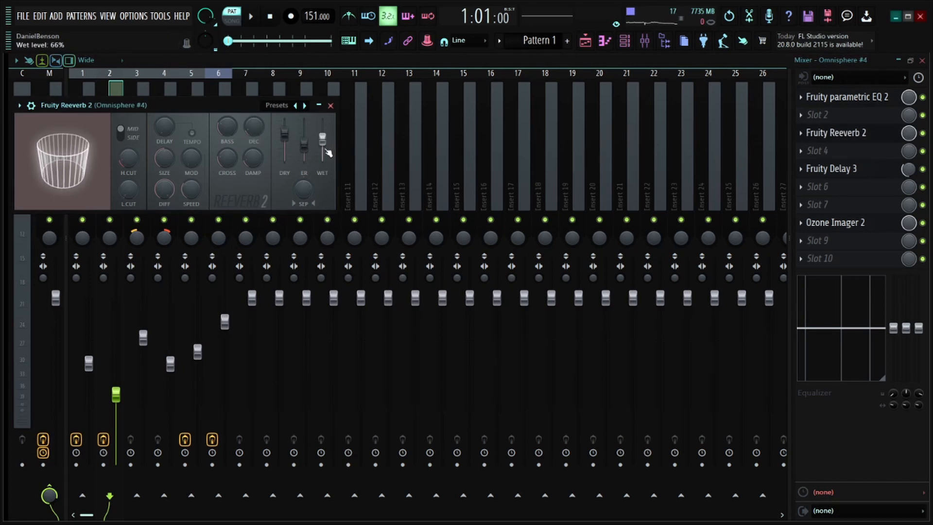
pyautogui.click(331, 106)
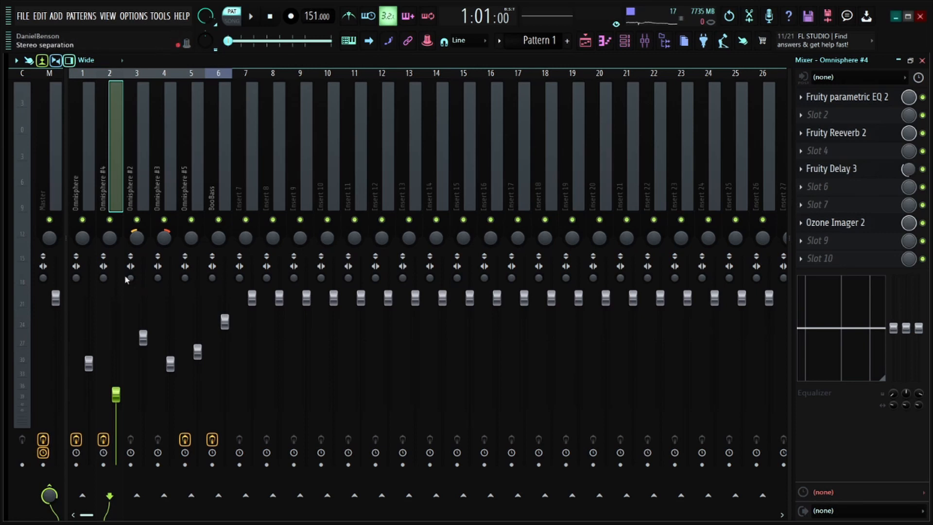
pyautogui.click(883, 226)
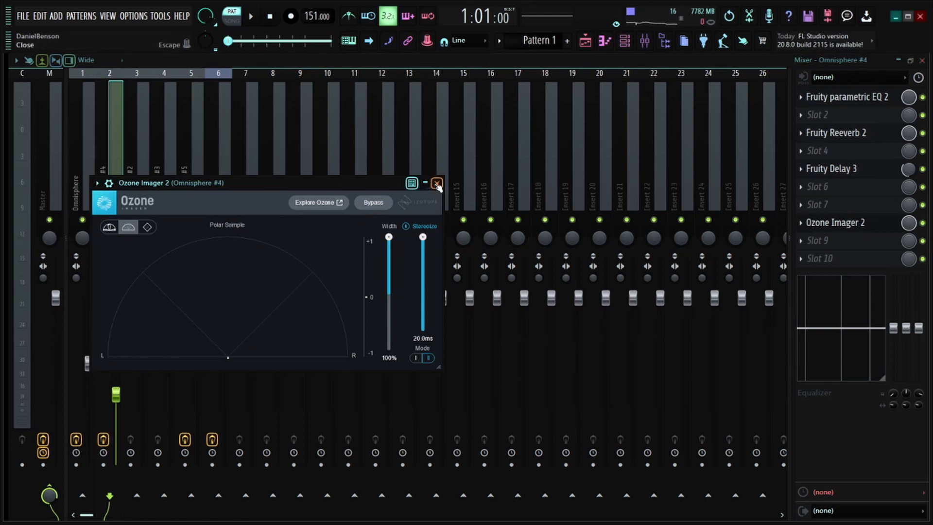
pyautogui.click(436, 182)
# Step: Solo the Omnisphere #4 mixer track and play the pattern to hear its effects
pyautogui.rightClick(109, 221)
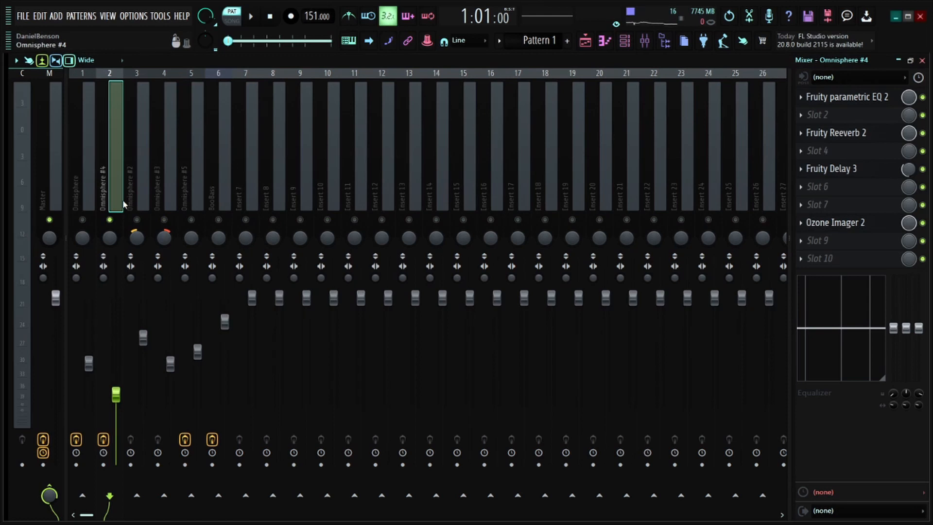
pyautogui.press('space')
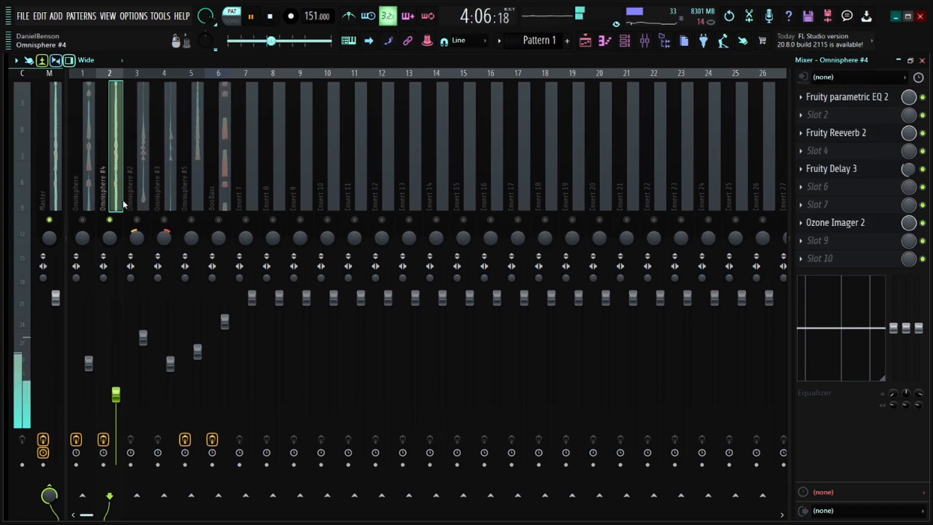
# Step: Stop playback, unsolo the Omnisphere #4 mixer track, and check the panning on the Omnisphere #2 and Omnisphere #3 tracks
pyautogui.press('space')
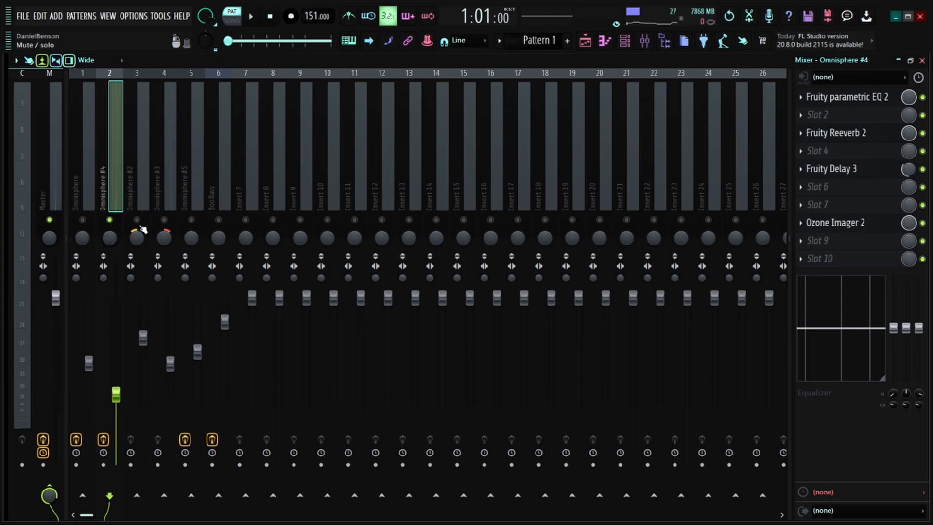
pyautogui.rightClick(109, 220)
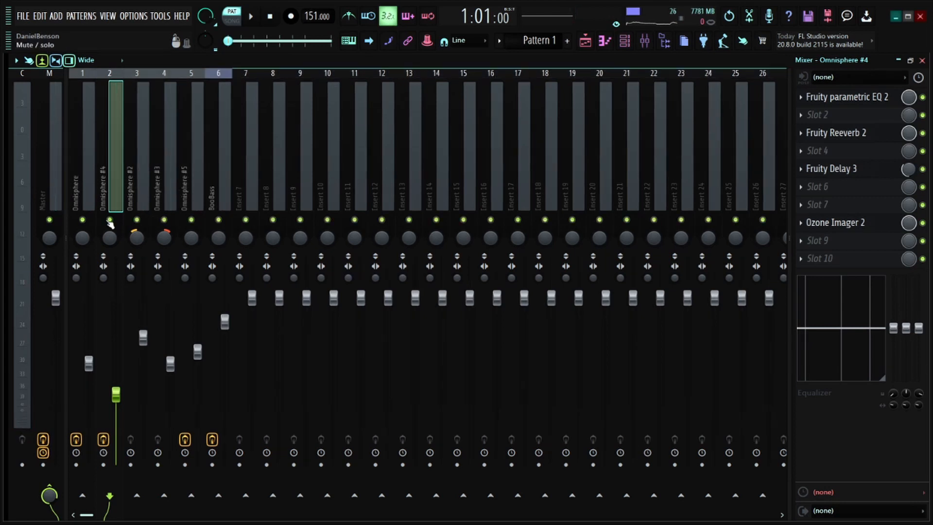
pyautogui.click(144, 198)
pyautogui.click(171, 177)
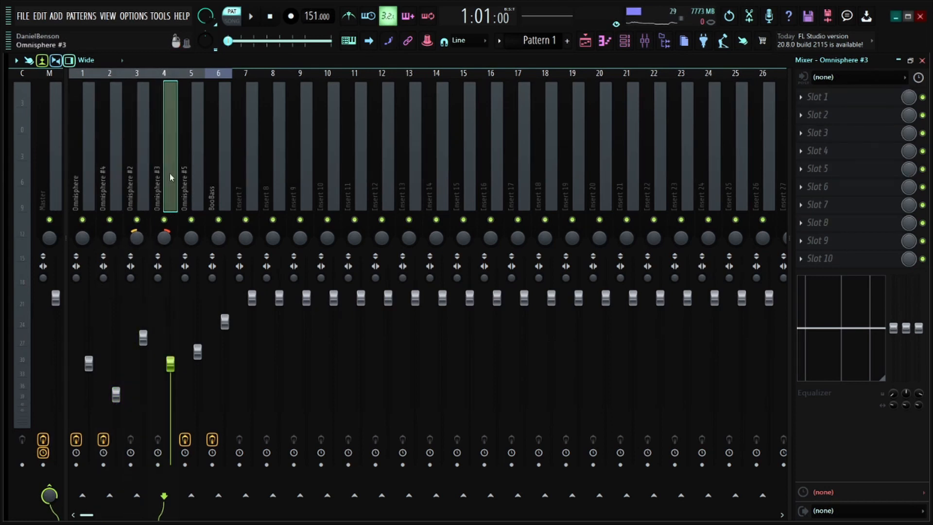
pyautogui.click(142, 185)
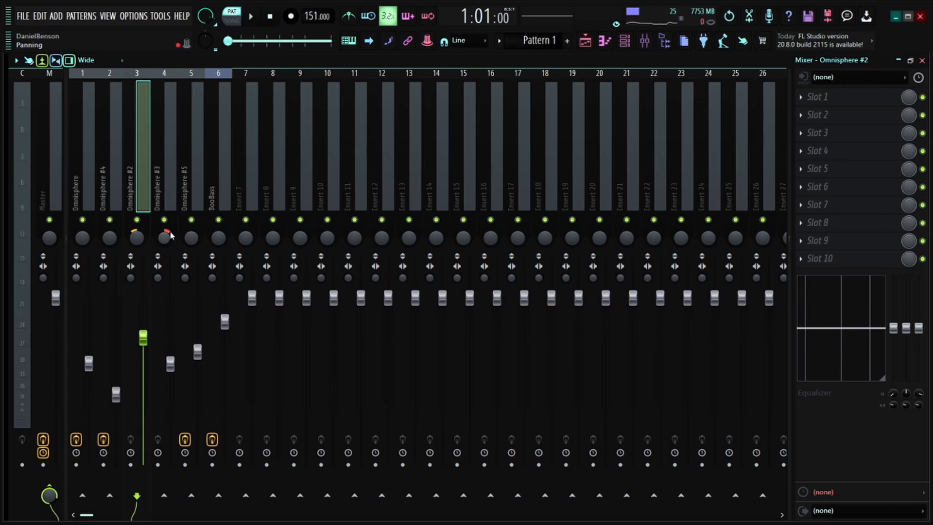
# Step: Review the Fruity Reeverb 2 settings on the Omnisphere #5 mixer track
pyautogui.click(192, 198)
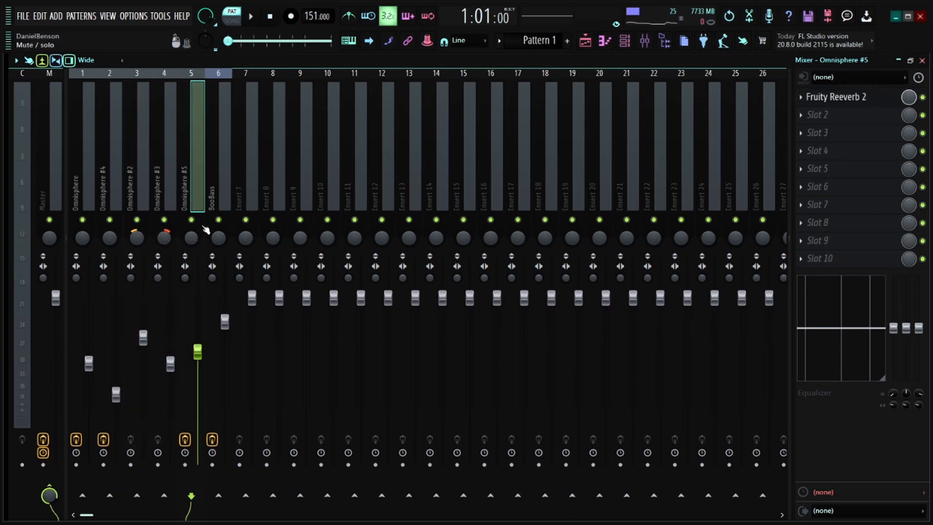
pyautogui.click(890, 104)
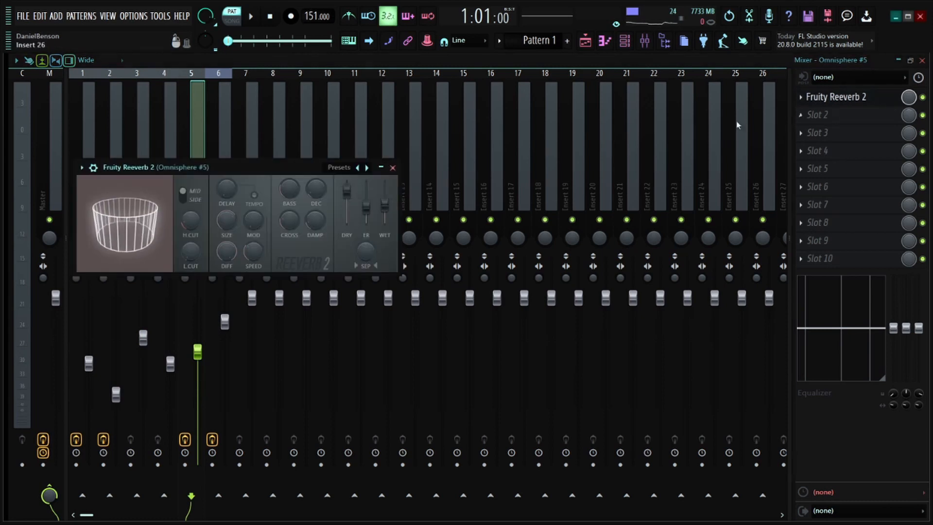
pyautogui.moveTo(295, 165); pyautogui.dragTo(309, 190)
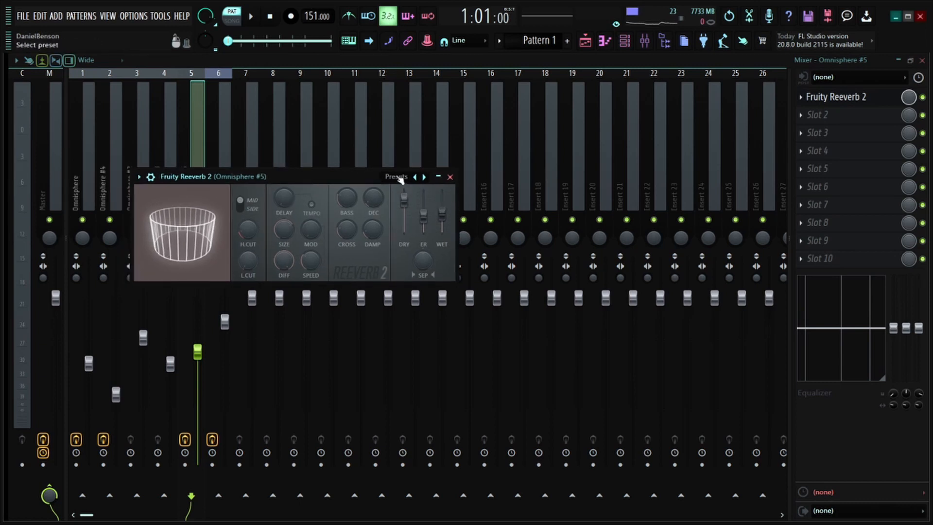
pyautogui.moveTo(396, 176); pyautogui.dragTo(396, 183)
pyautogui.click(449, 185)
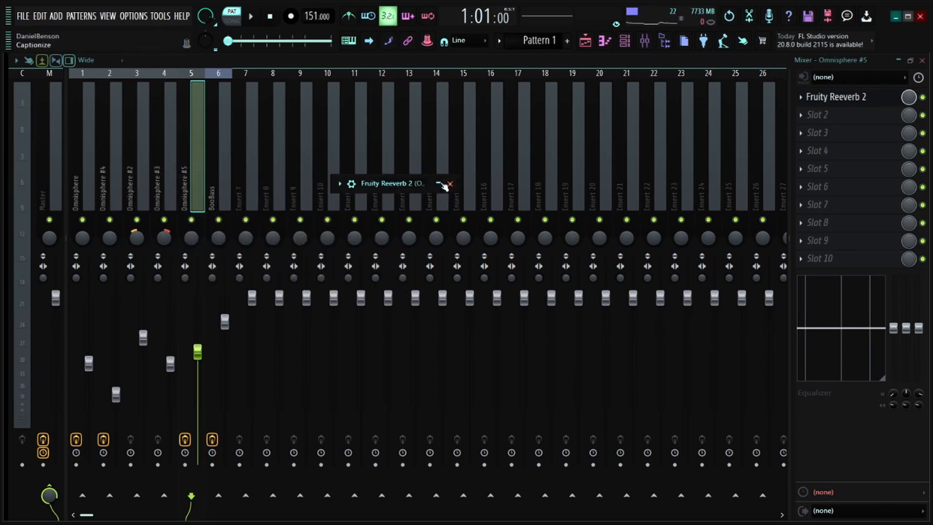
# Step: Examine the Fruity parametric EQ 2 curve on the BooBass mixer track
pyautogui.click(220, 196)
pyautogui.click(893, 99)
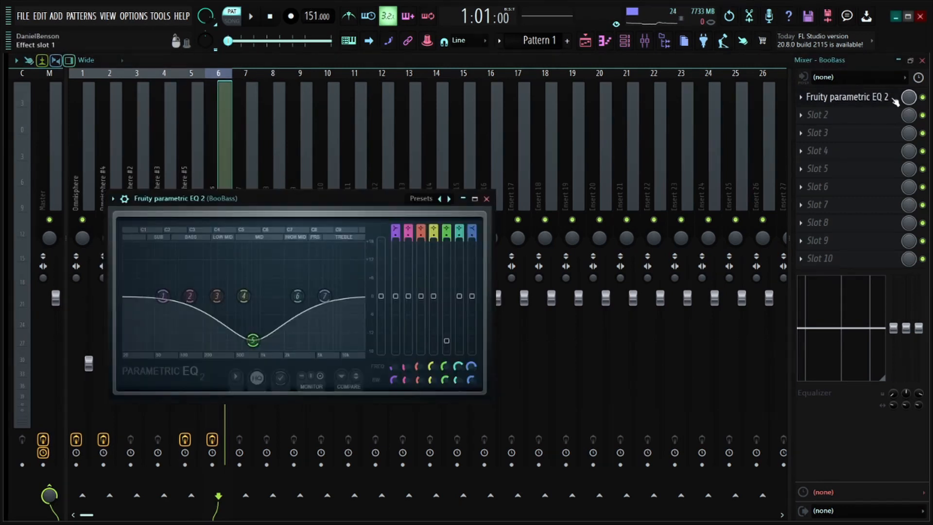
pyautogui.moveTo(415, 212); pyautogui.dragTo(501, 148)
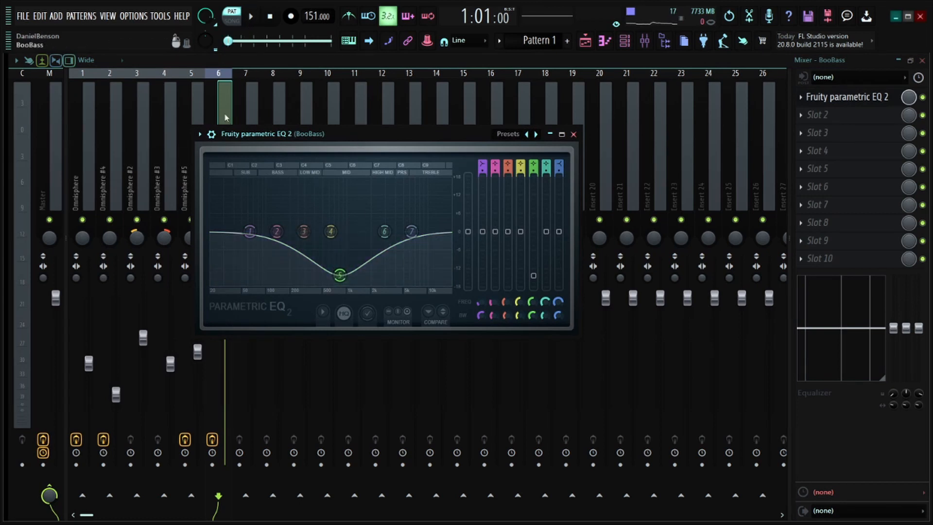
# Step: Solo the BooBass mixer track and play the pattern while watching its Fruity parametric EQ 2 spectrum
pyautogui.click(164, 220)
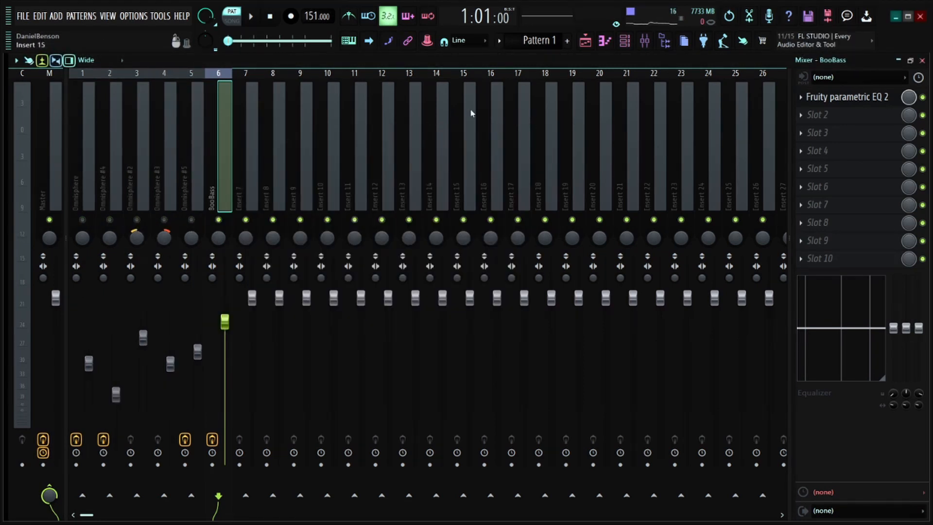
pyautogui.press('space')
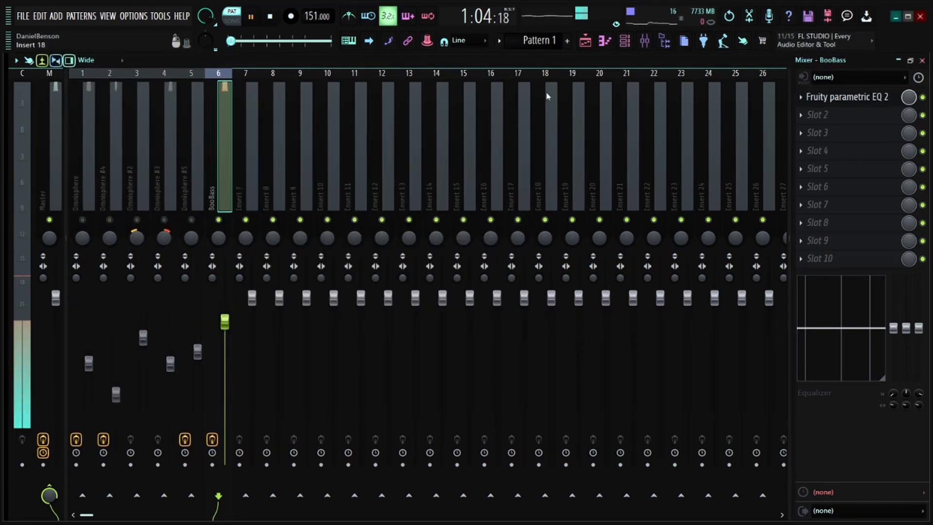
pyautogui.click(891, 99)
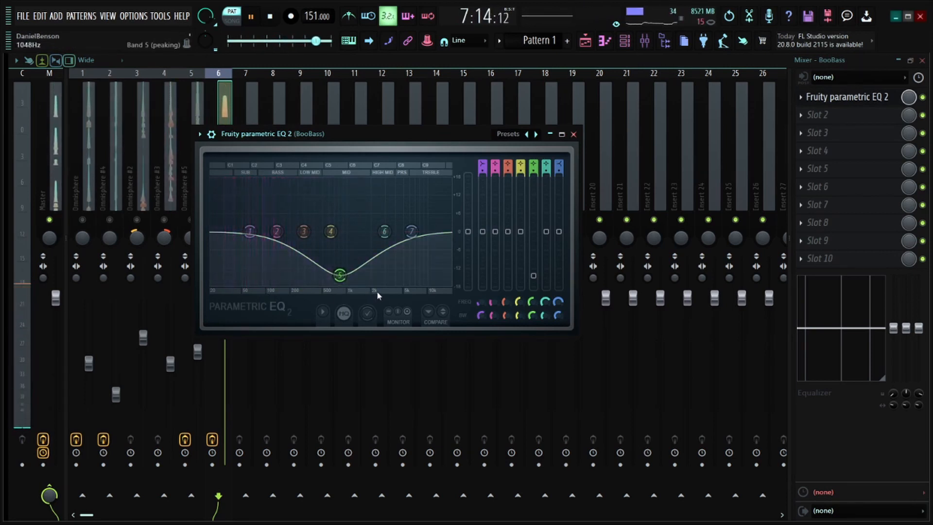
pyautogui.moveTo(469, 133); pyautogui.dragTo(489, 137)
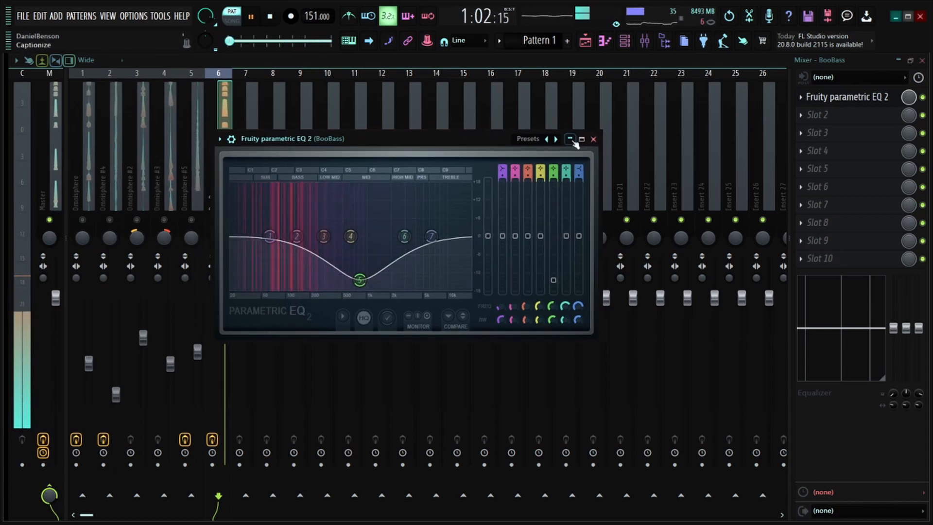
pyautogui.click(571, 140)
# Step: Stop playback and unmute the five Omnisphere mixer tracks
pyautogui.press('space')
pyautogui.click(192, 219)
pyautogui.click(164, 220)
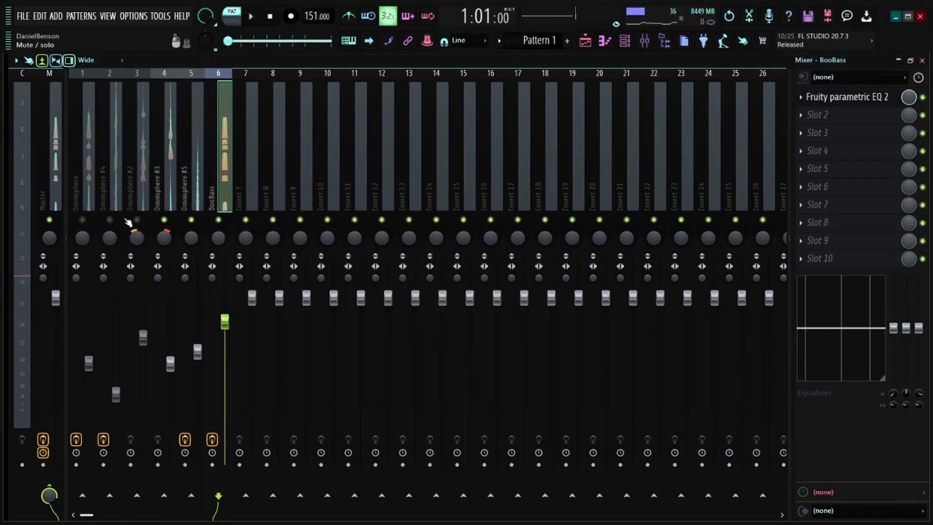
pyautogui.click(136, 220)
pyautogui.click(110, 220)
pyautogui.click(84, 220)
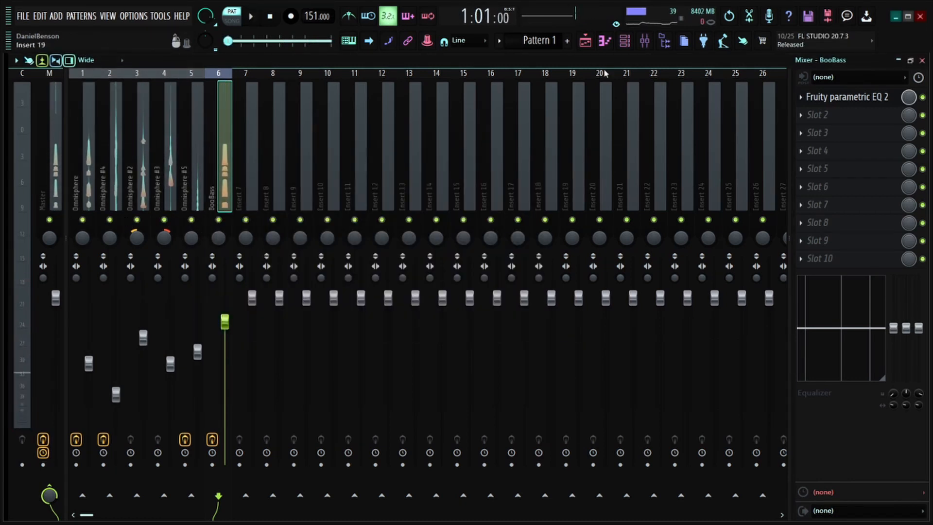
# Step: Show the playlist and examine the opening eight bars, including the BooBass clips and the shortened Omnisphere #4 clip
pyautogui.click(624, 41)
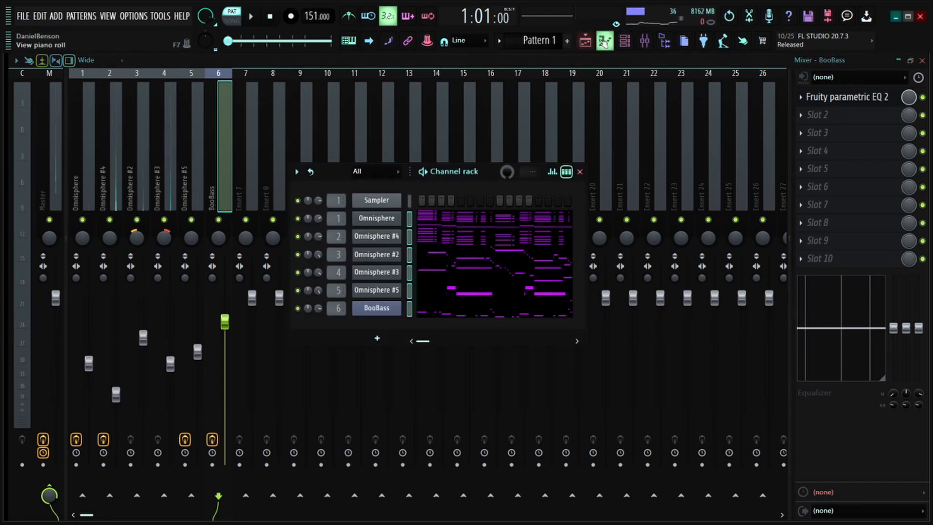
pyautogui.click(585, 41)
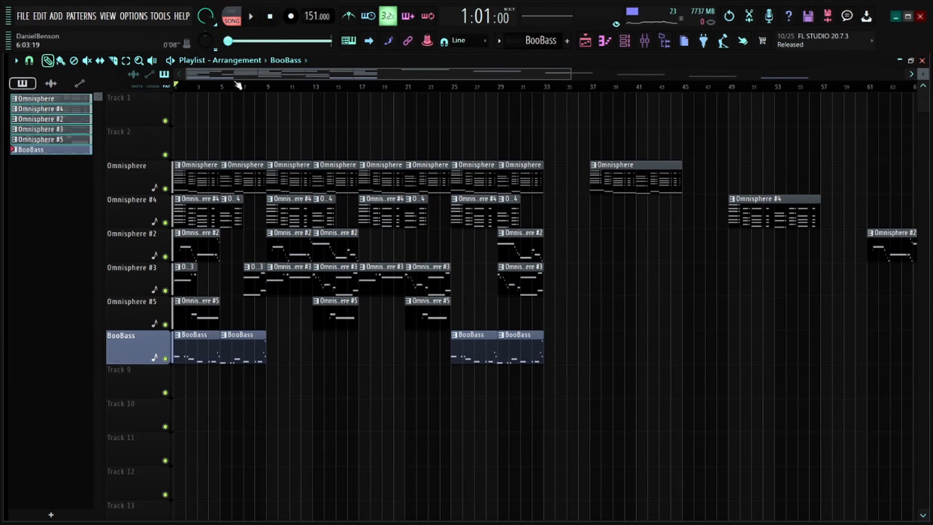
pyautogui.scroll(3, 239, 85)
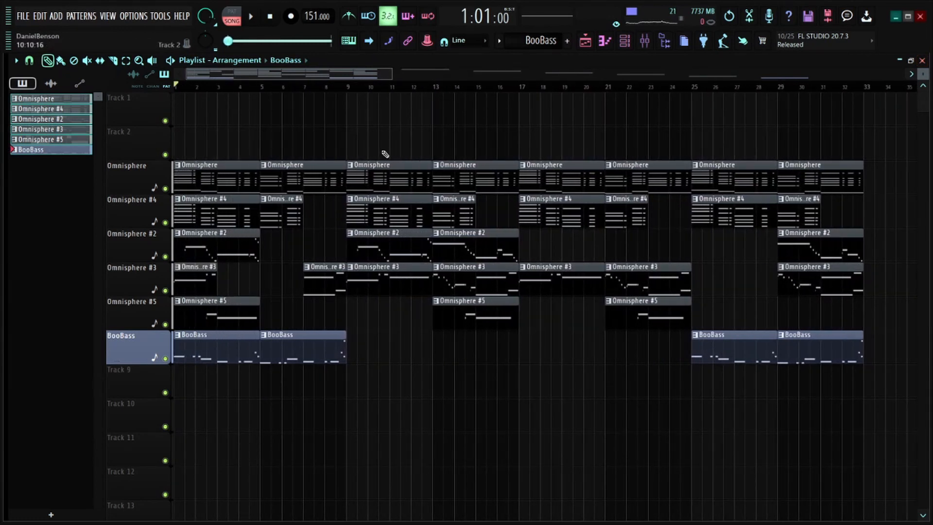
pyautogui.moveTo(321, 362); pyautogui.dragTo(236, 351)
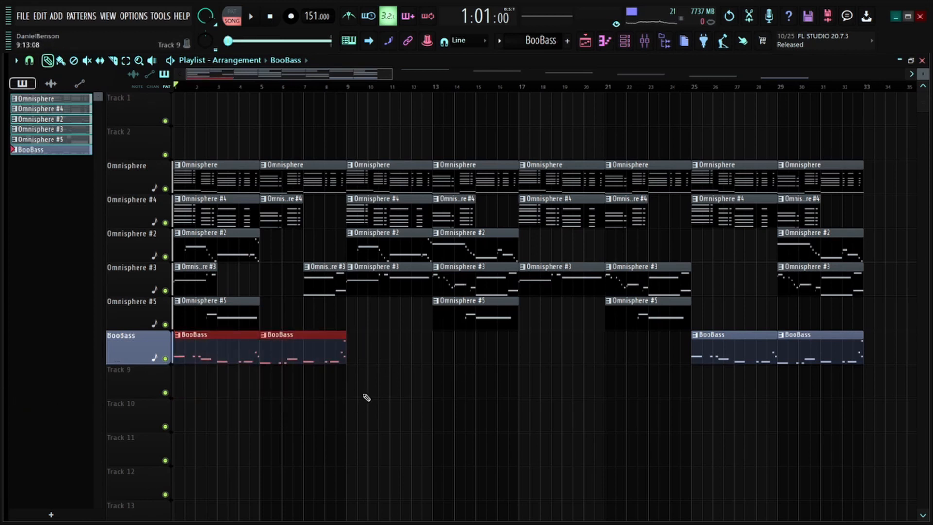
pyautogui.moveTo(316, 222); pyautogui.dragTo(271, 227)
pyautogui.scroll(1, 514, 87)
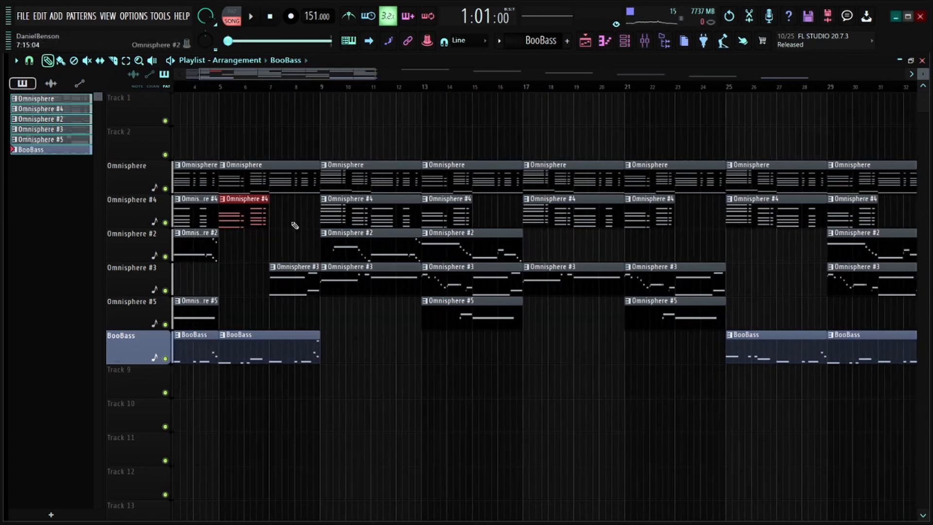
# Step: Examine the clip layering of the sections between bars 9 and 25, selecting each section's clips in turn
pyautogui.moveTo(336, 127); pyautogui.dragTo(520, 494)
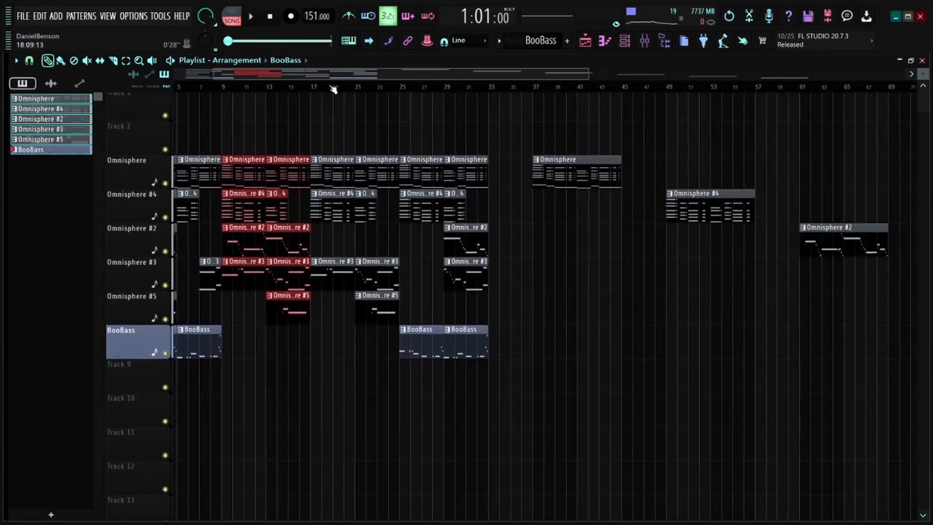
pyautogui.scroll(5, 333, 92)
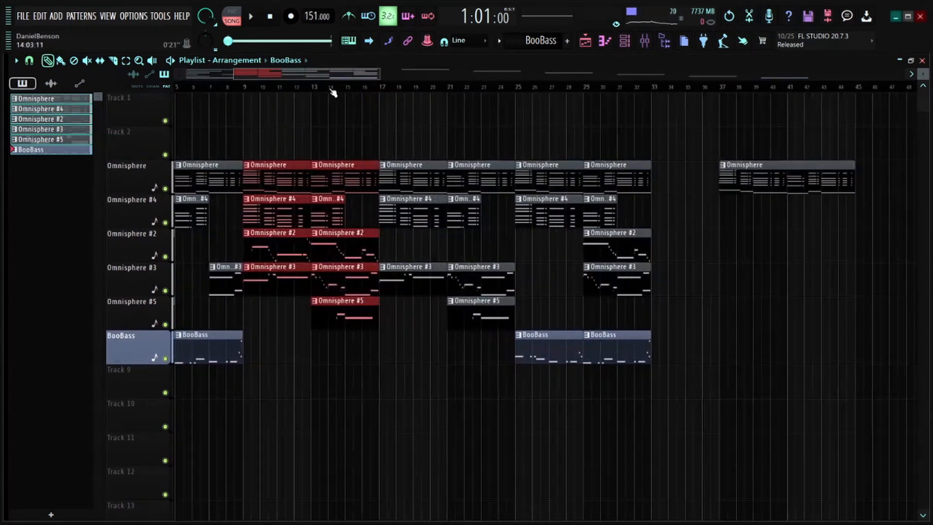
pyautogui.keyDown('ctrl'); pyautogui.click(390, 217); pyautogui.keyUp('ctrl')
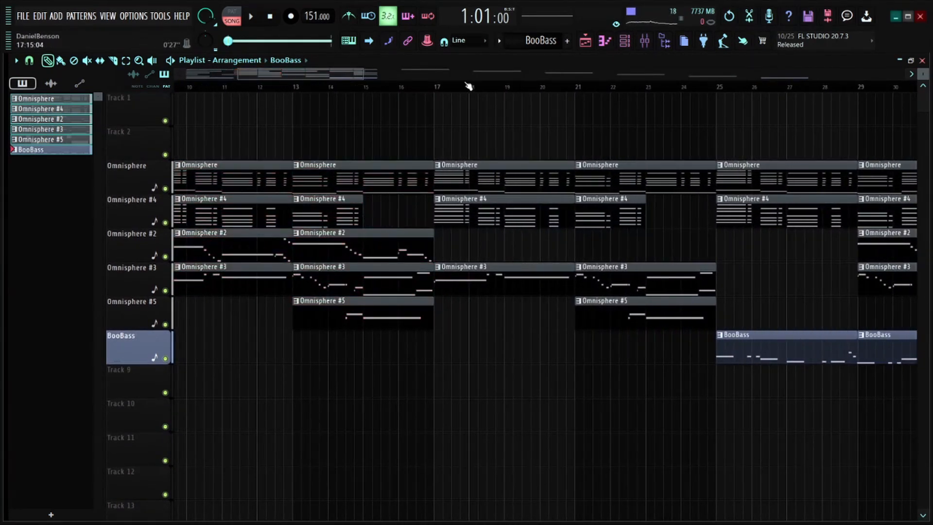
pyautogui.scroll(-4, 468, 87)
pyautogui.moveTo(454, 127); pyautogui.dragTo(562, 348)
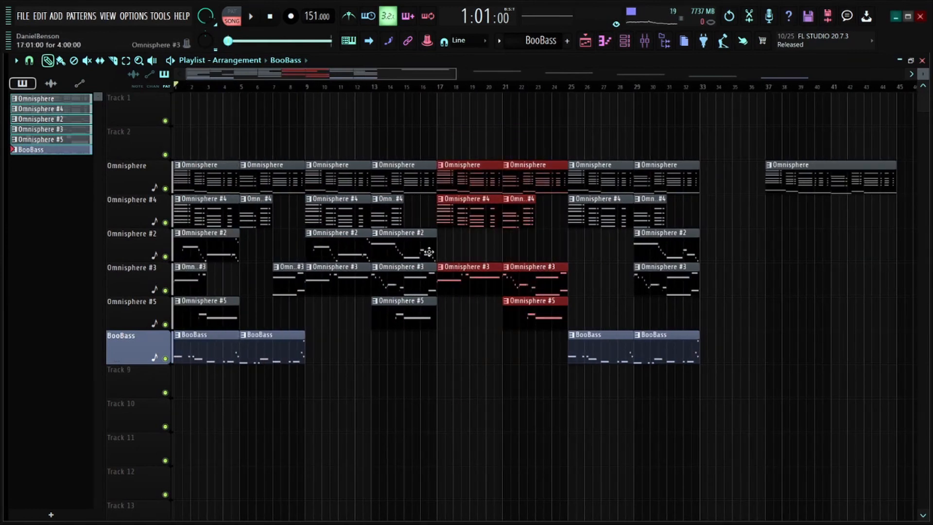
pyautogui.moveTo(326, 159); pyautogui.dragTo(431, 358)
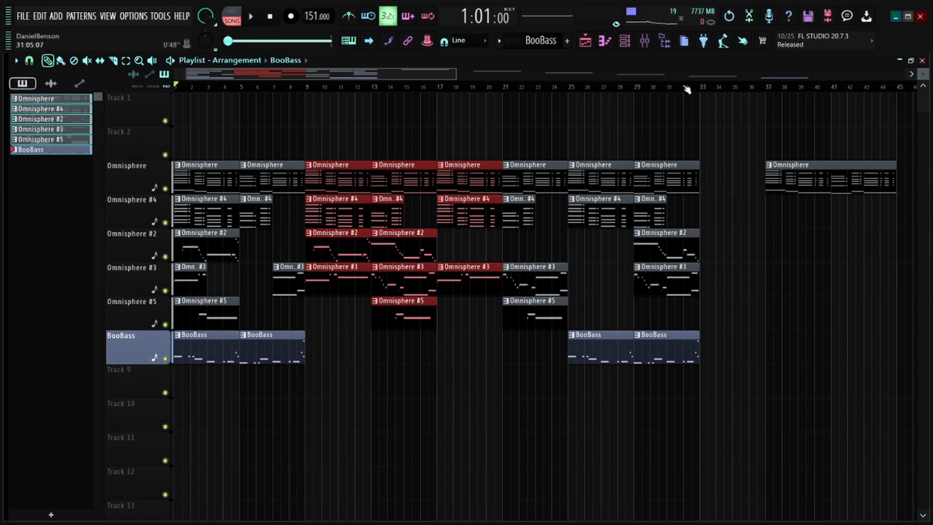
# Step: Delete the BooBass clip at bar 29 and move the playhead to bar 31
pyautogui.scroll(3, 657, 92)
pyautogui.rightClick(676, 350)
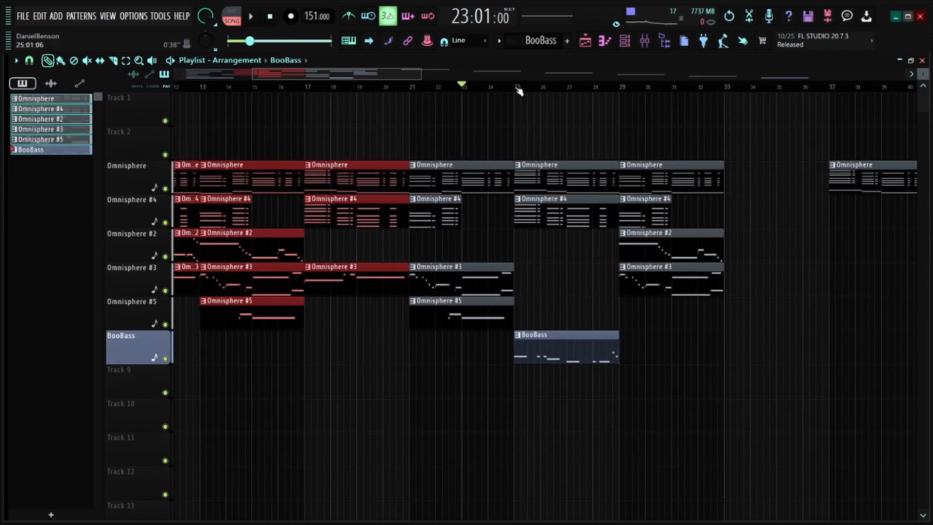
pyautogui.scroll(-5, 632, 93)
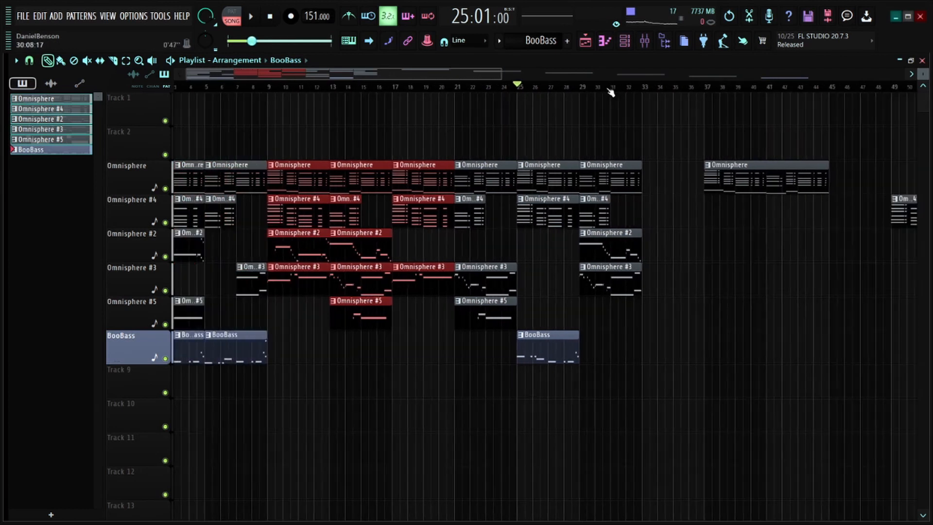
pyautogui.click(564, 91)
pyautogui.click(597, 92)
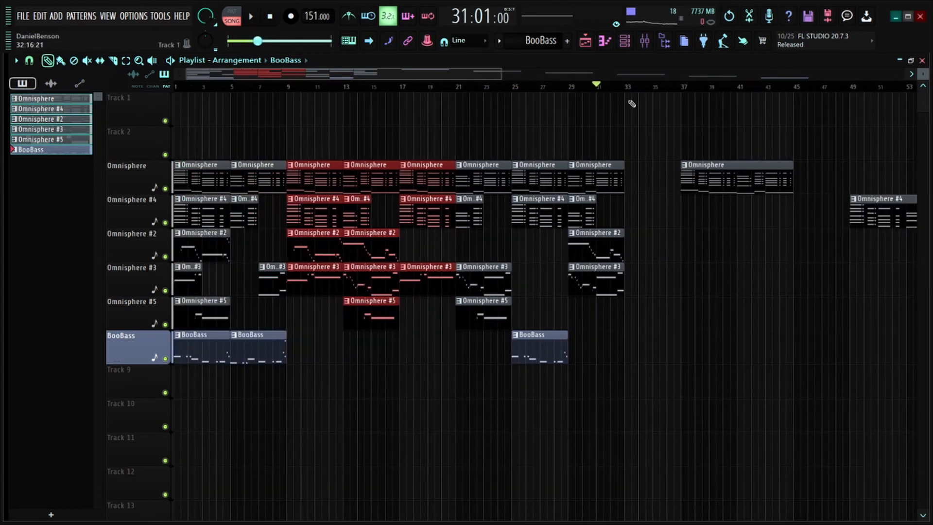
pyautogui.moveTo(318, 388); pyautogui.dragTo(81, 376)
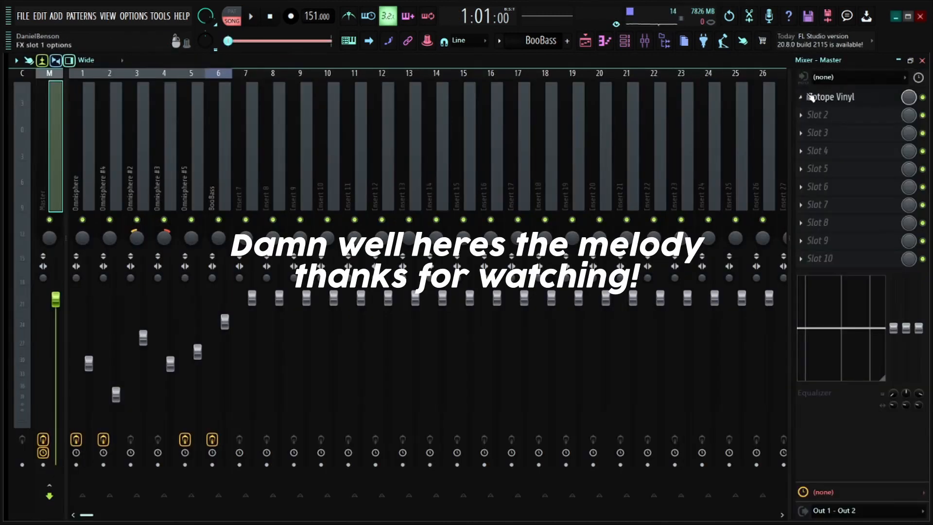
# Step: Remove iZotope Vinyl from the Master mixer track and return to the playlist
pyautogui.click(801, 101)
pyautogui.click(803, 121)
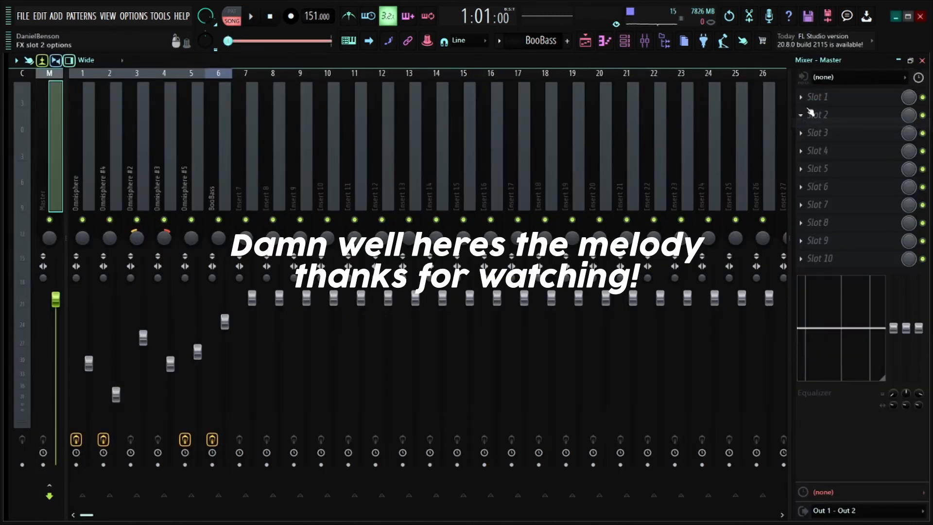
pyautogui.click(585, 42)
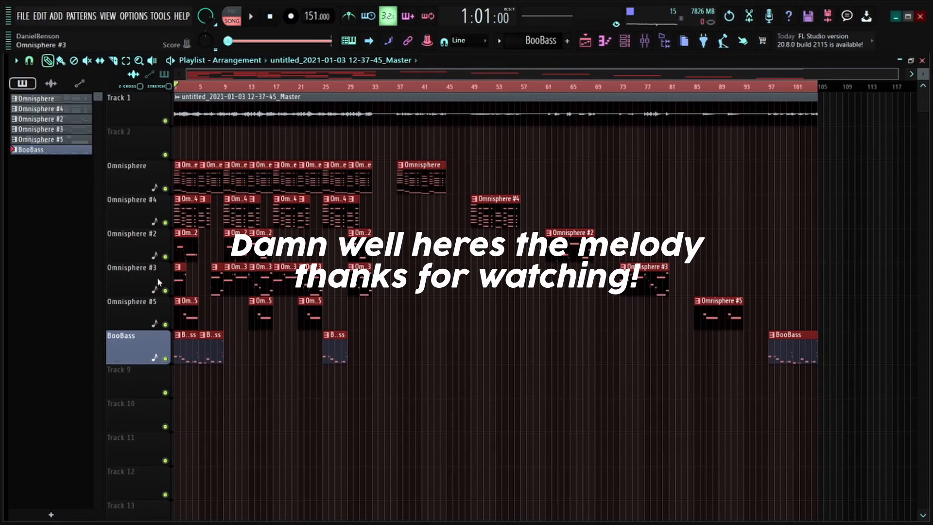